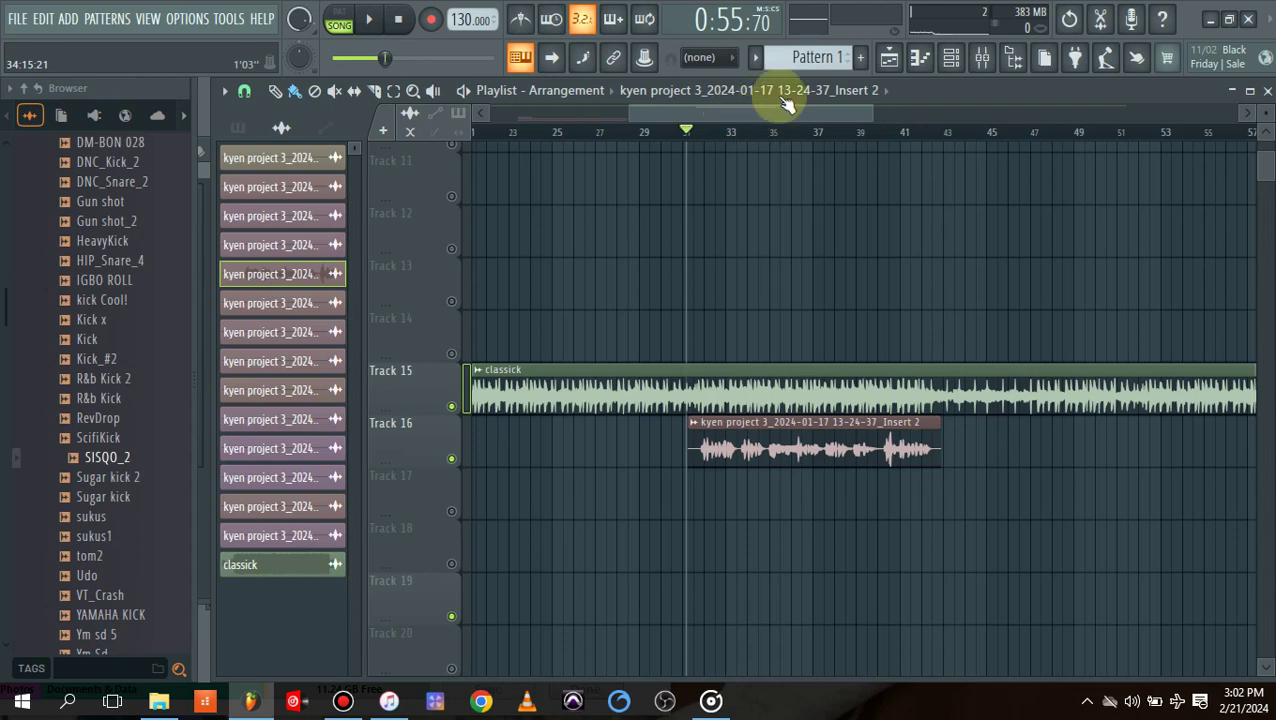
Play the arrangement from bar 31 to hear the unprocessed vocal on Track 16 with the classick beat.
click(982, 57)
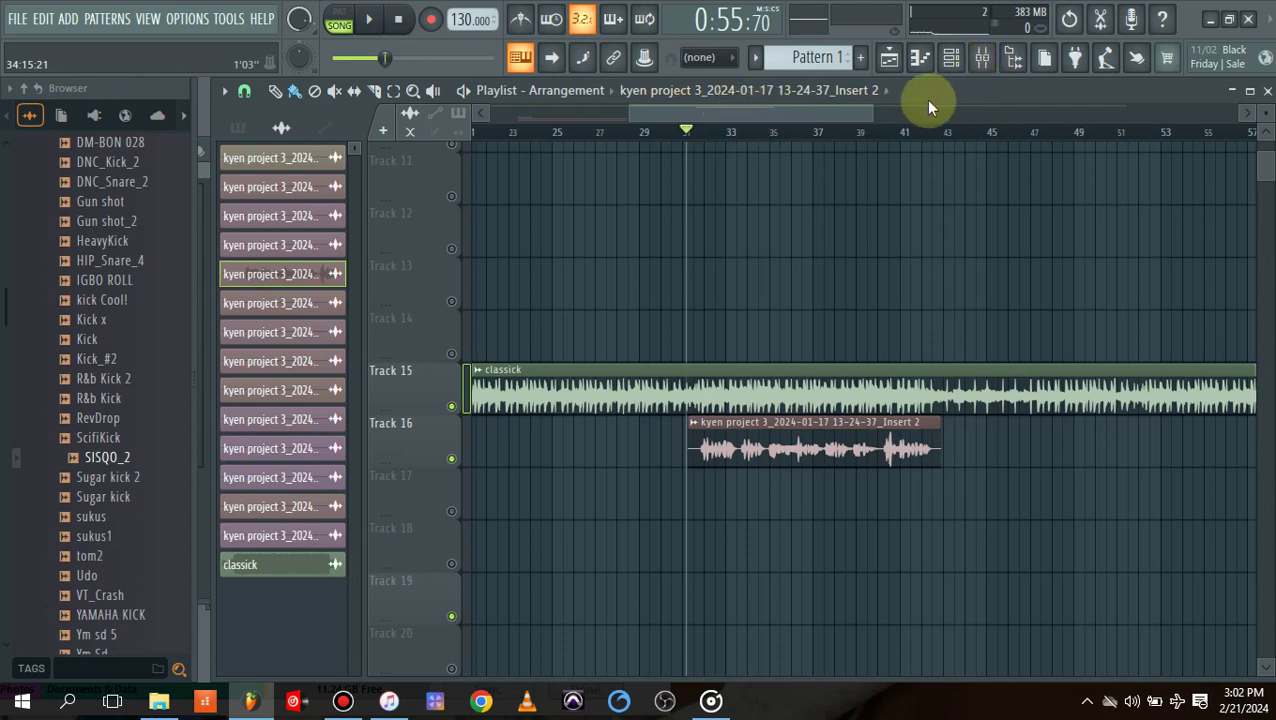
key(space)
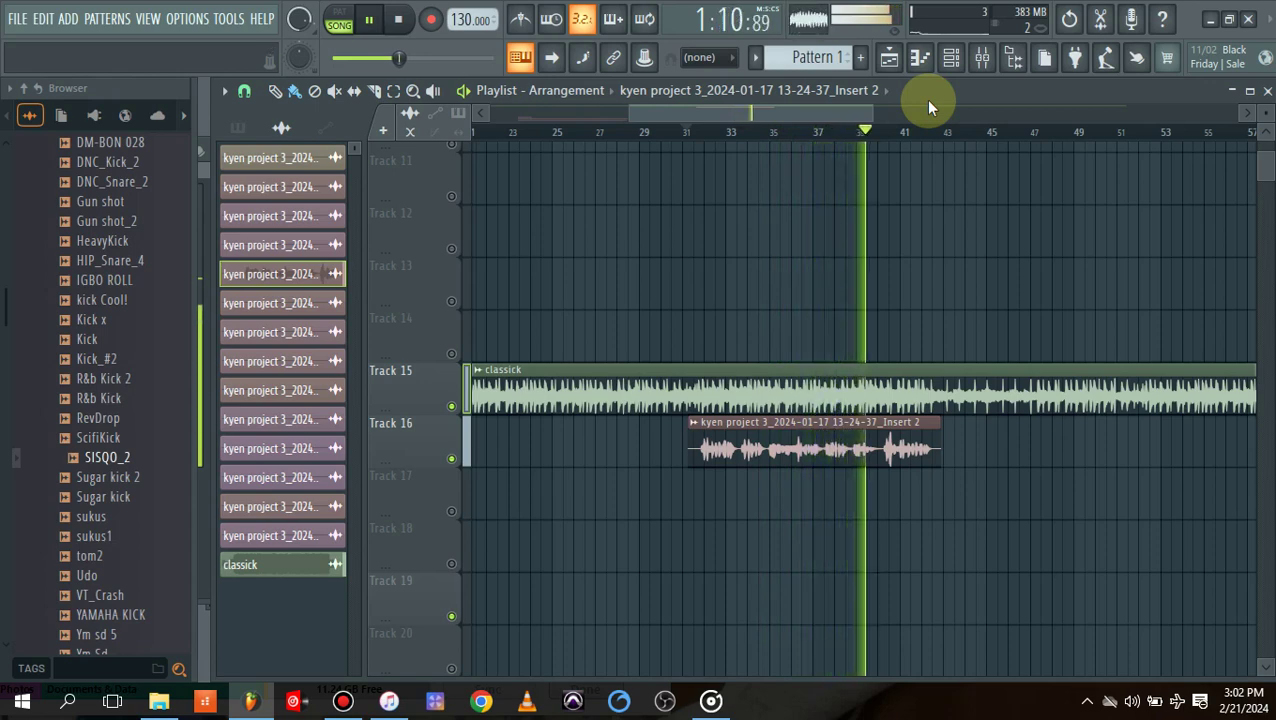
key(space)
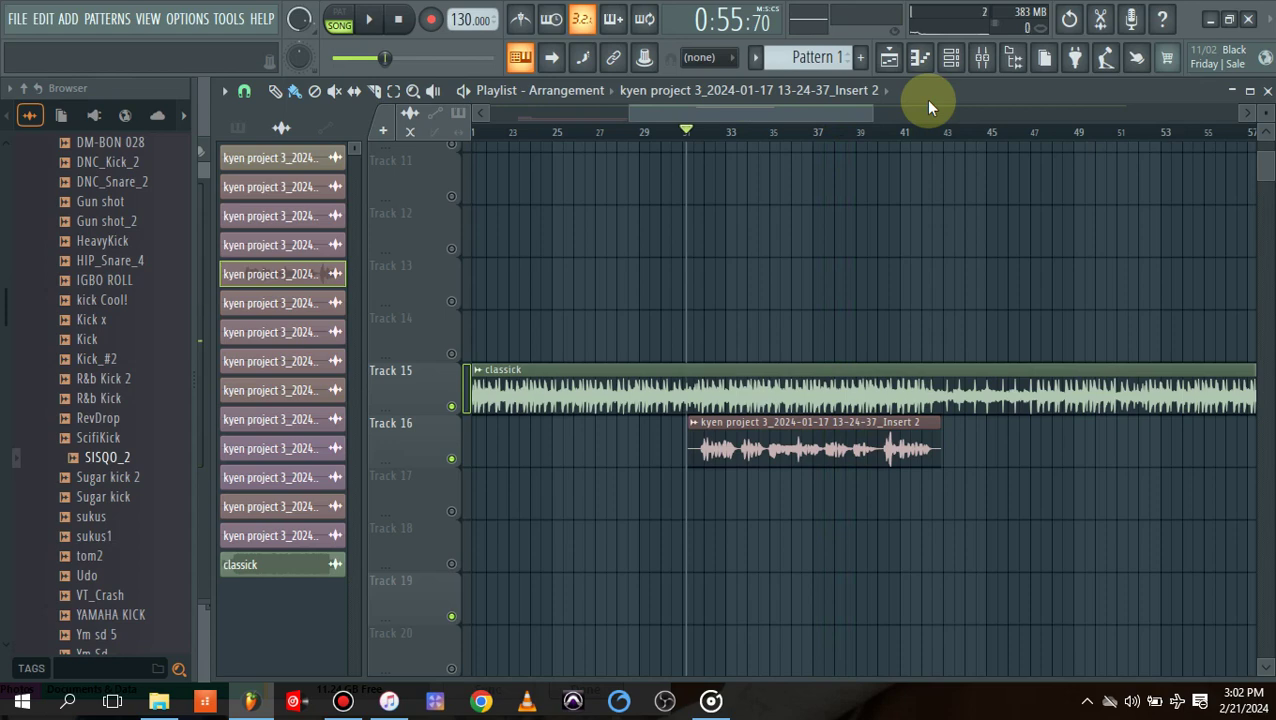
Open the mixer and play the song to check the signals on Insert 1 and Insert 2.
click(983, 60)
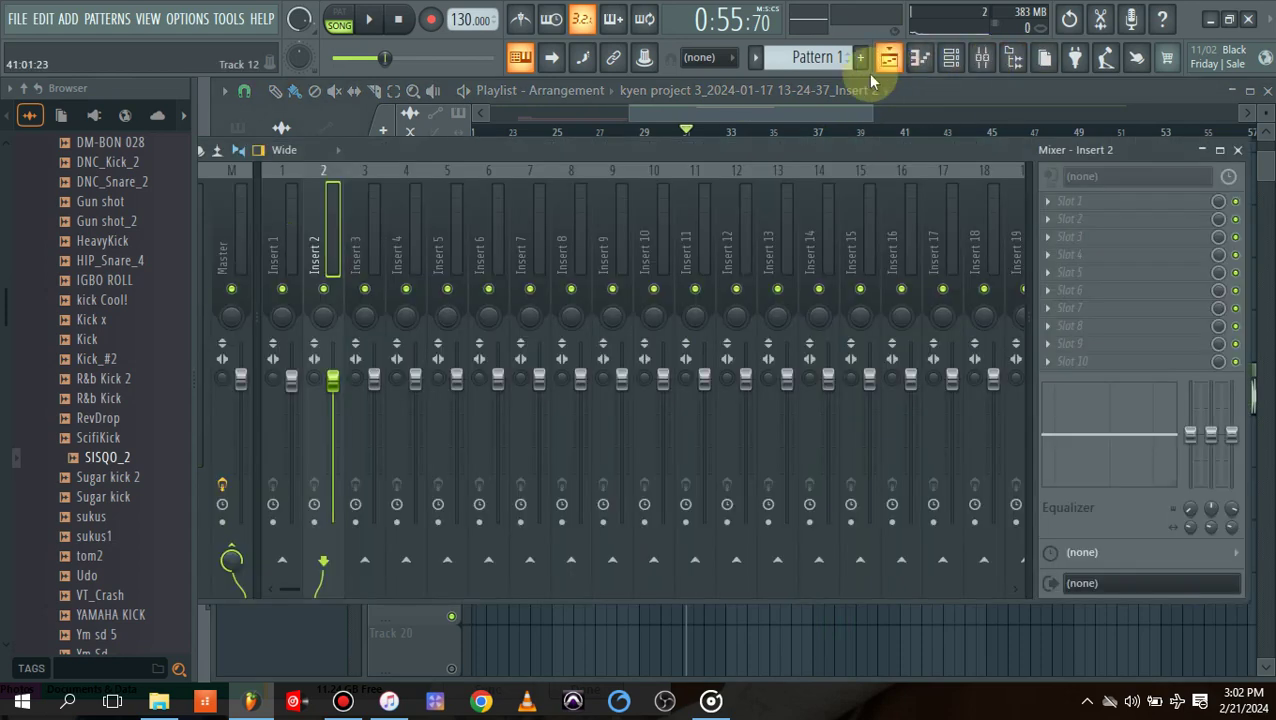
click(281, 245)
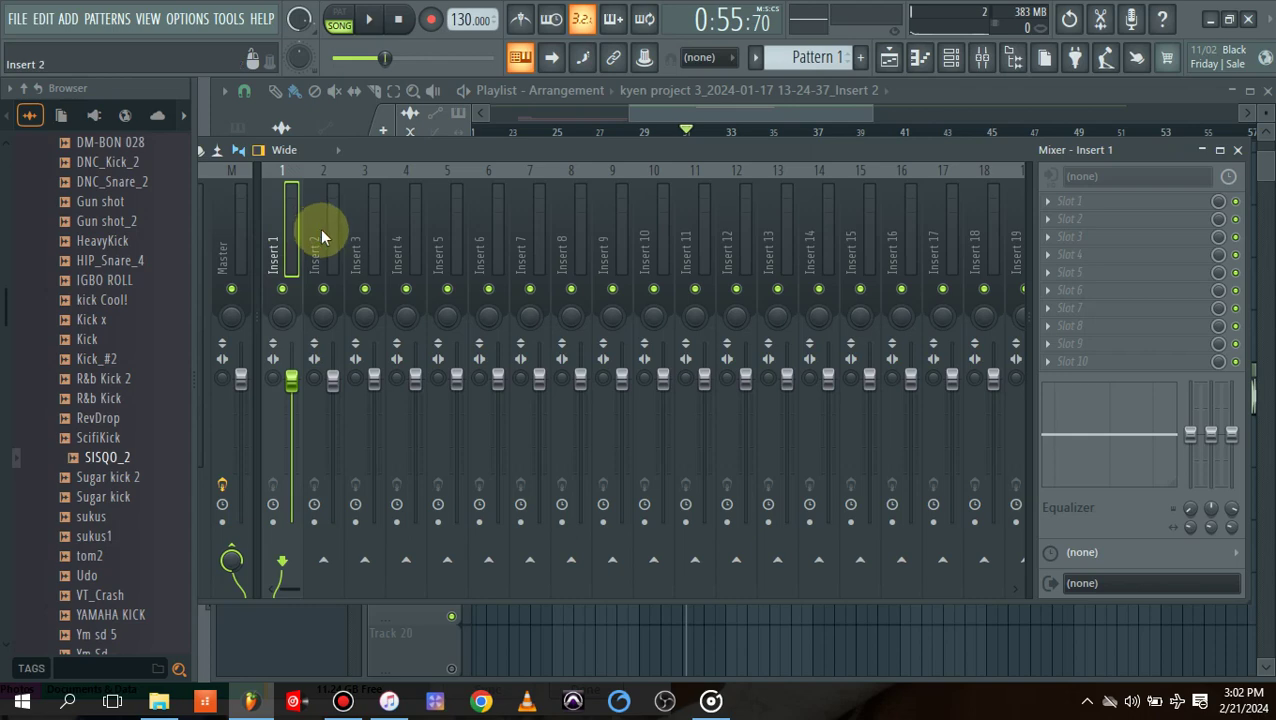
click(320, 228)
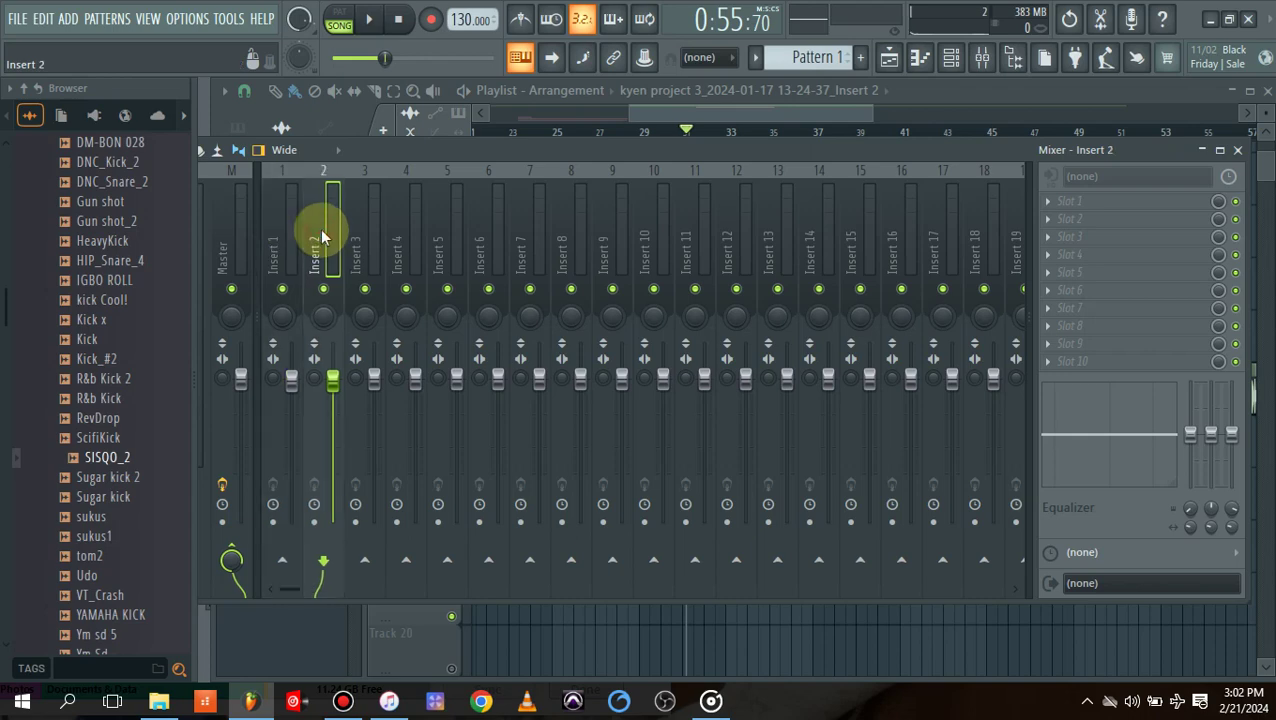
key(space)
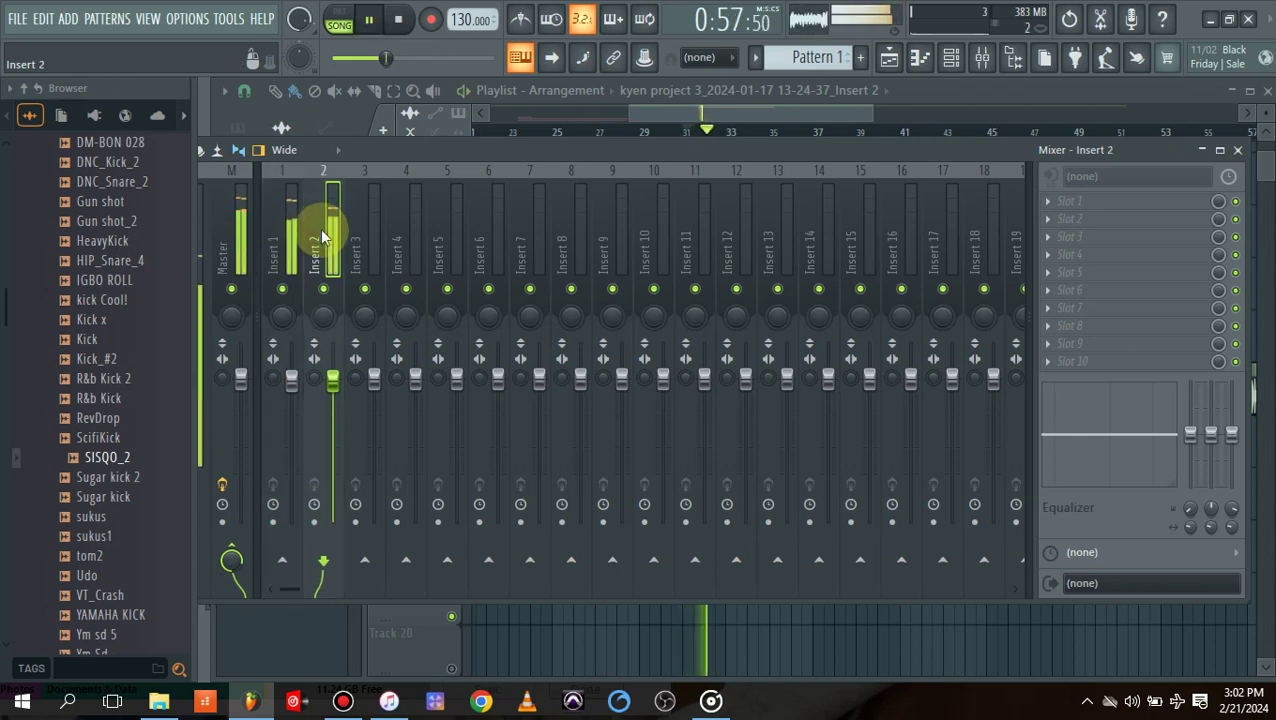
key(space)
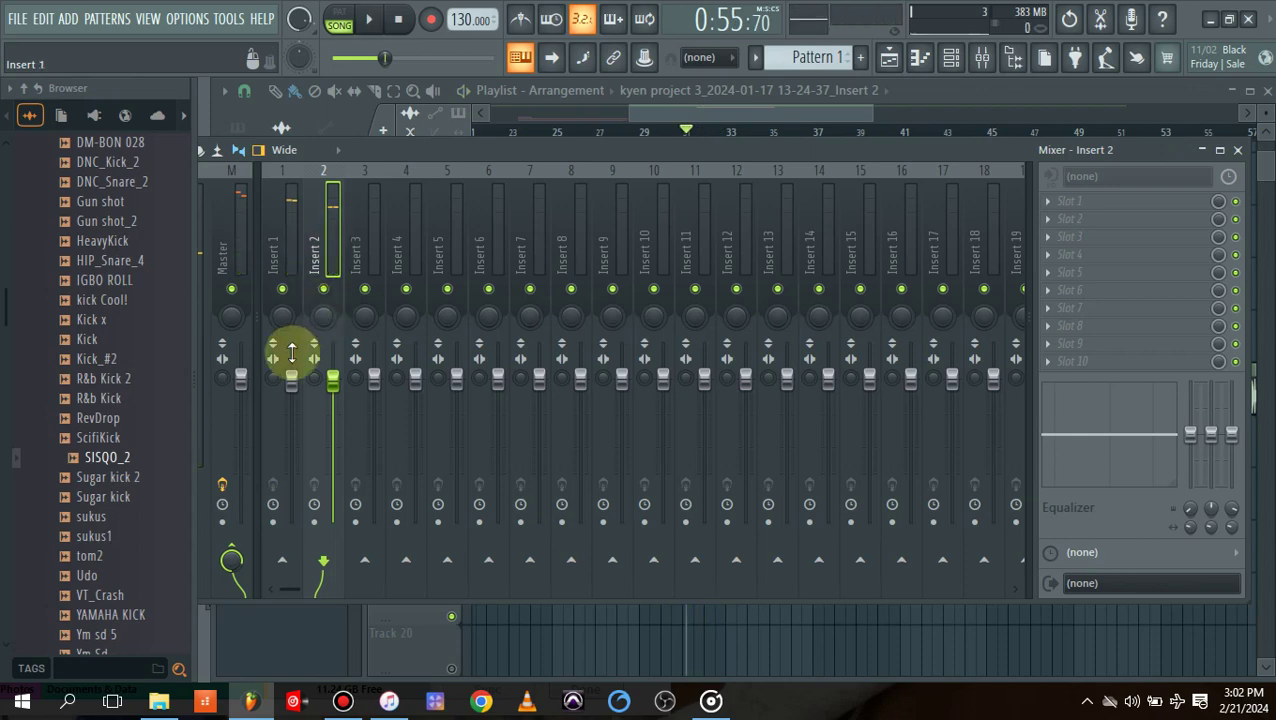
Lower Insert 1's volume to about -10.3 dB, mute it during playback, and listen to Insert 2 alone.
drag(291, 378, 298, 440)
key(space)
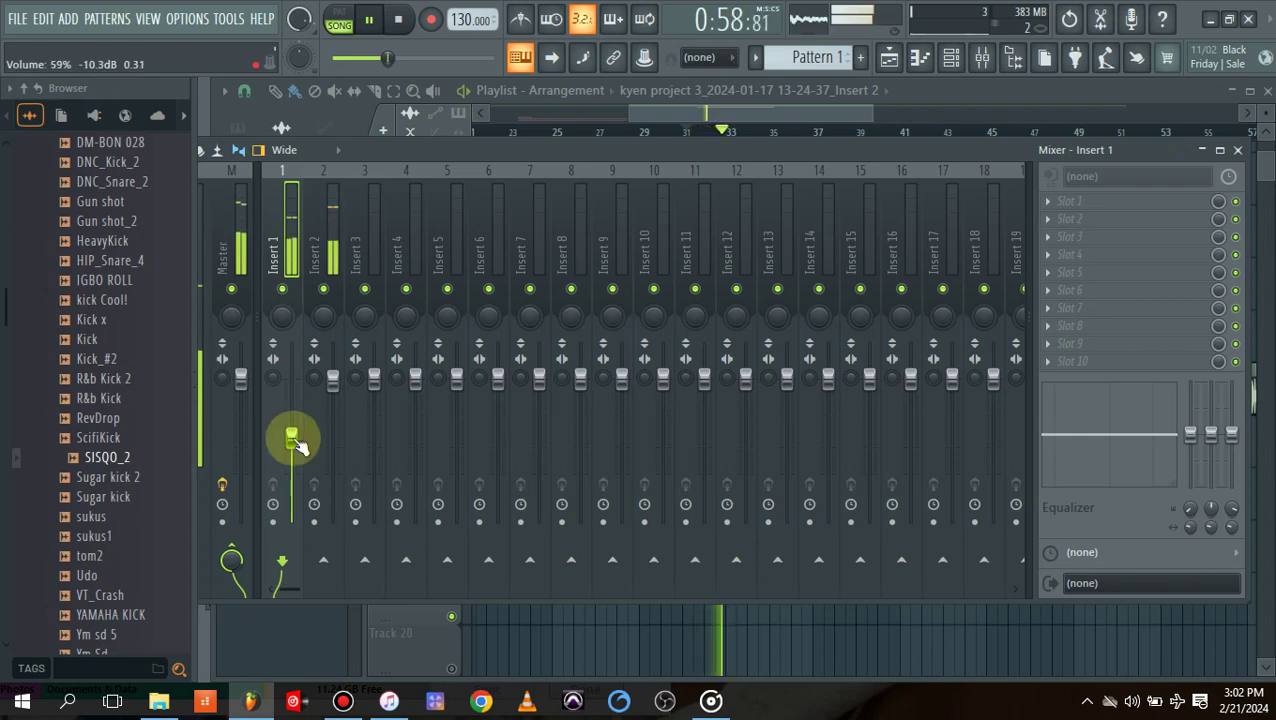
click(283, 289)
click(329, 242)
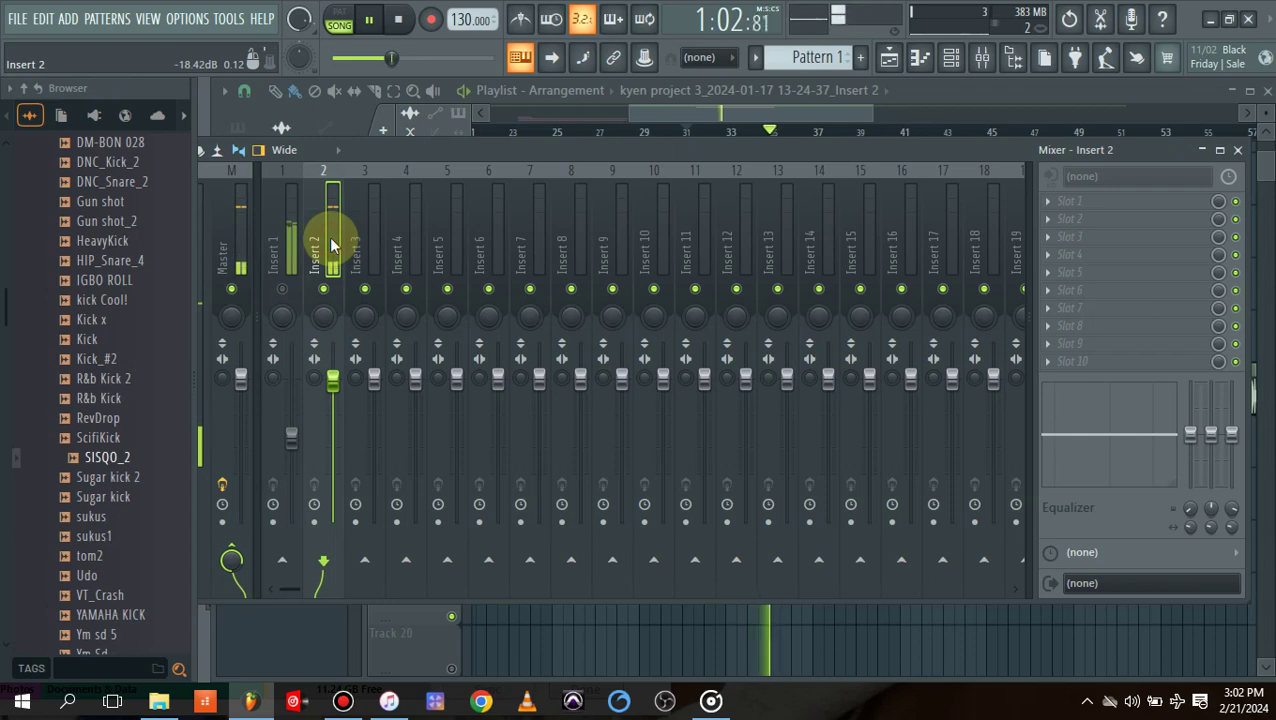
key(space)
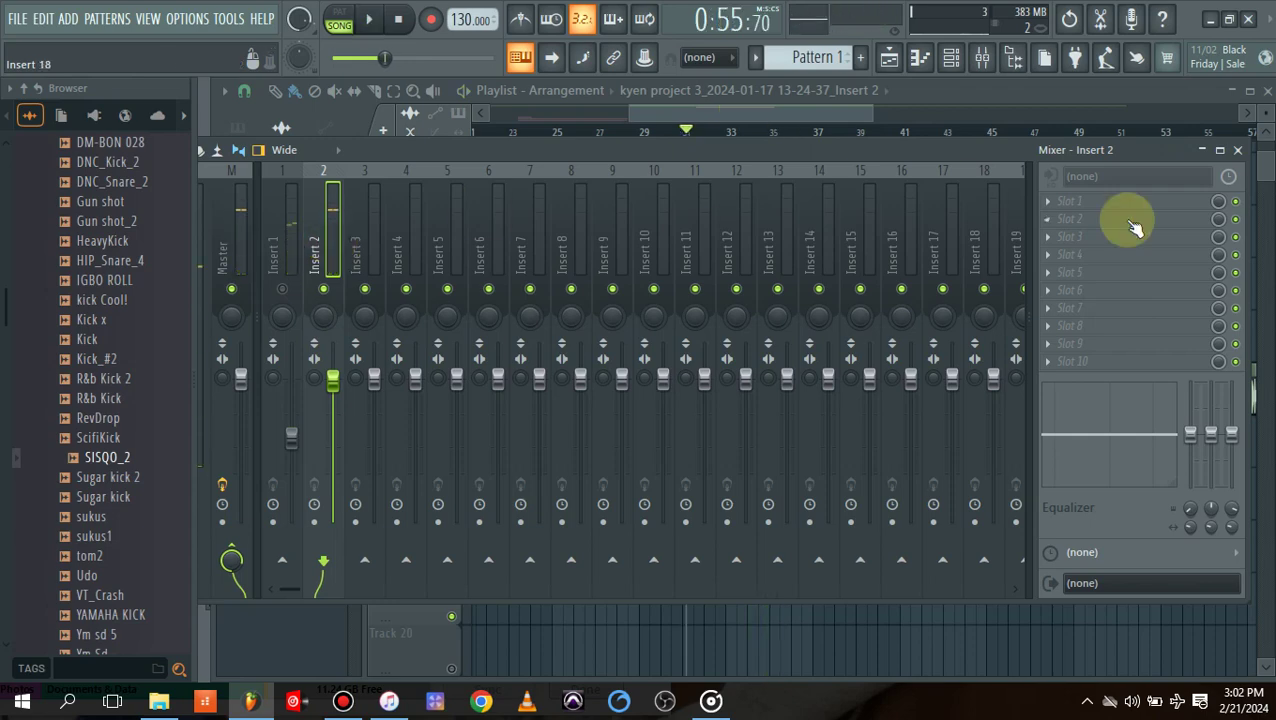
Load Auto-Tune Artist into the first effect slot of Insert 2 and reposition its window for full view.
click(1048, 201)
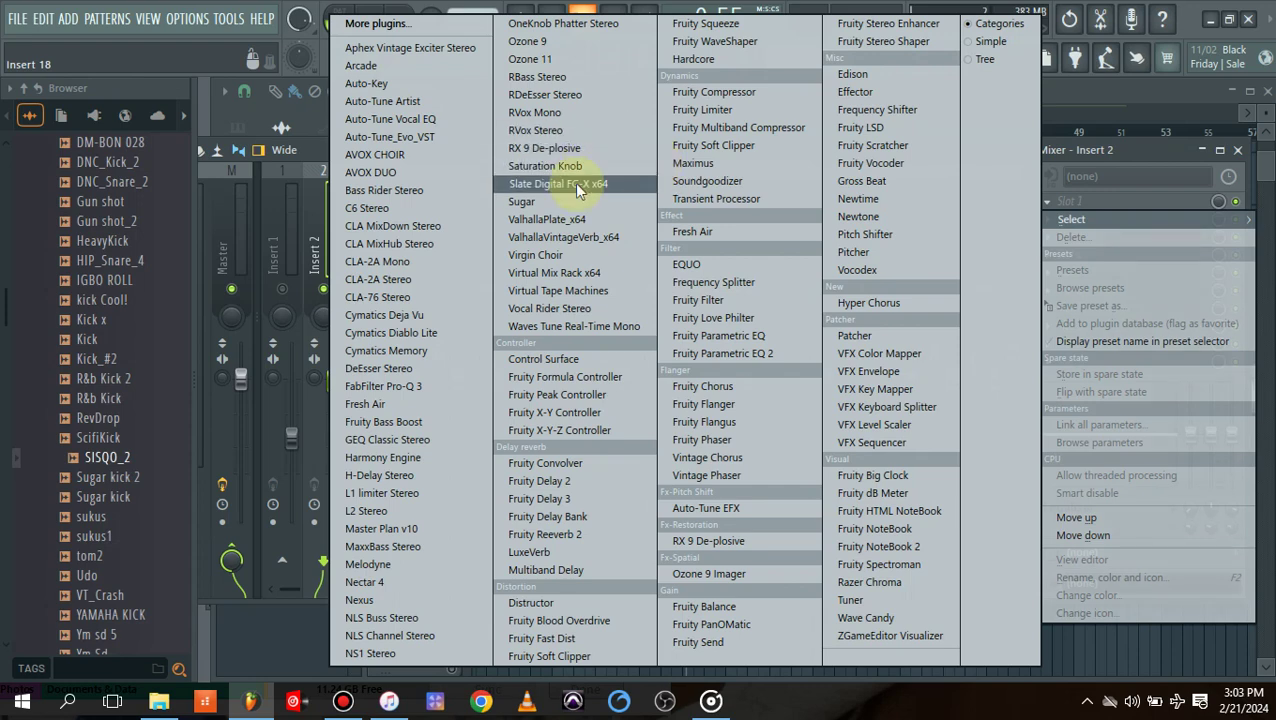
click(406, 104)
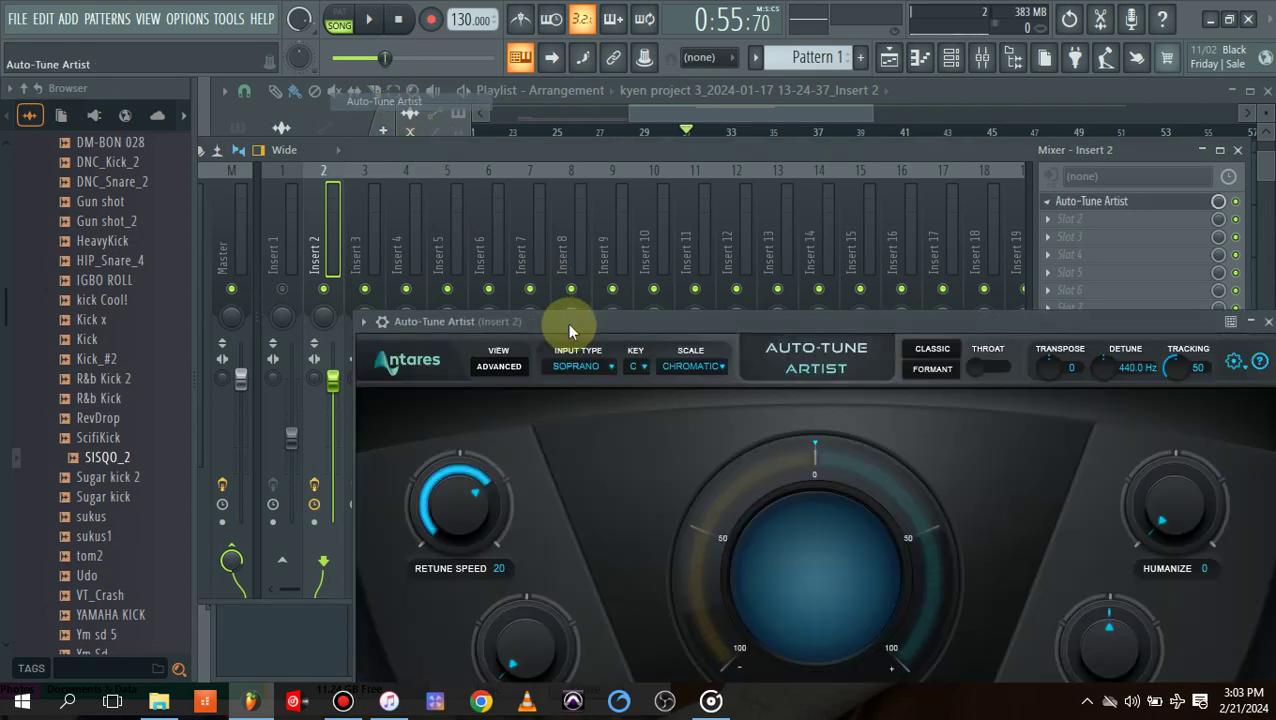
drag(651, 323, 567, 173)
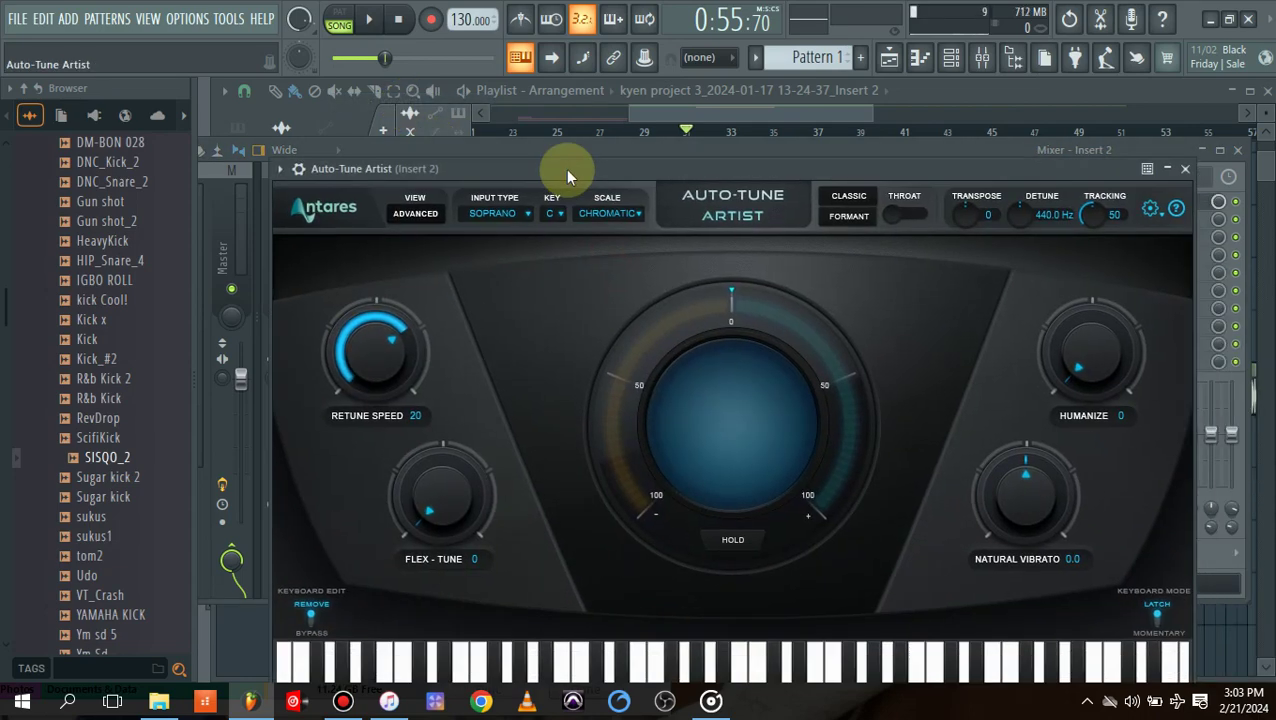
Set Auto-Tune Artist's scale to Major and its key to D.
click(603, 214)
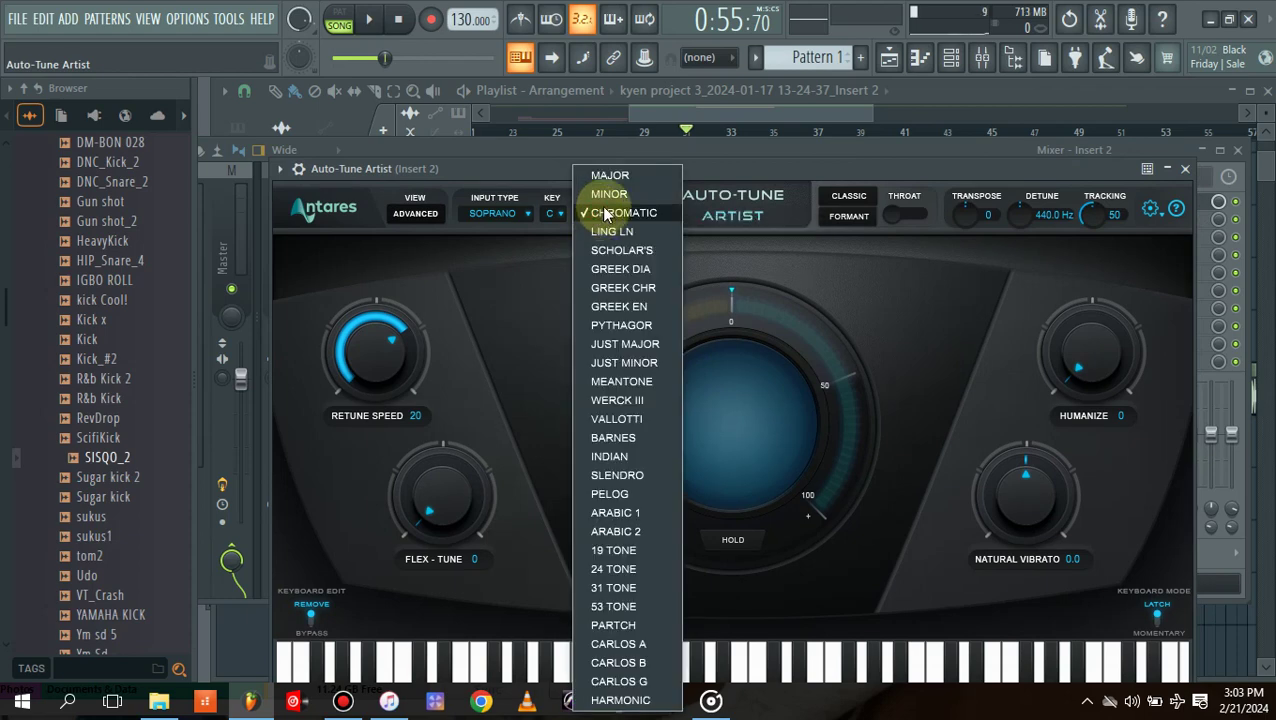
click(602, 179)
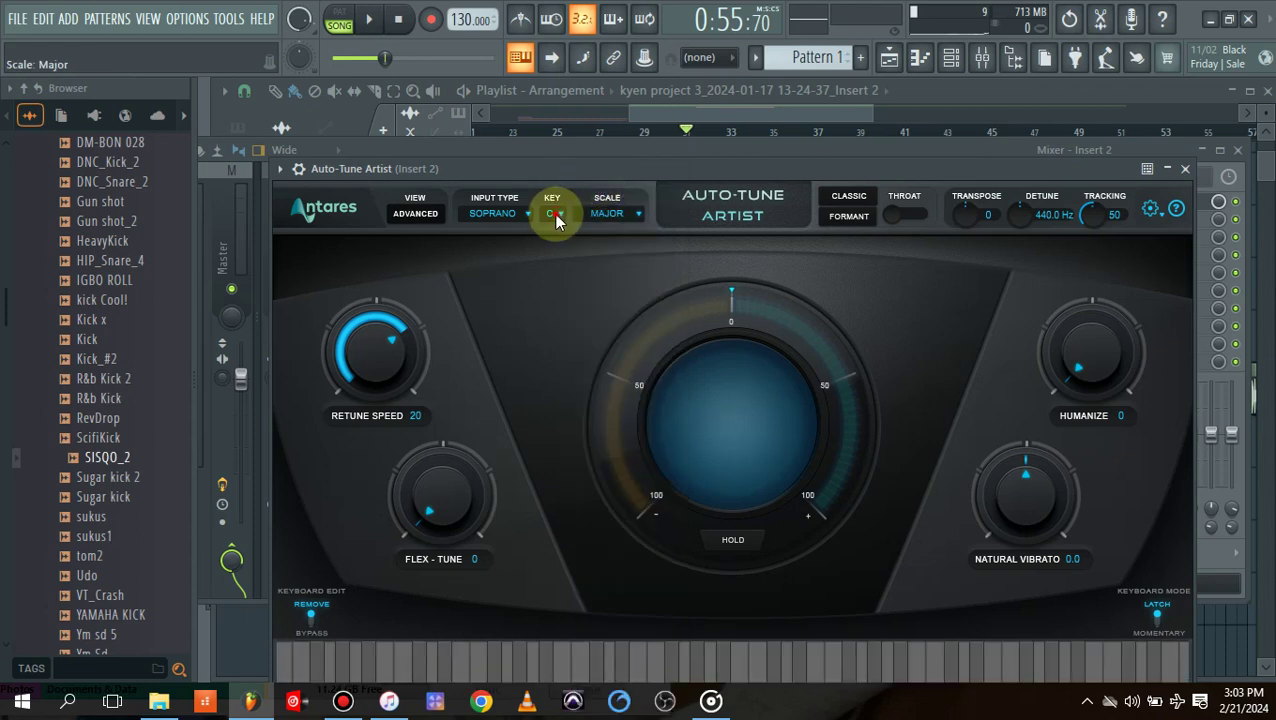
click(555, 213)
click(565, 271)
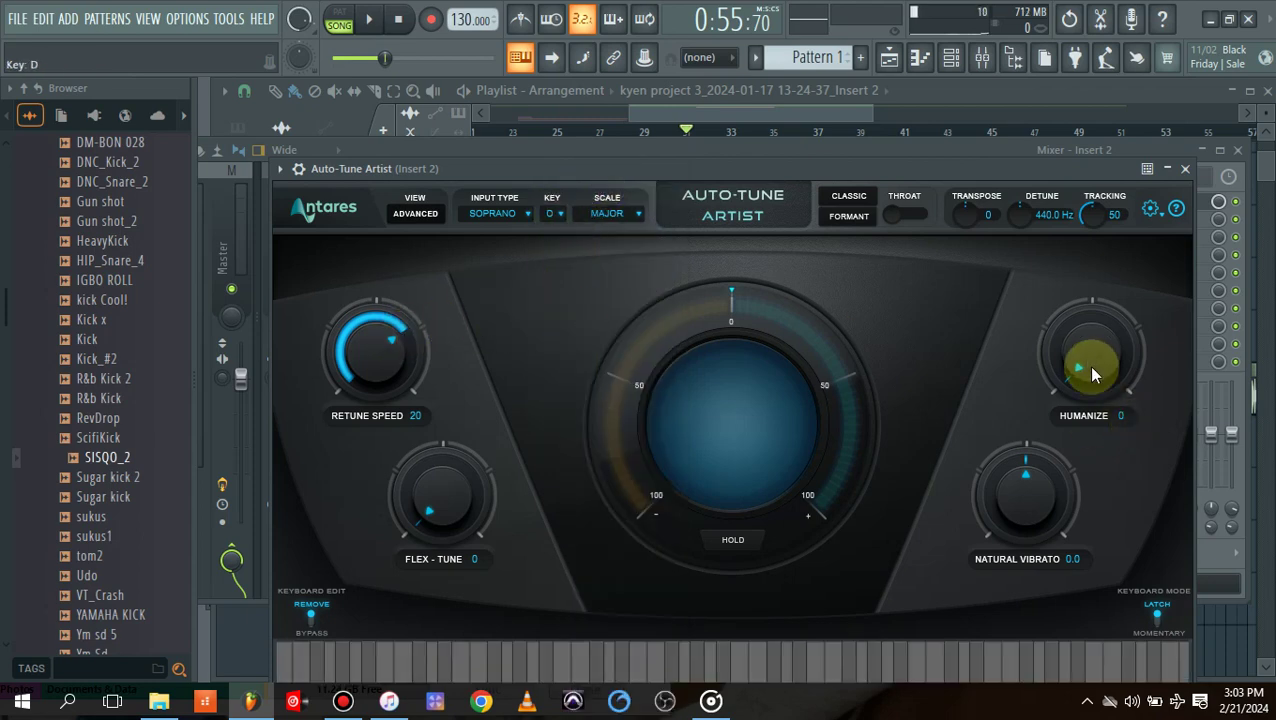
Set Auto-Tune Artist's Humanize to 51 and Retune Speed to 9, and audition the tuned vocal from the mixer.
drag(1088, 365, 1095, 251)
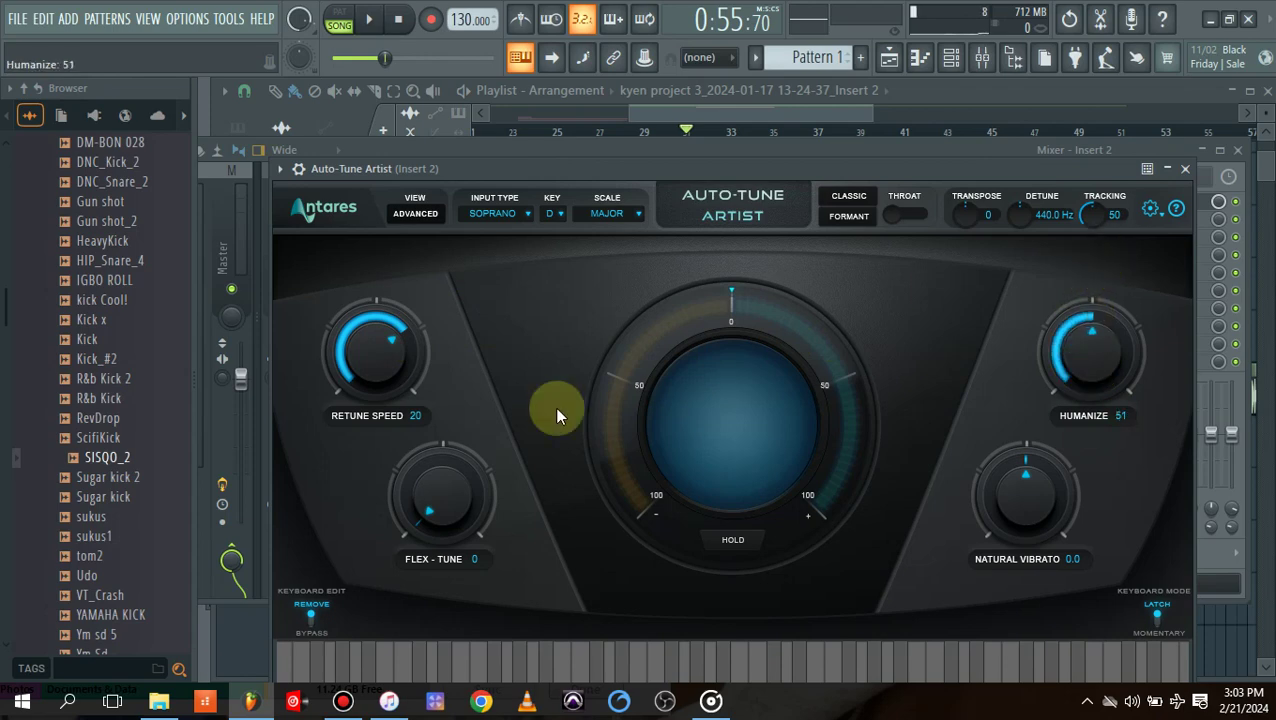
drag(367, 352, 369, 323)
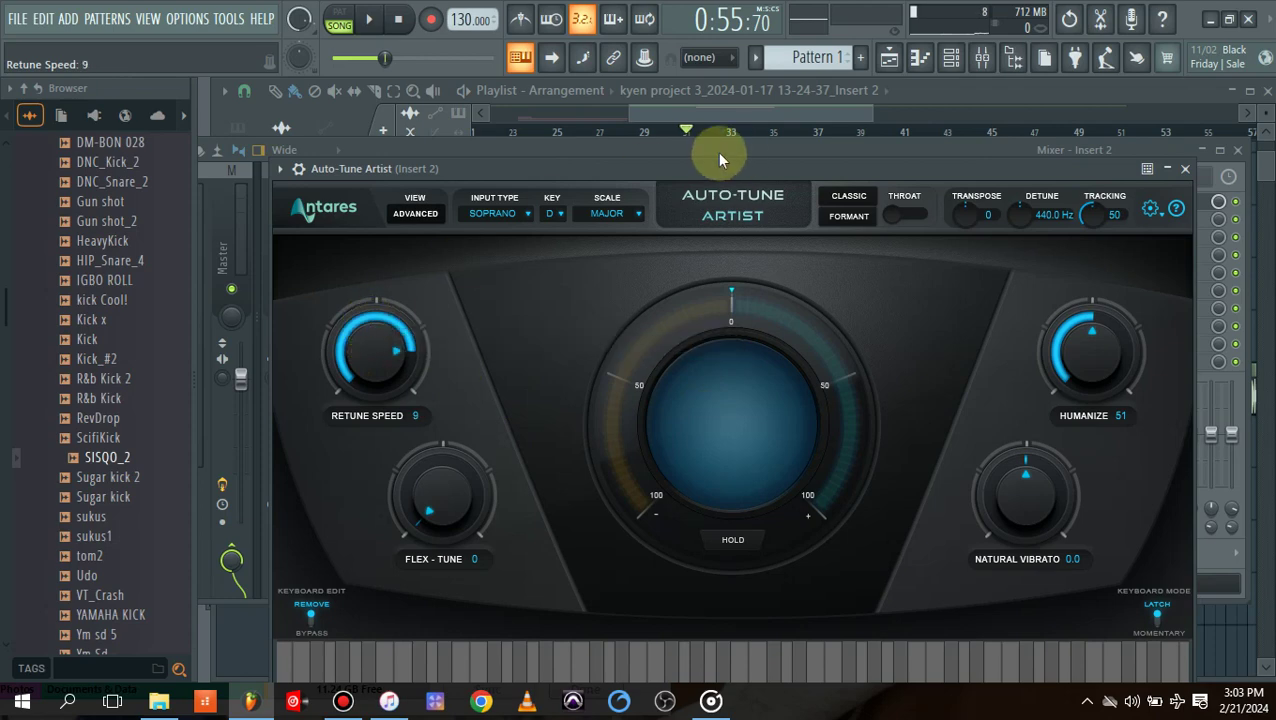
click(652, 150)
key(space)
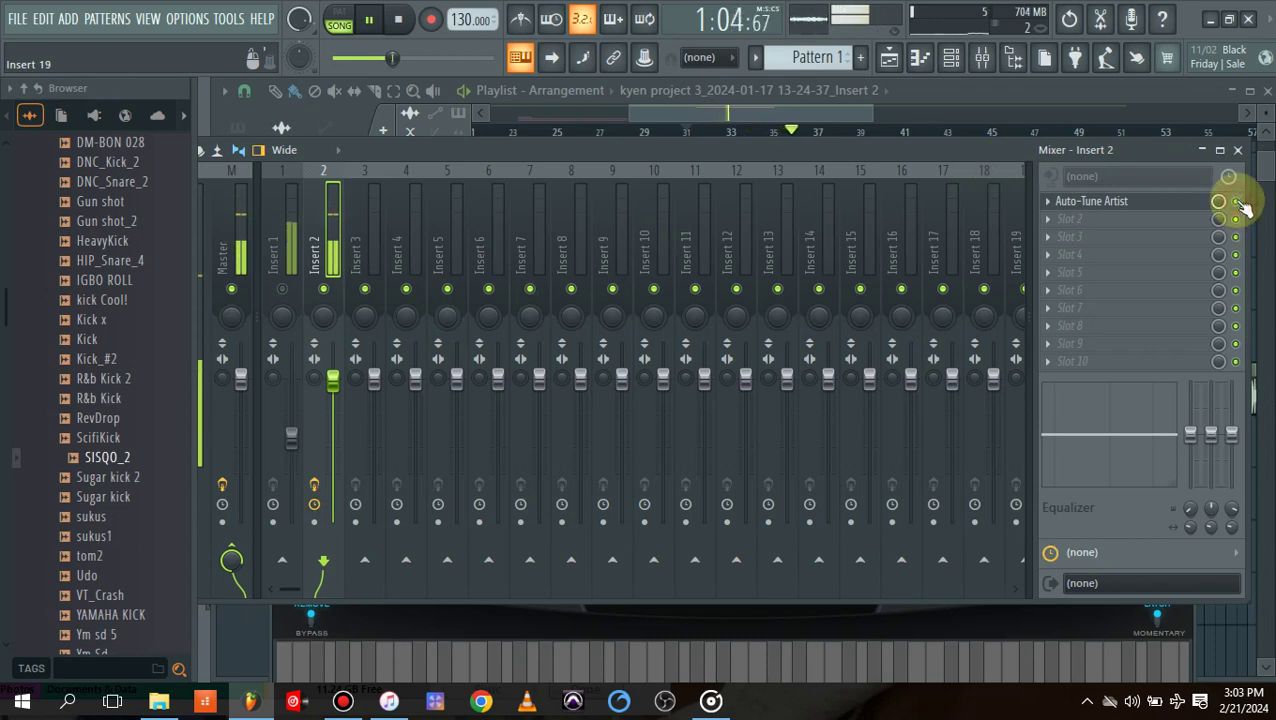
key(space)
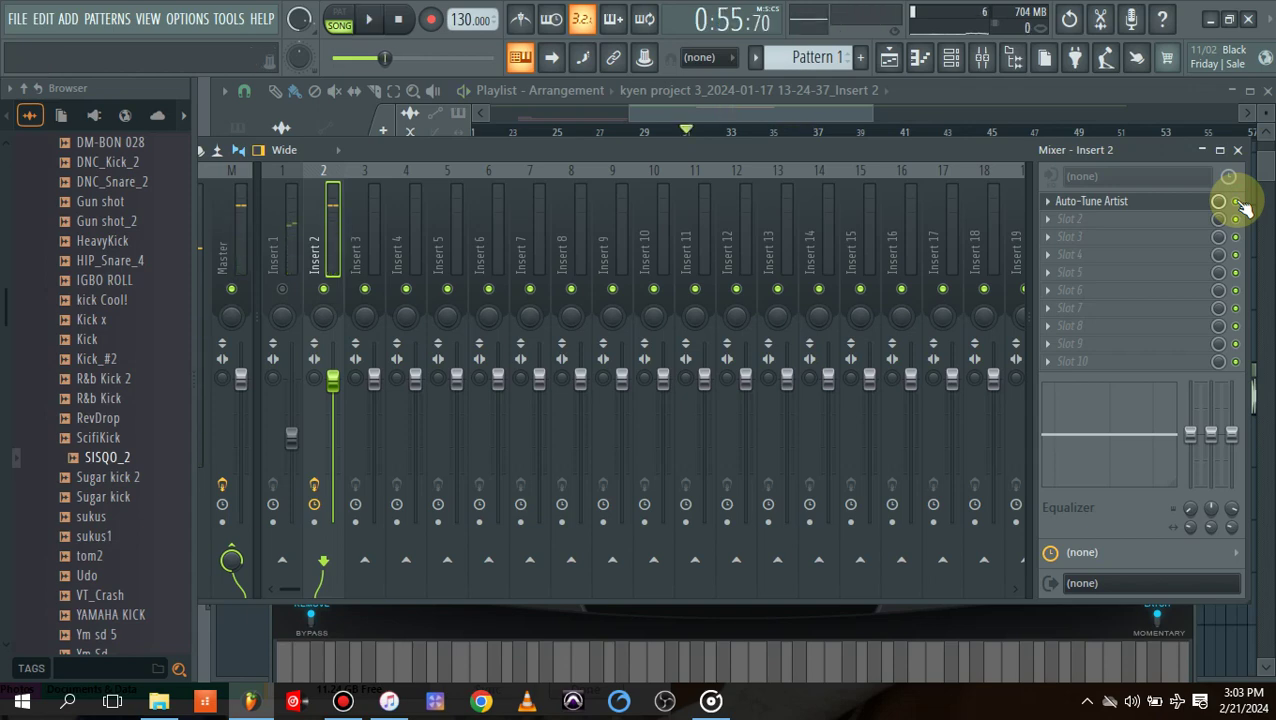
Load RVox Mono into the second effect slot of Insert 2 and reposition its window for full view.
click(1056, 218)
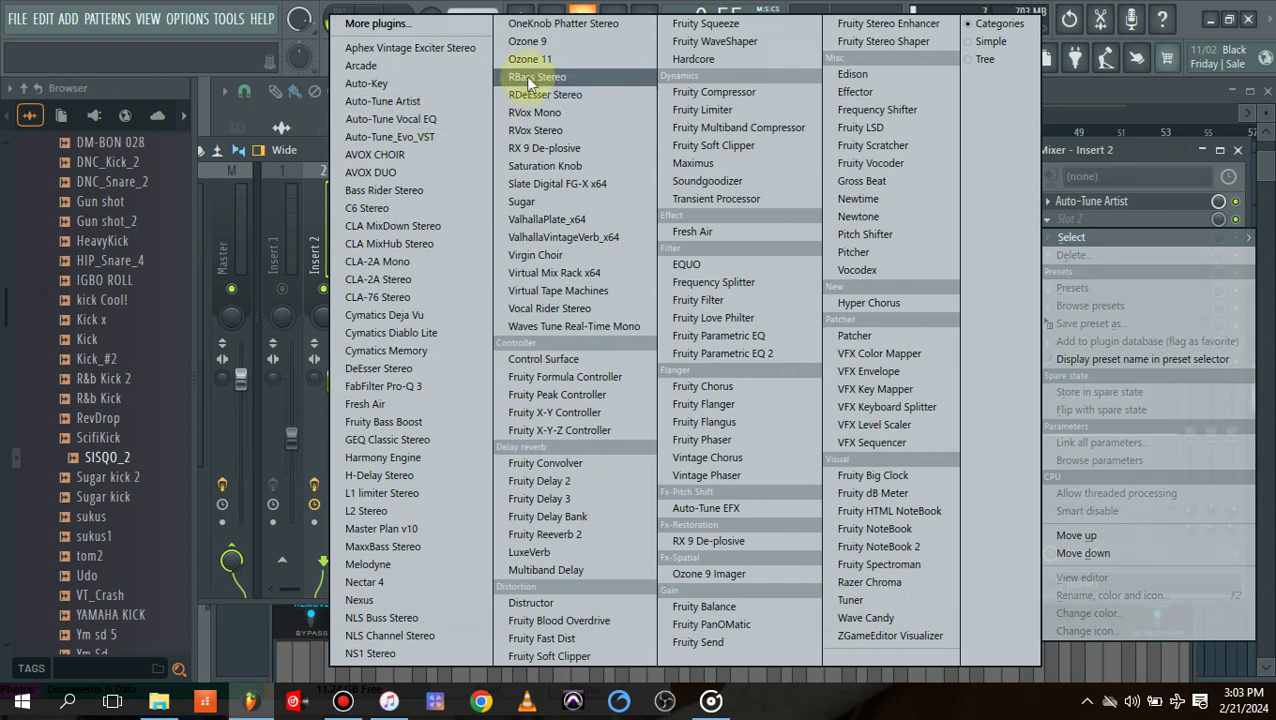
click(572, 113)
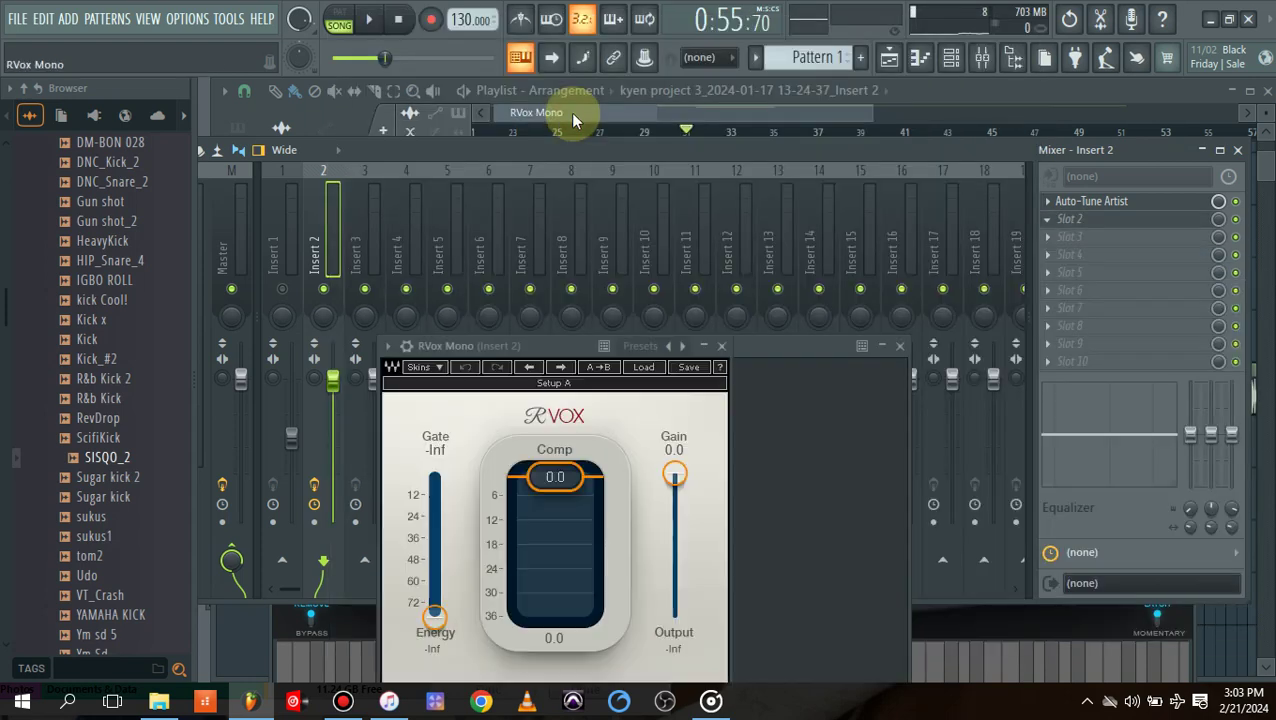
drag(550, 353, 556, 168)
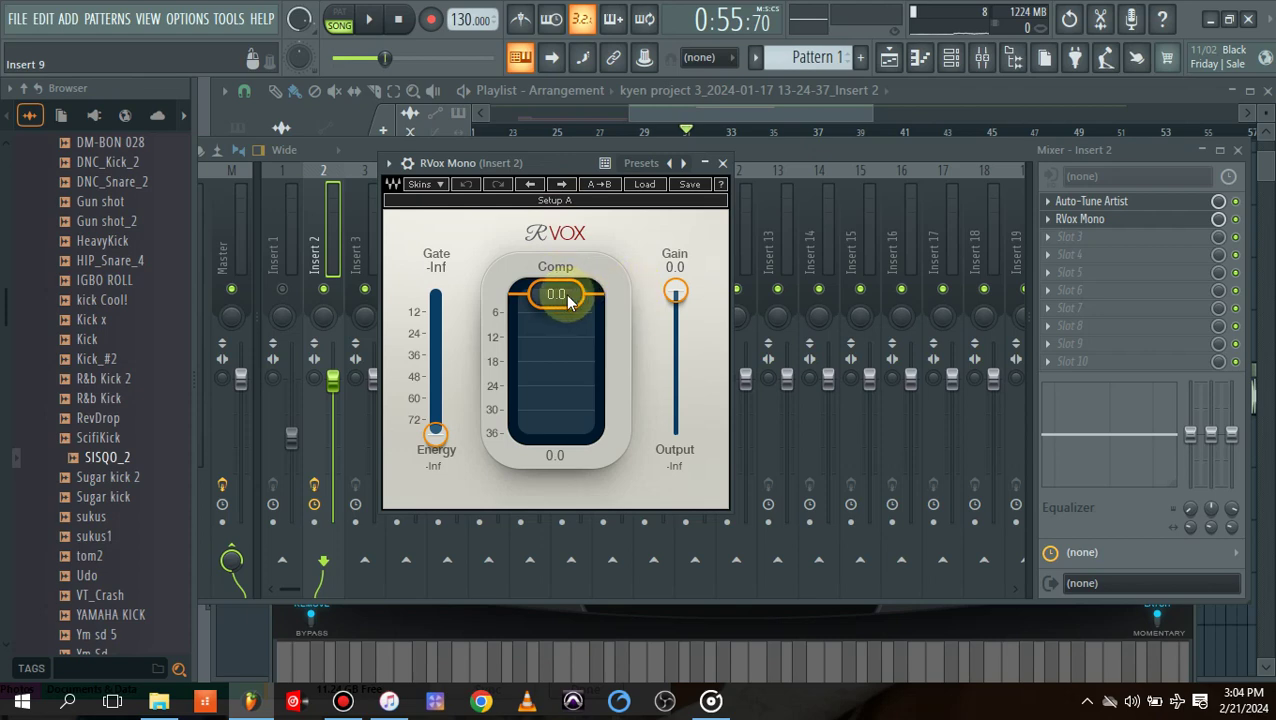
Set RVox Mono's compression to -7.0 and its gate to about -47.3 dB, and audition the compressed vocal.
drag(556, 293, 556, 319)
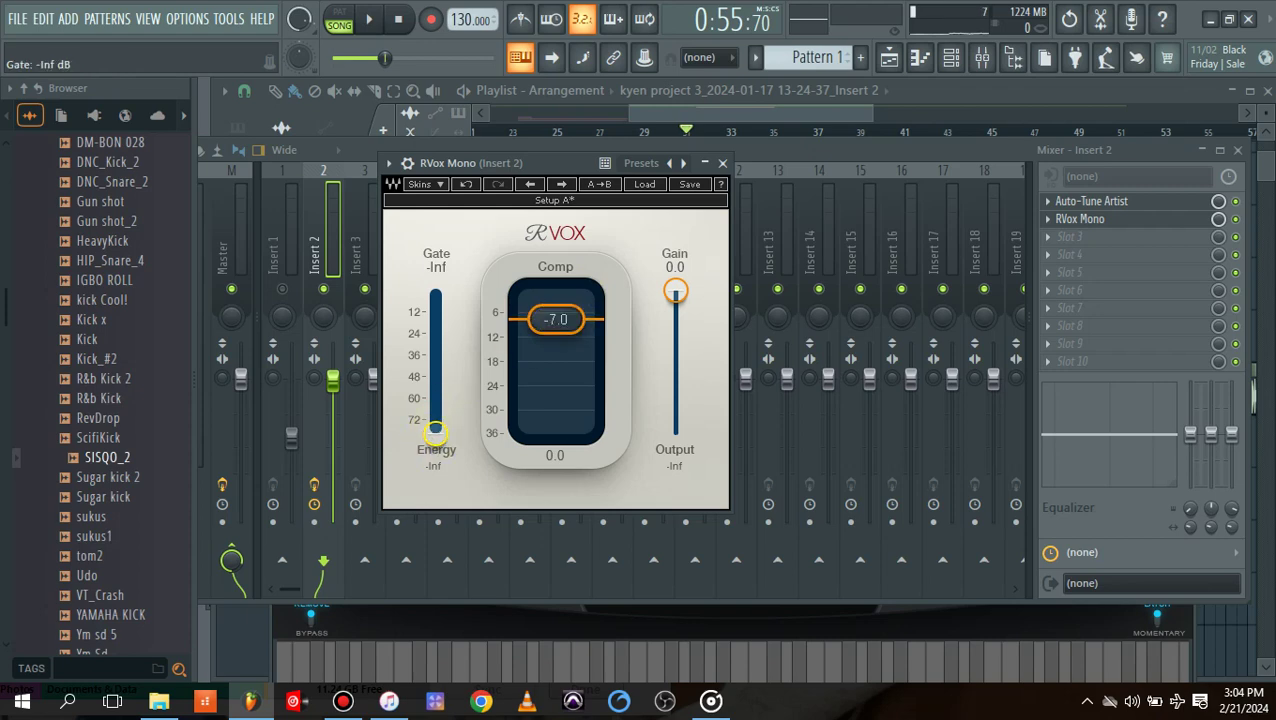
drag(436, 432, 433, 388)
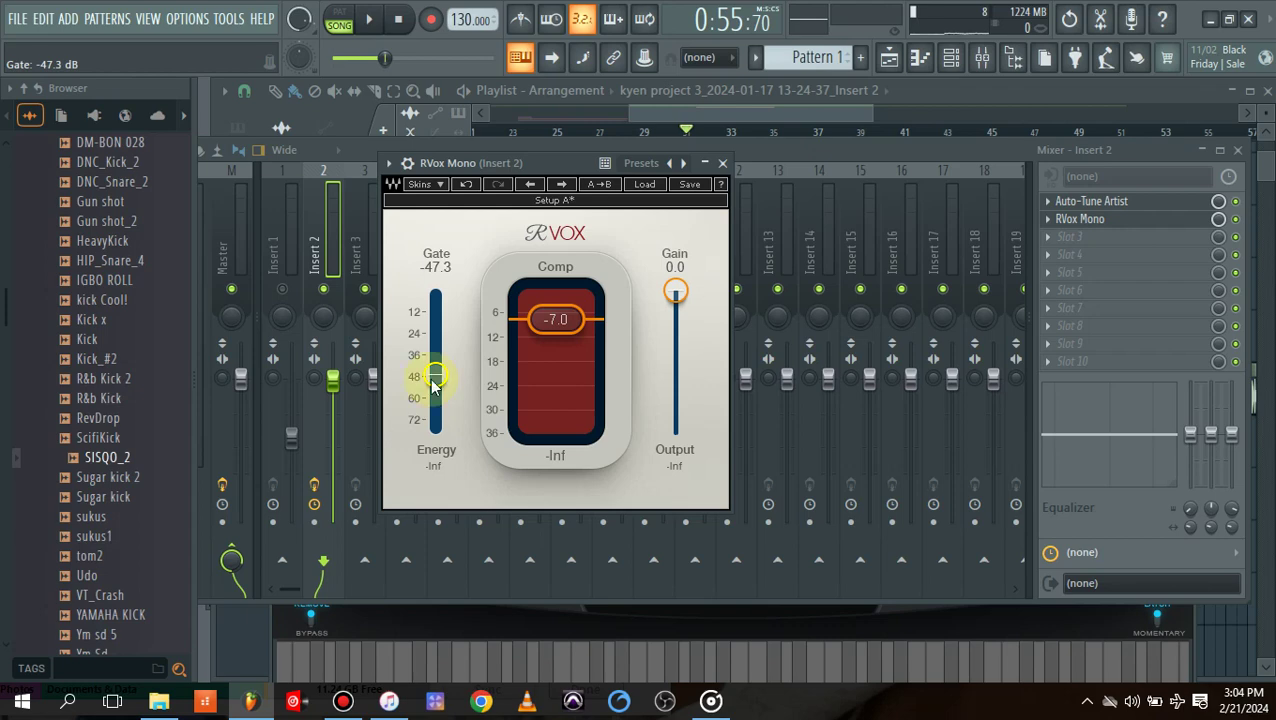
click(719, 164)
key(space)
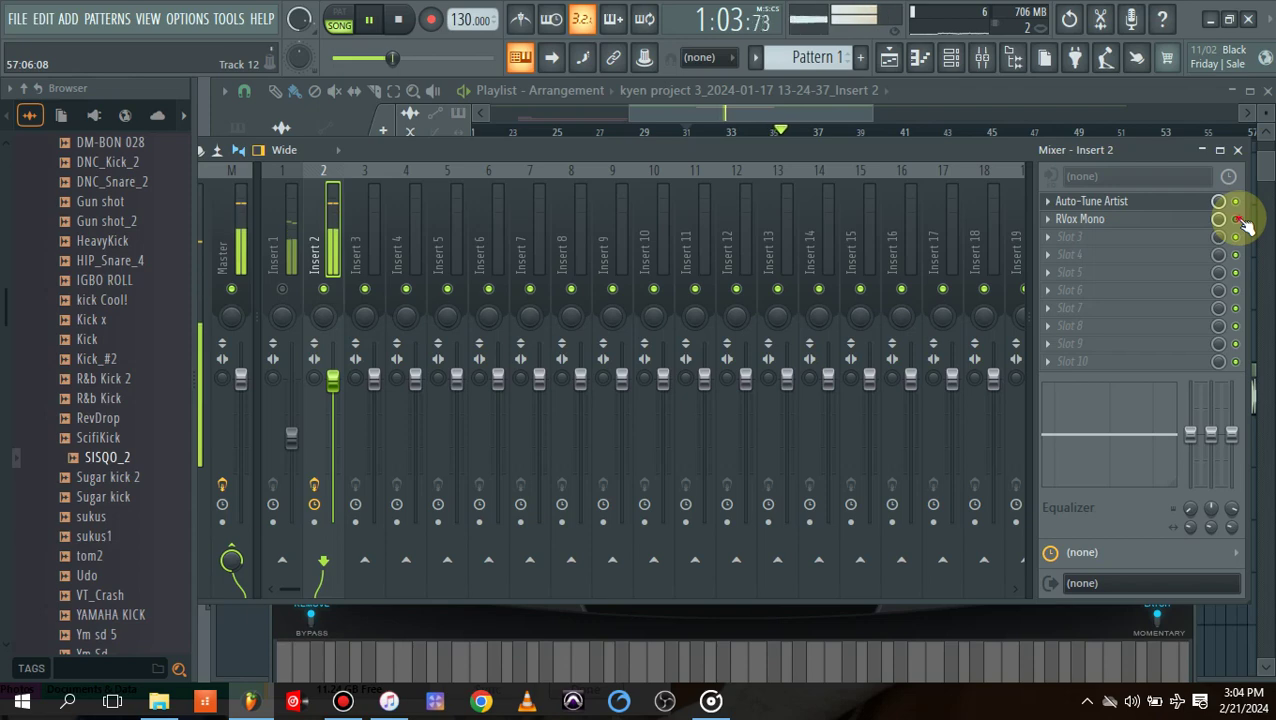
key(space)
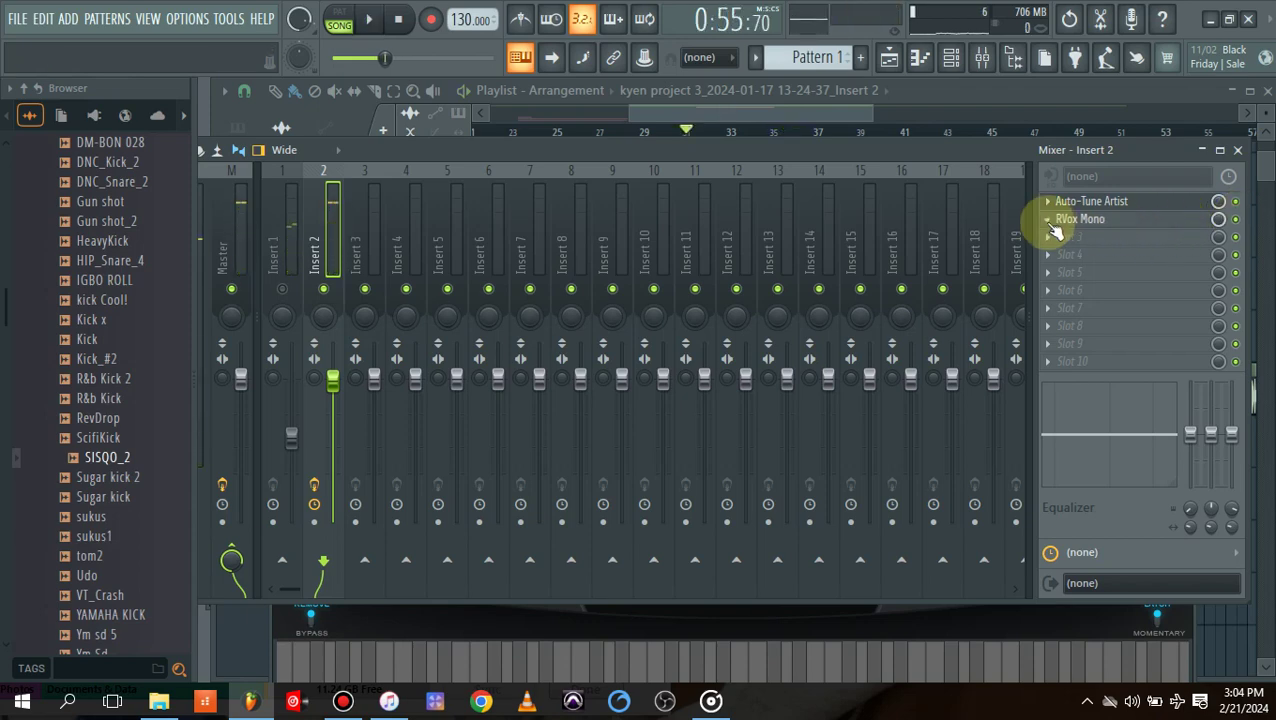
Load FabFilter Pro-Q 3 into the third slot of Insert 2 with the Vocal preset, and audition the result.
click(1052, 238)
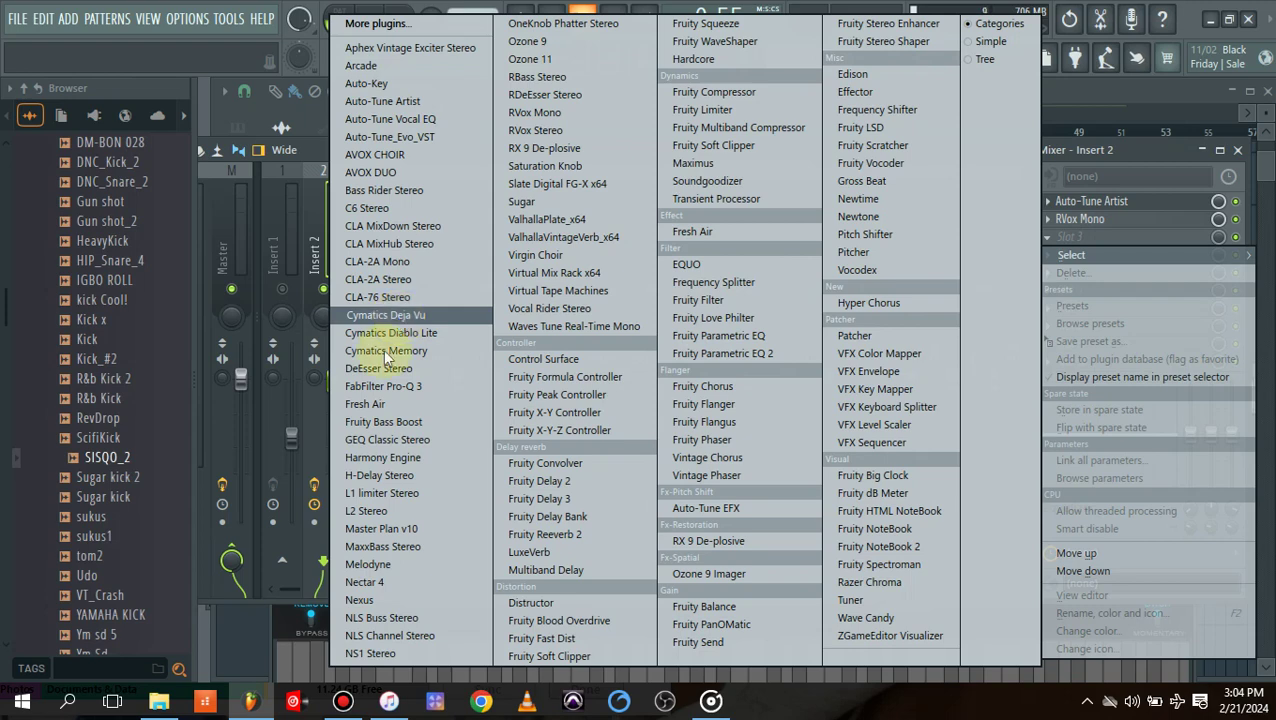
click(383, 385)
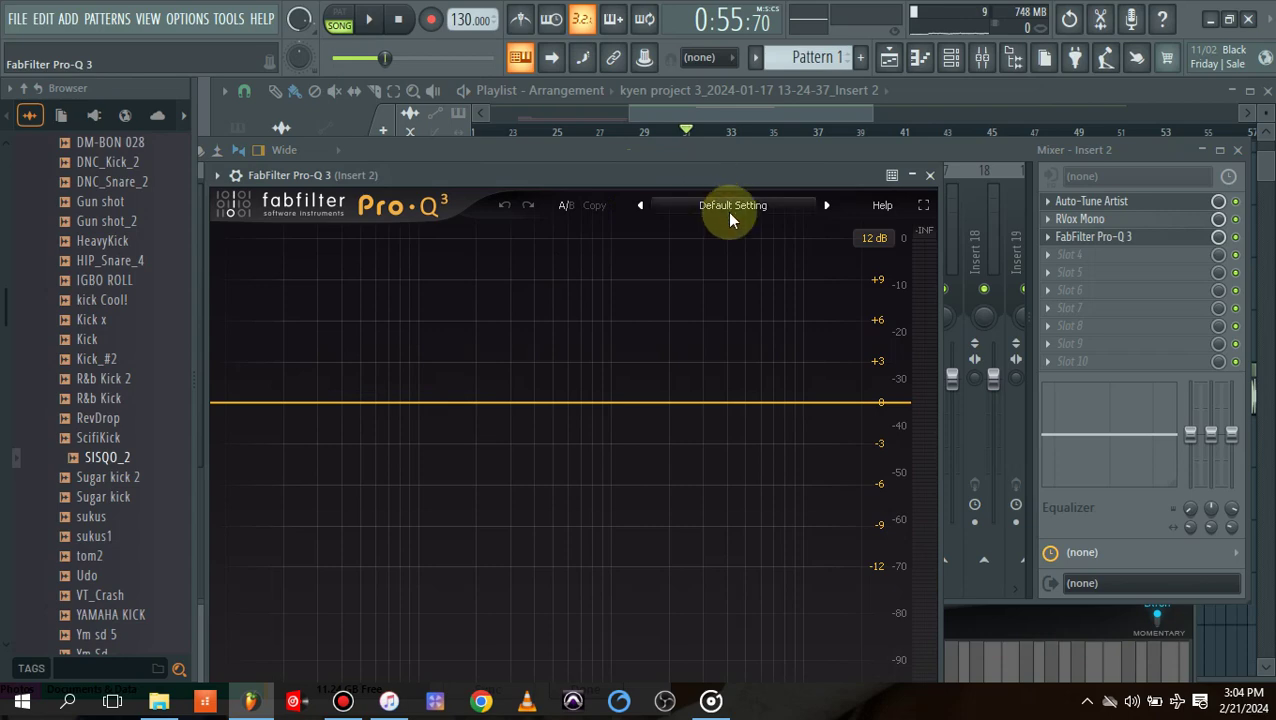
click(727, 208)
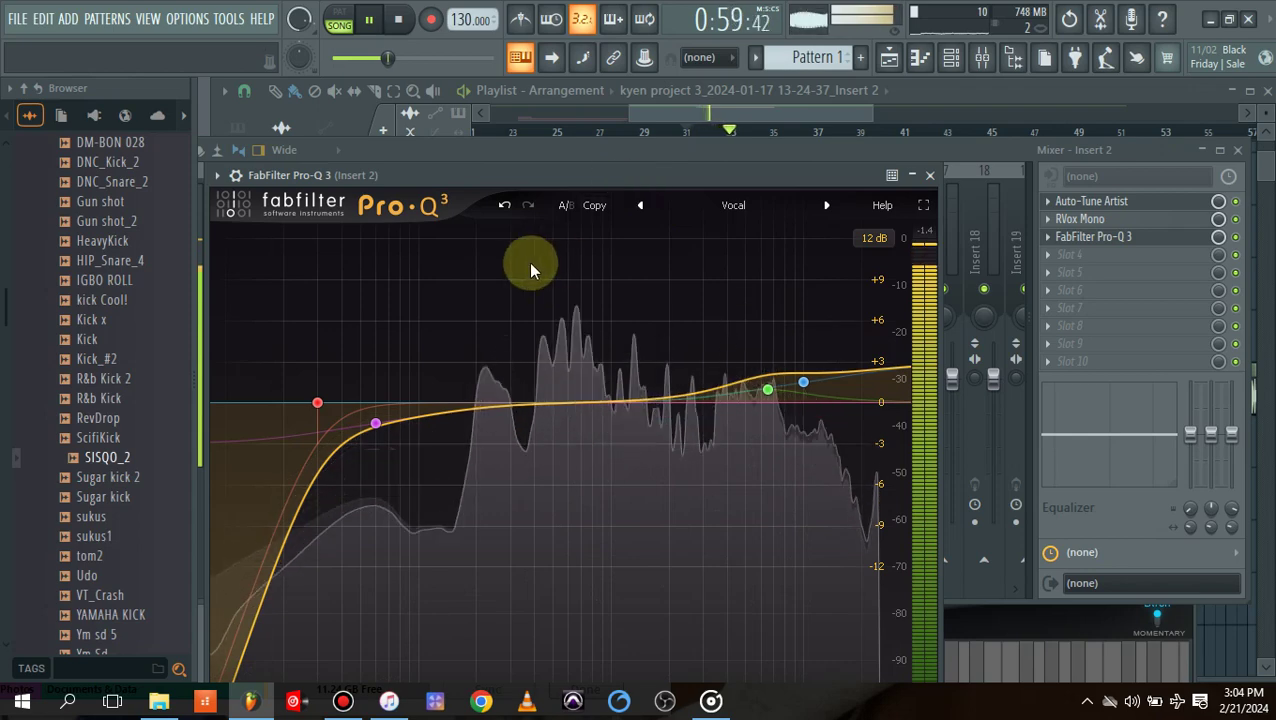
key(space)
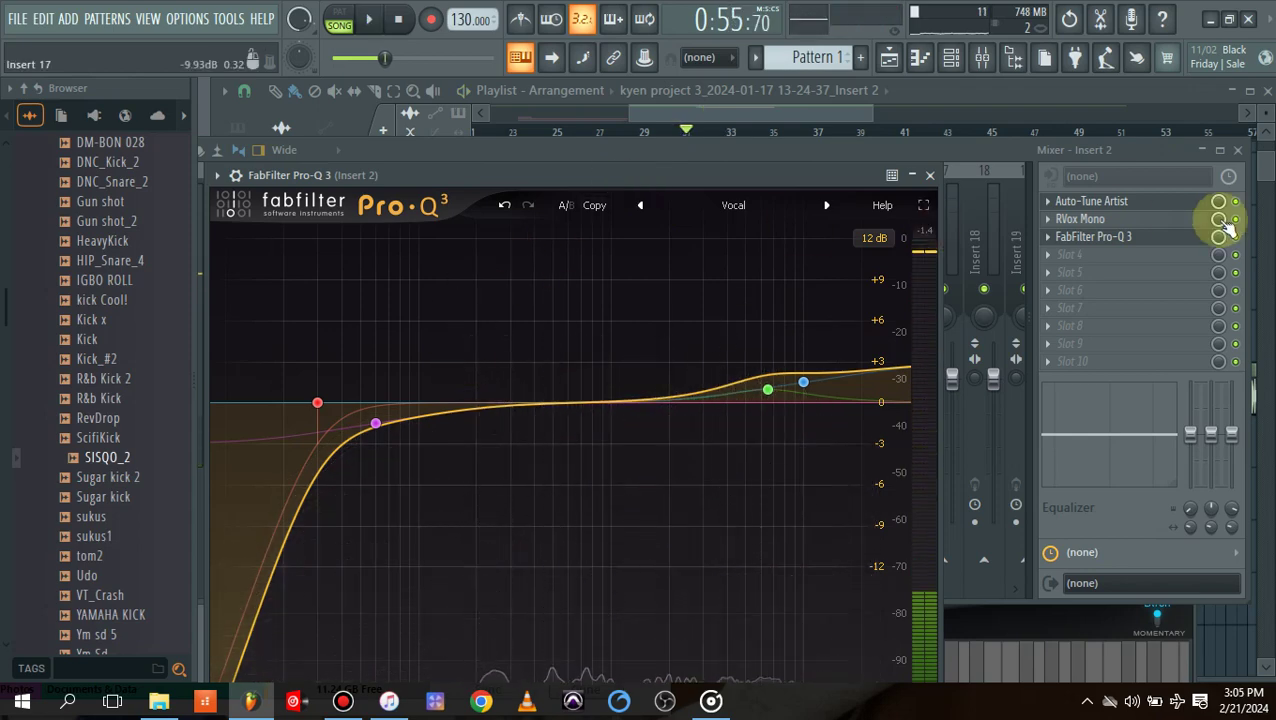
Compare the vocal with FabFilter Pro-Q 3 bypassed and enabled during playback, and reopen the equalizer's window.
click(1242, 238)
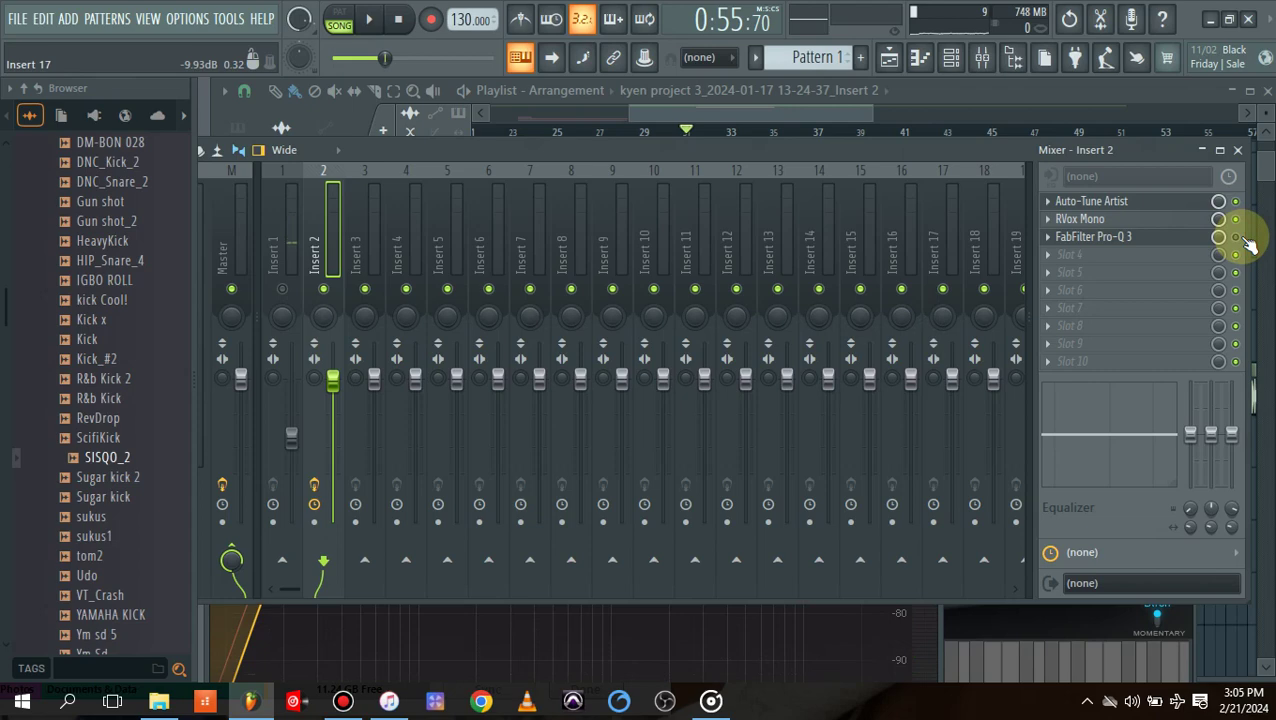
key(space)
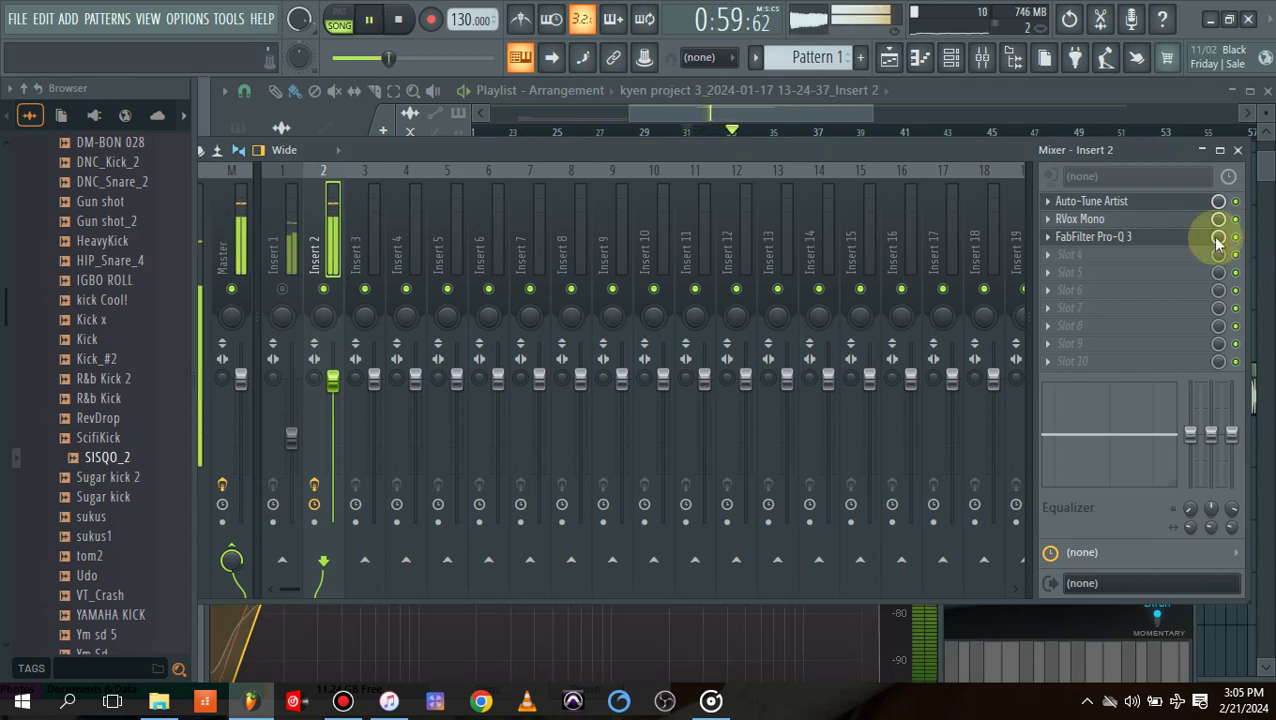
click(1095, 240)
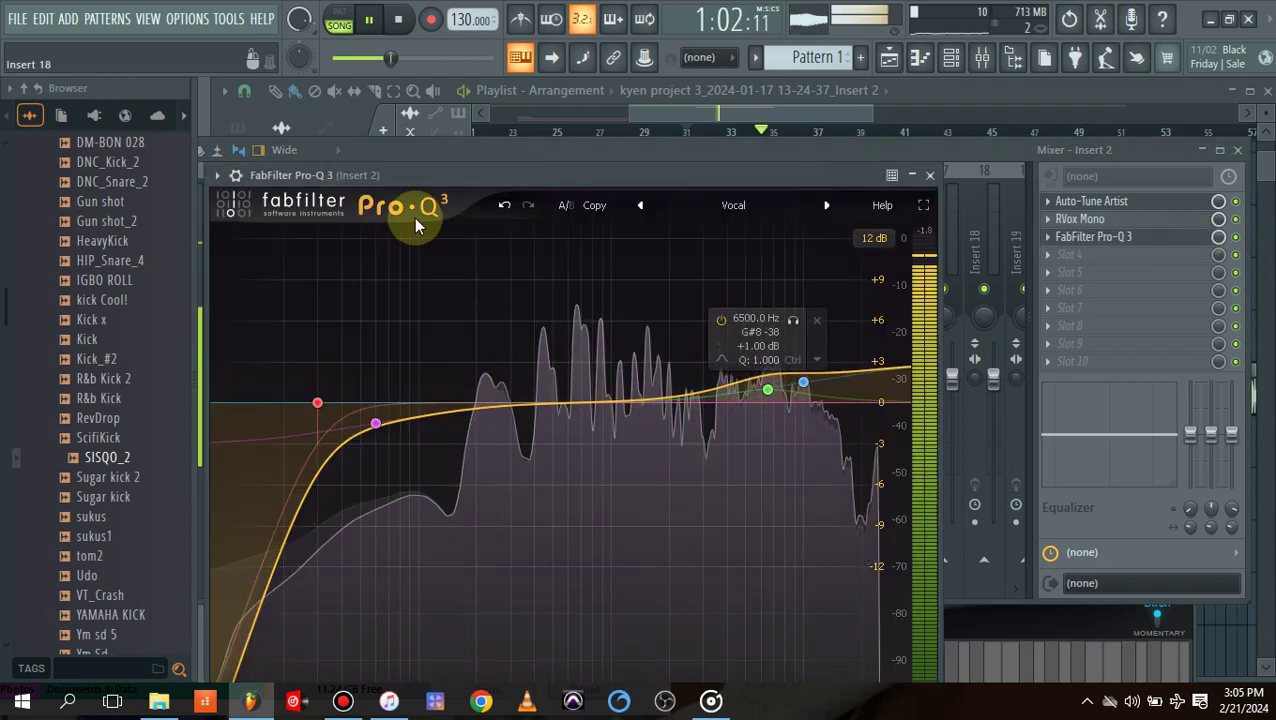
Stop playback, reposition the FabFilter Pro-Q 3 window, and add a bell cut of about -2.06 dB near 160 Hz.
key(space)
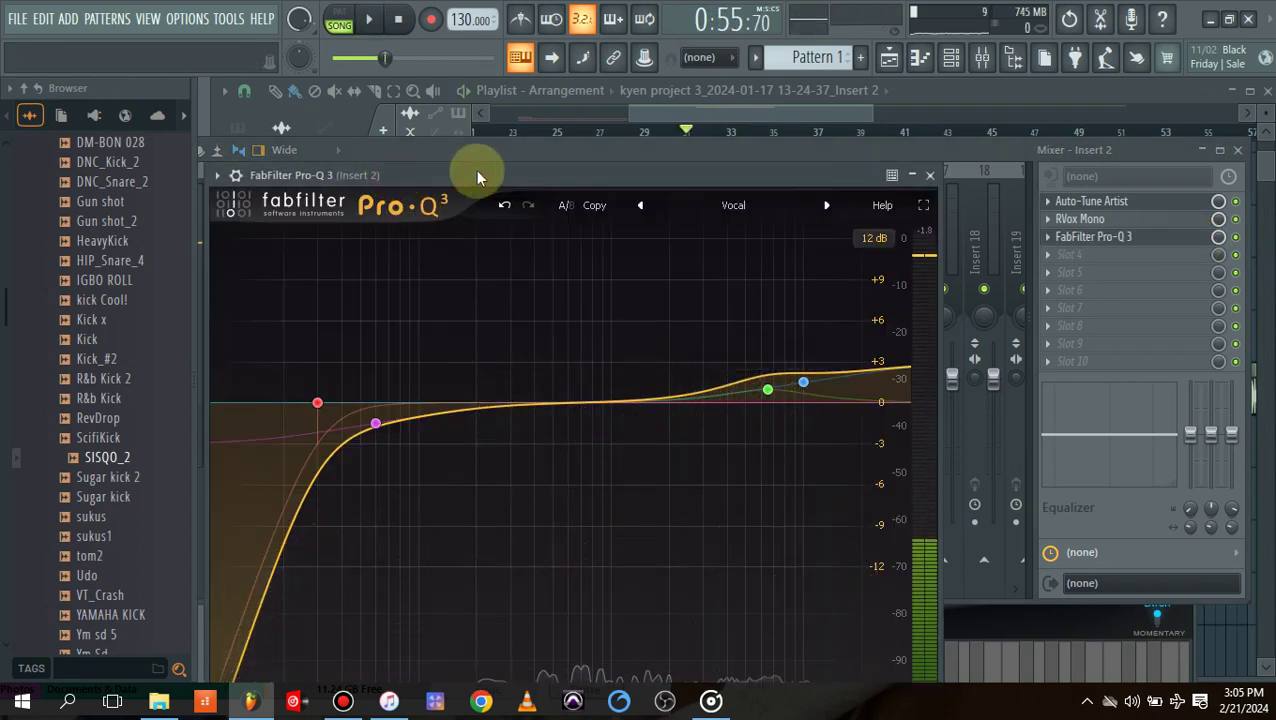
drag(476, 175, 503, 171)
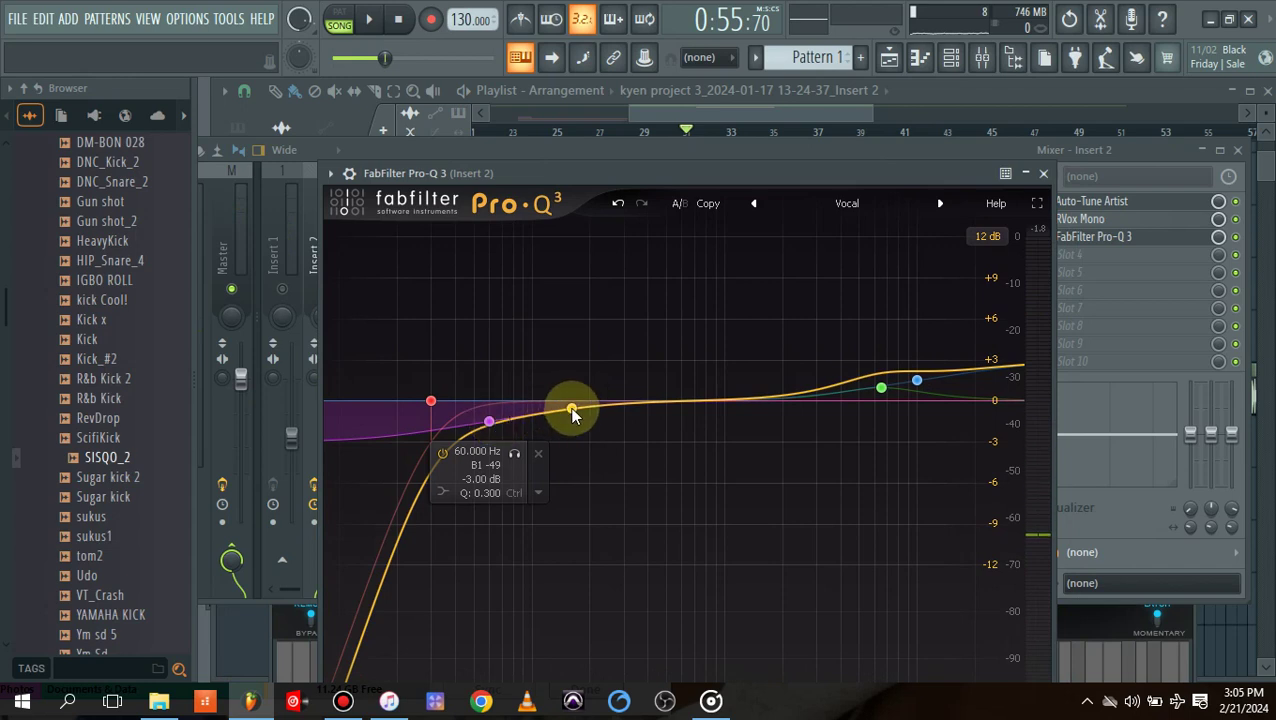
click(572, 410)
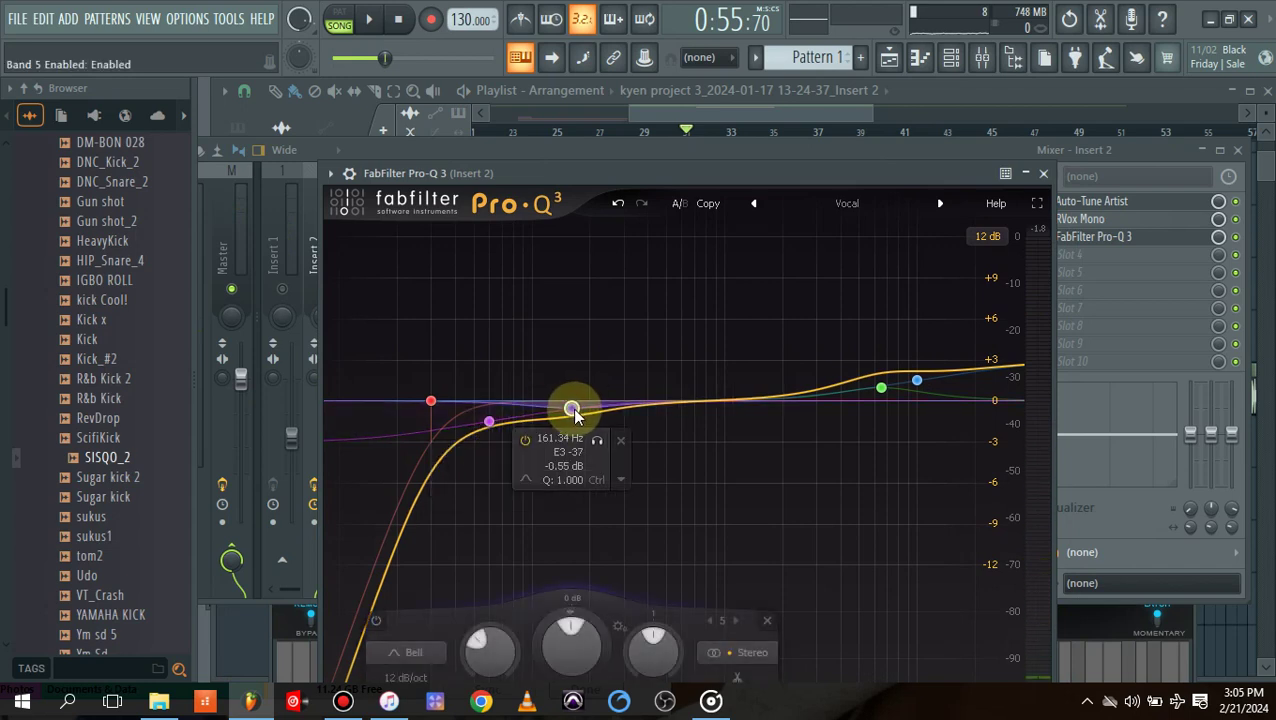
drag(575, 415, 575, 440)
Add a second bell cut of about -1.99 dB near 1161 Hz in the equalizer while the vocal plays.
key(space)
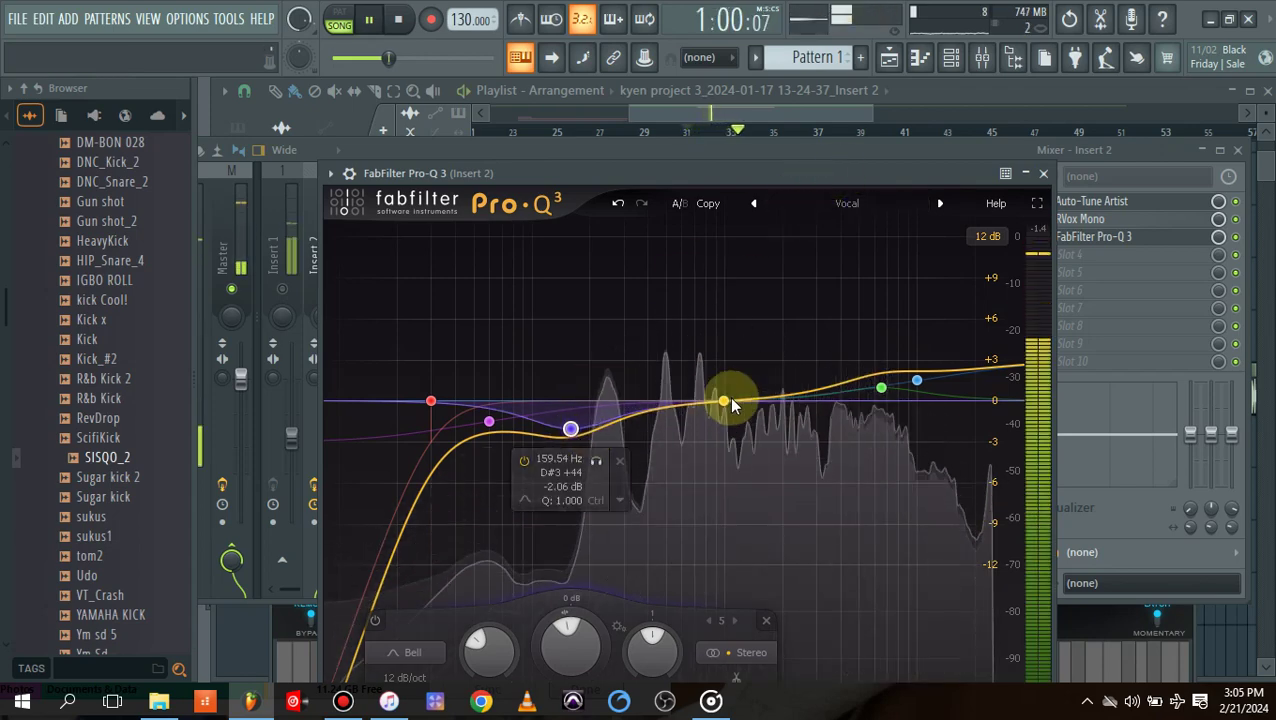
drag(730, 397, 740, 435)
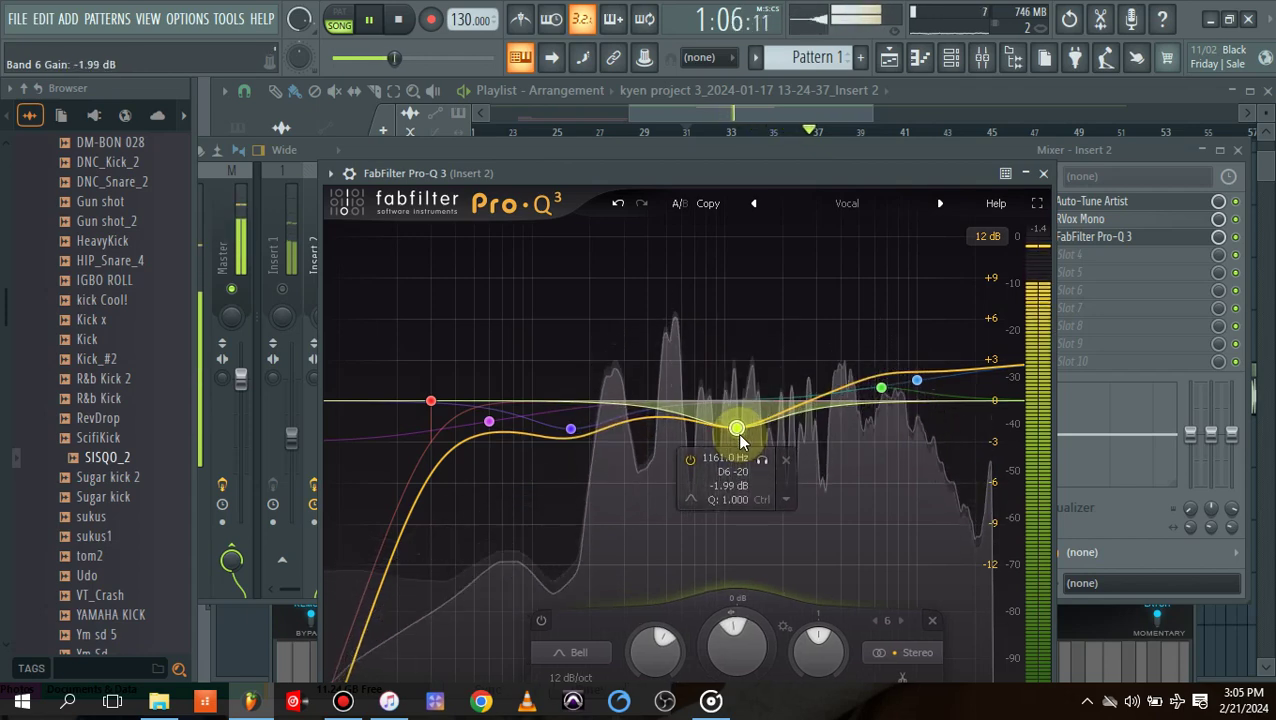
key(space)
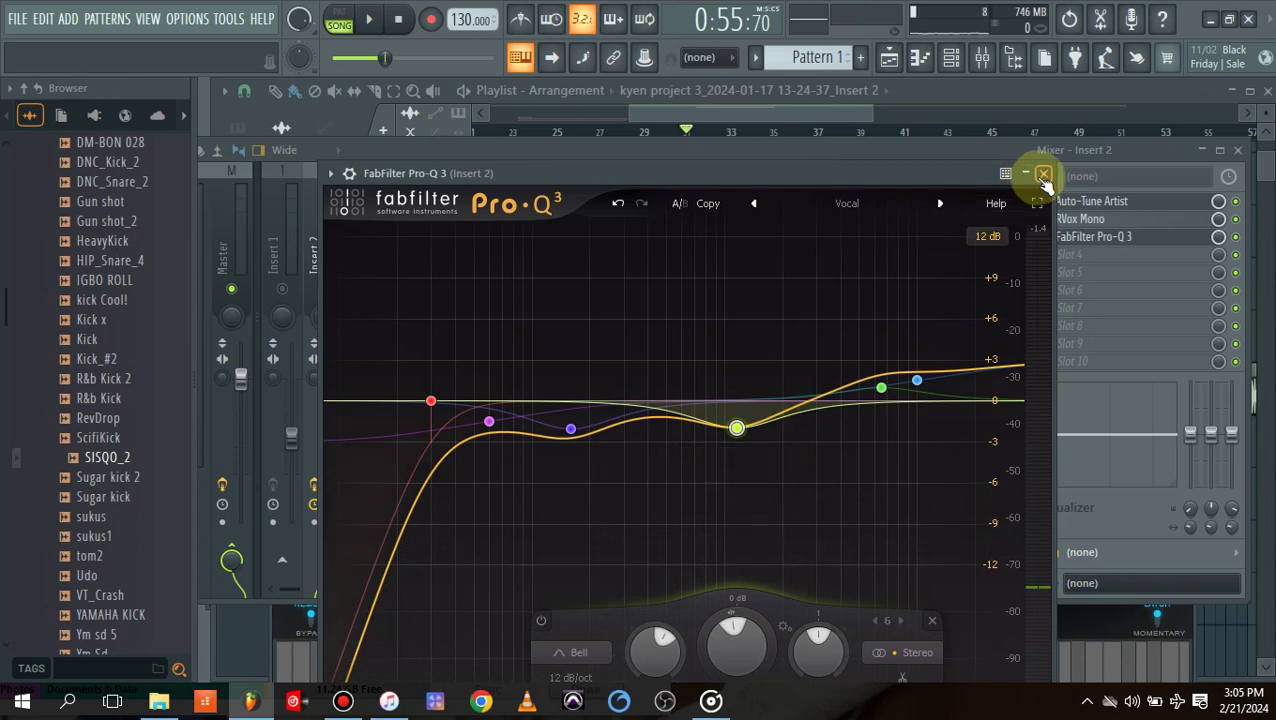
Audition the vocal with the two added equalizer cuts and close the FabFilter Pro-Q 3 window.
key(space)
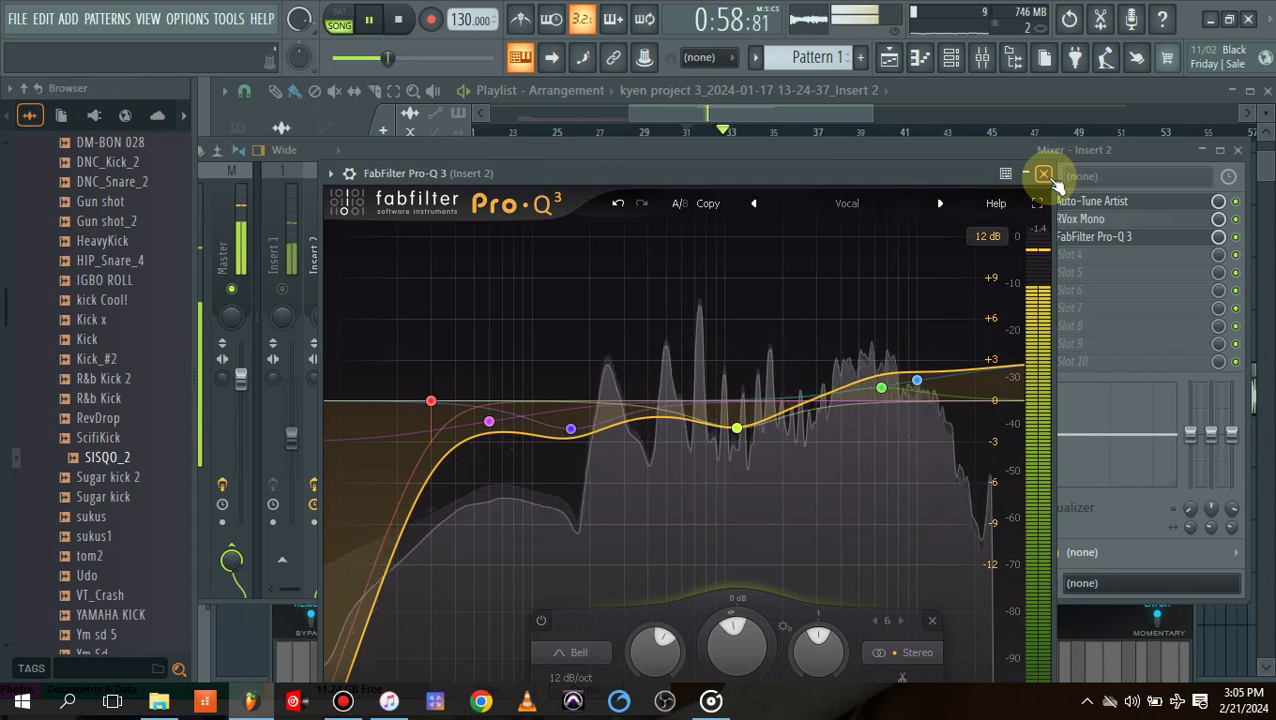
click(1044, 175)
key(space)
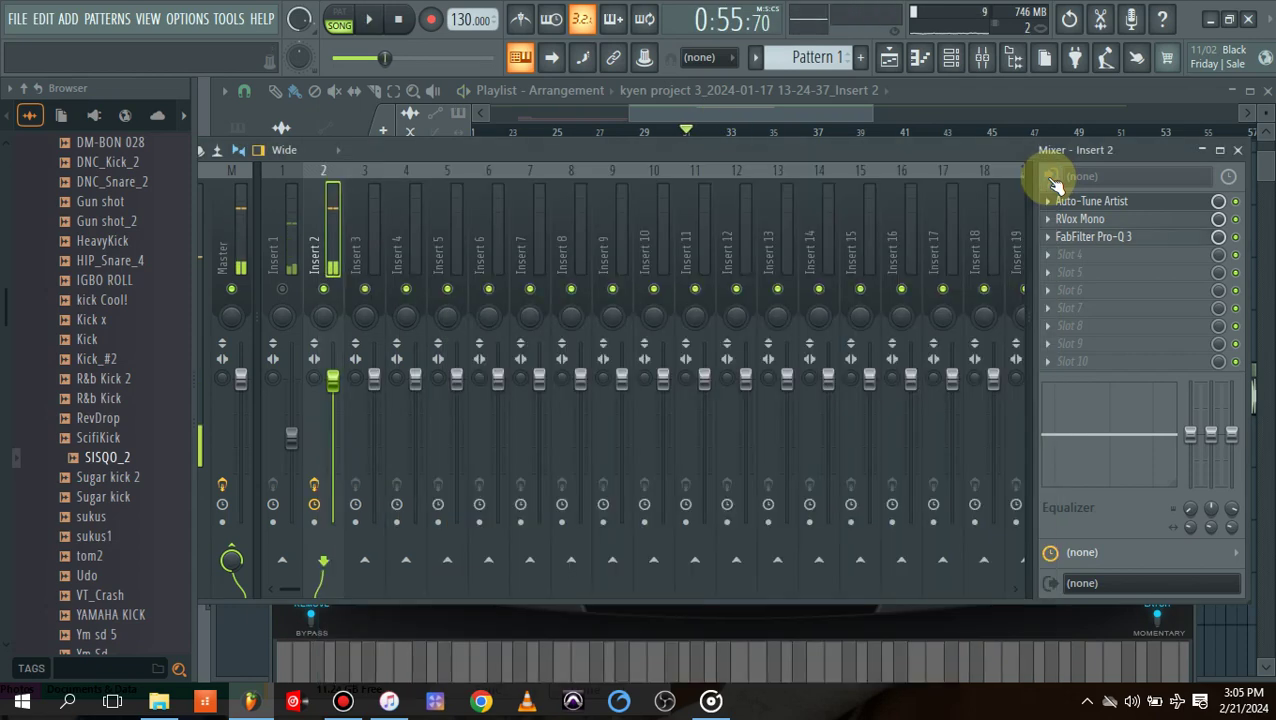
click(1095, 237)
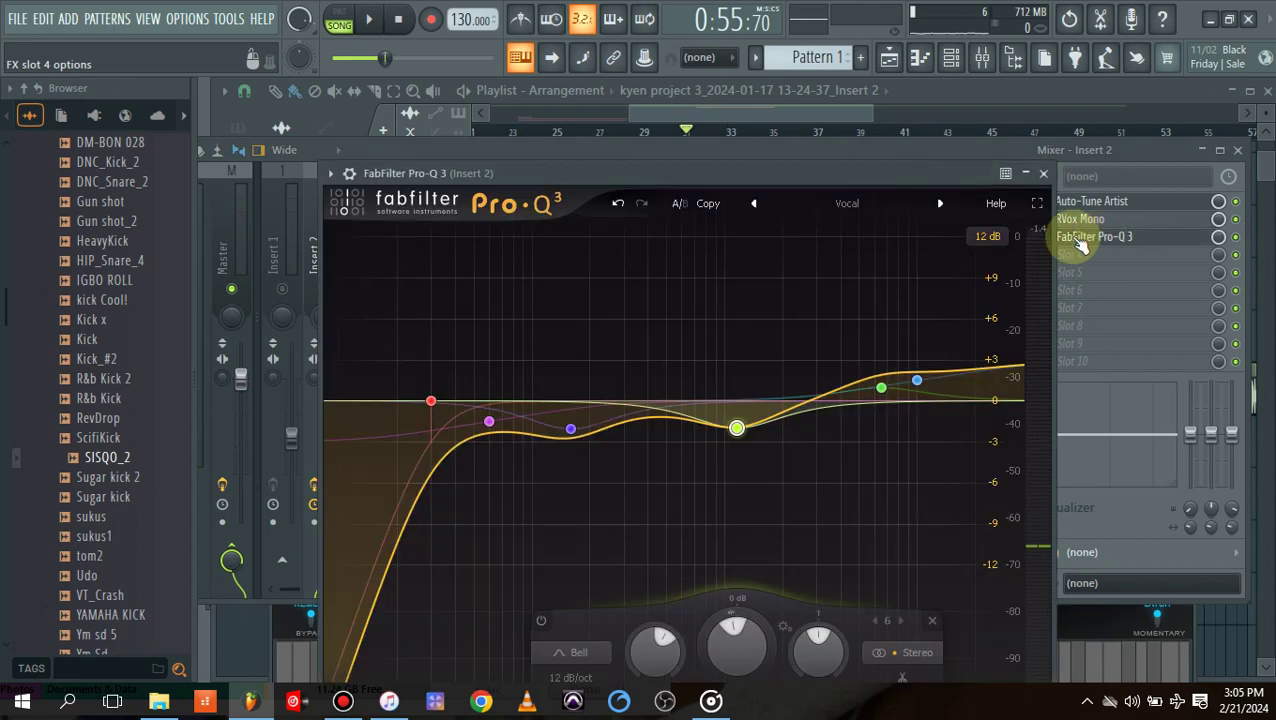
click(1043, 174)
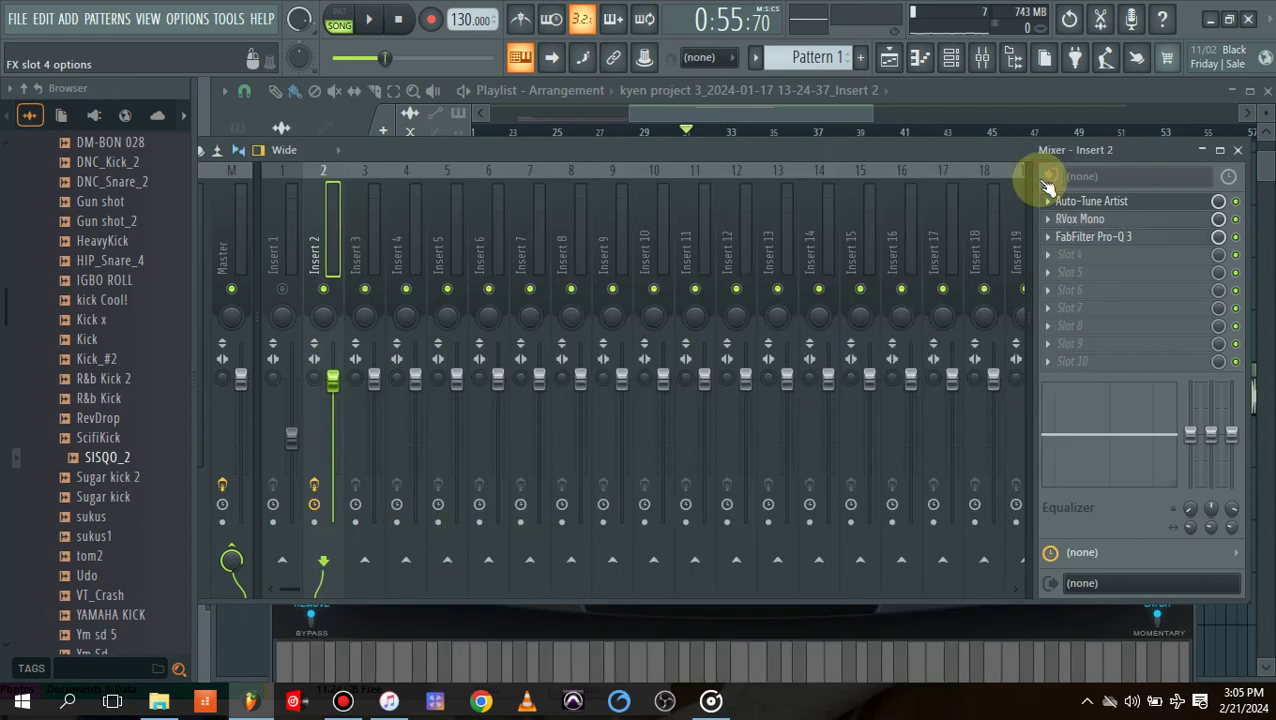
Load CLA-76 Stereo into the fourth effect slot of Insert 2 and audition its default sound.
click(1046, 258)
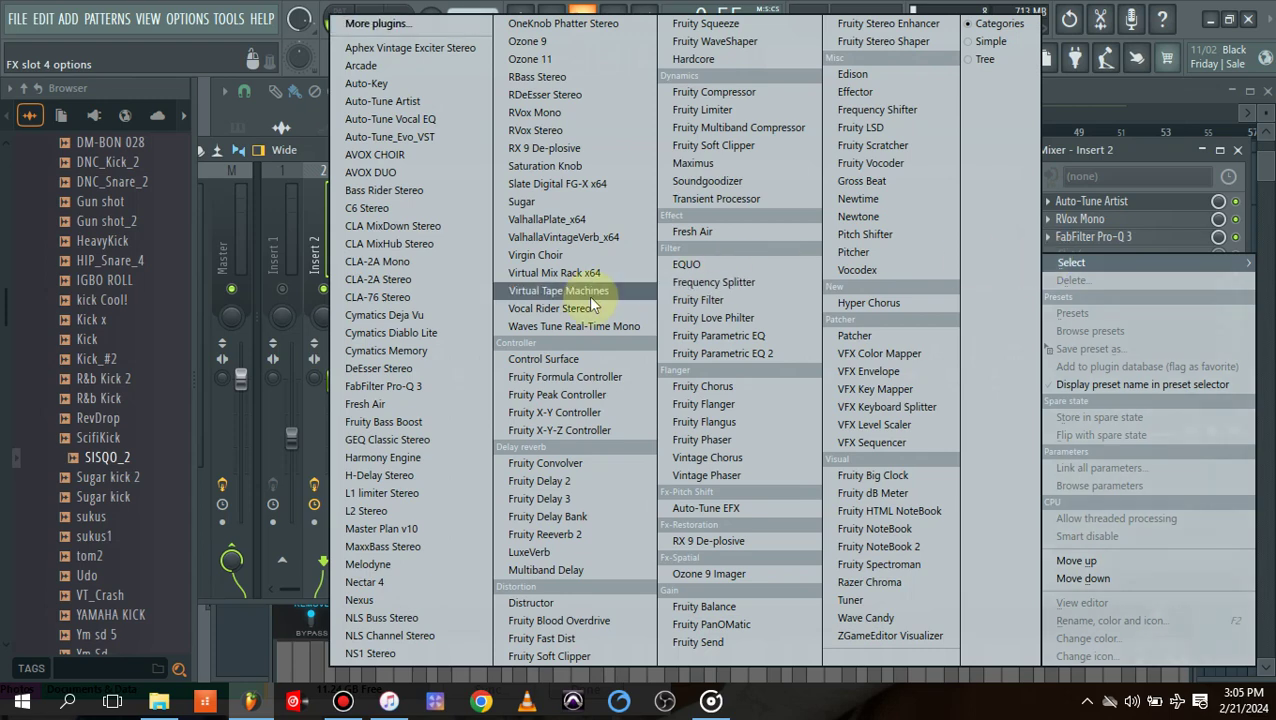
click(389, 299)
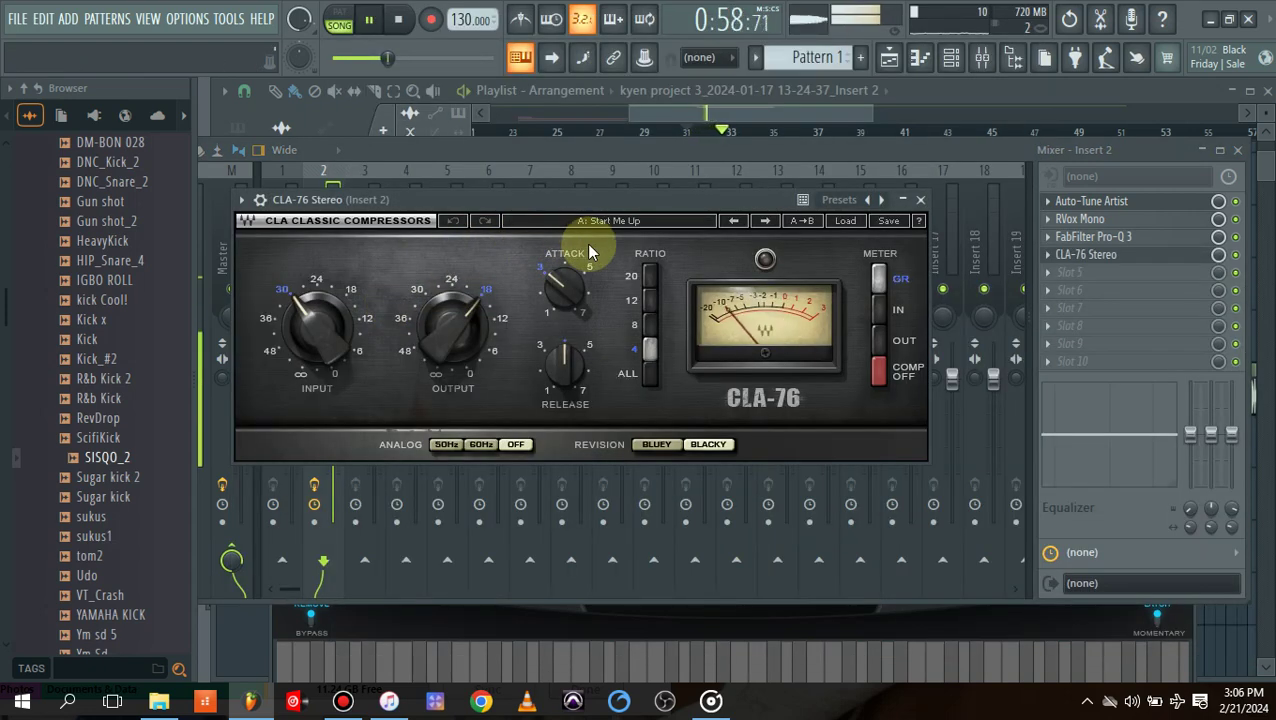
key(space)
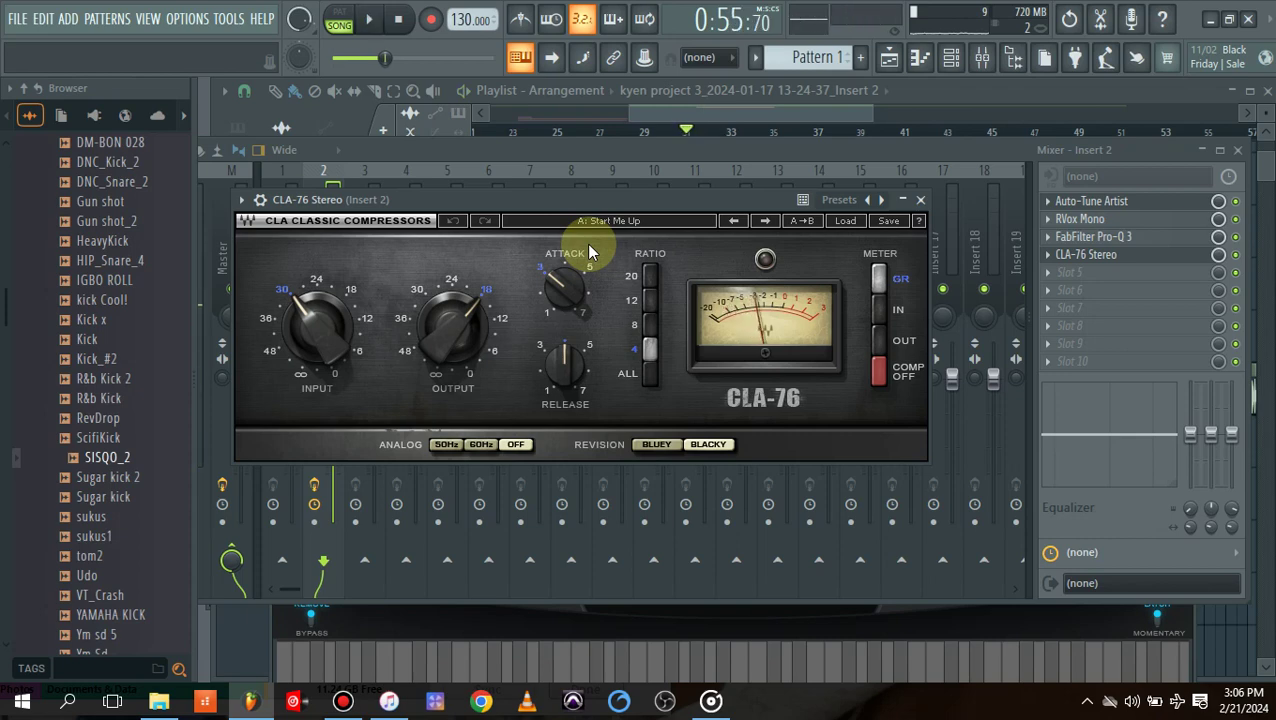
Set CLA-76's attack to about 2.41, output to about -14.9 and input to about -30, and audition the vocal.
drag(566, 291, 566, 288)
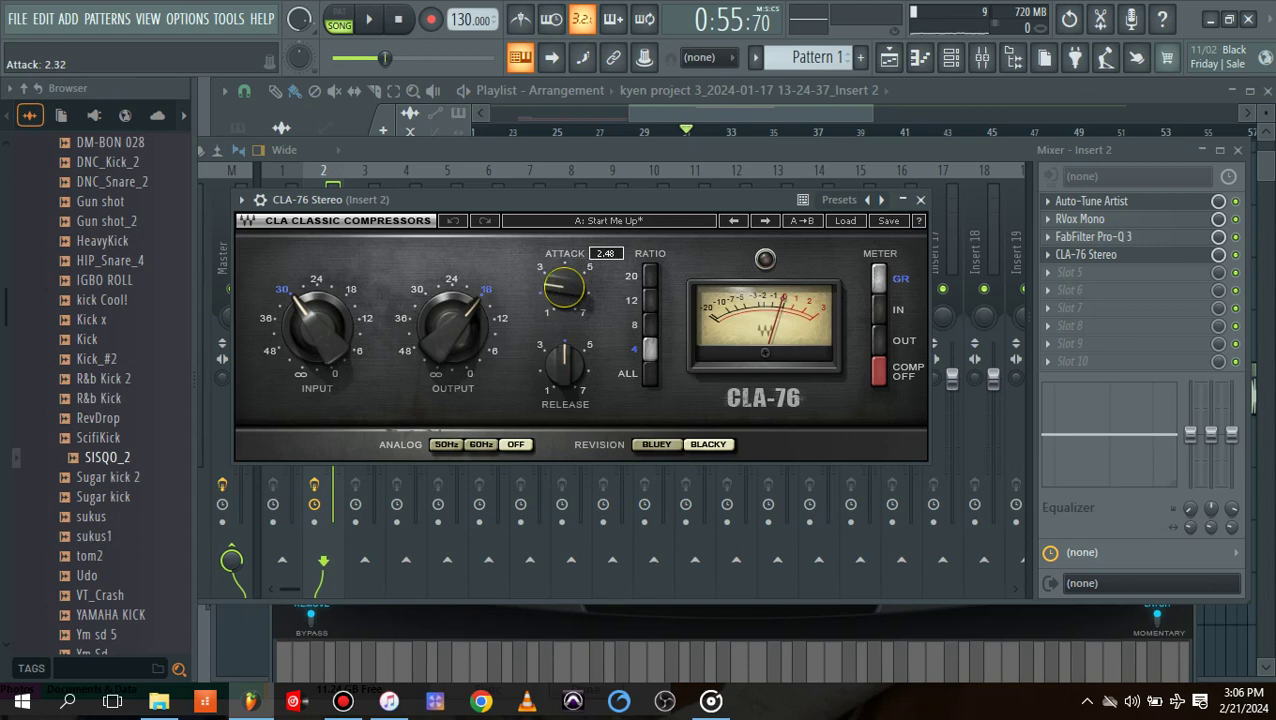
click(563, 268)
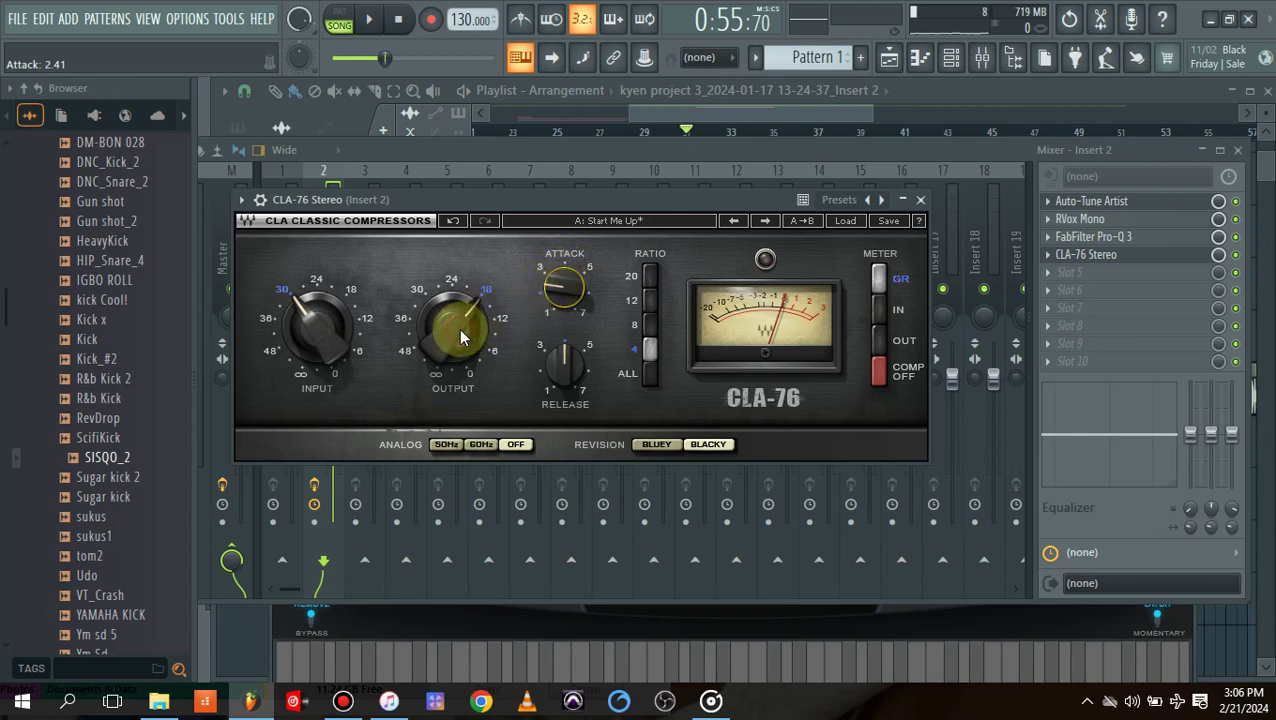
drag(462, 328, 462, 312)
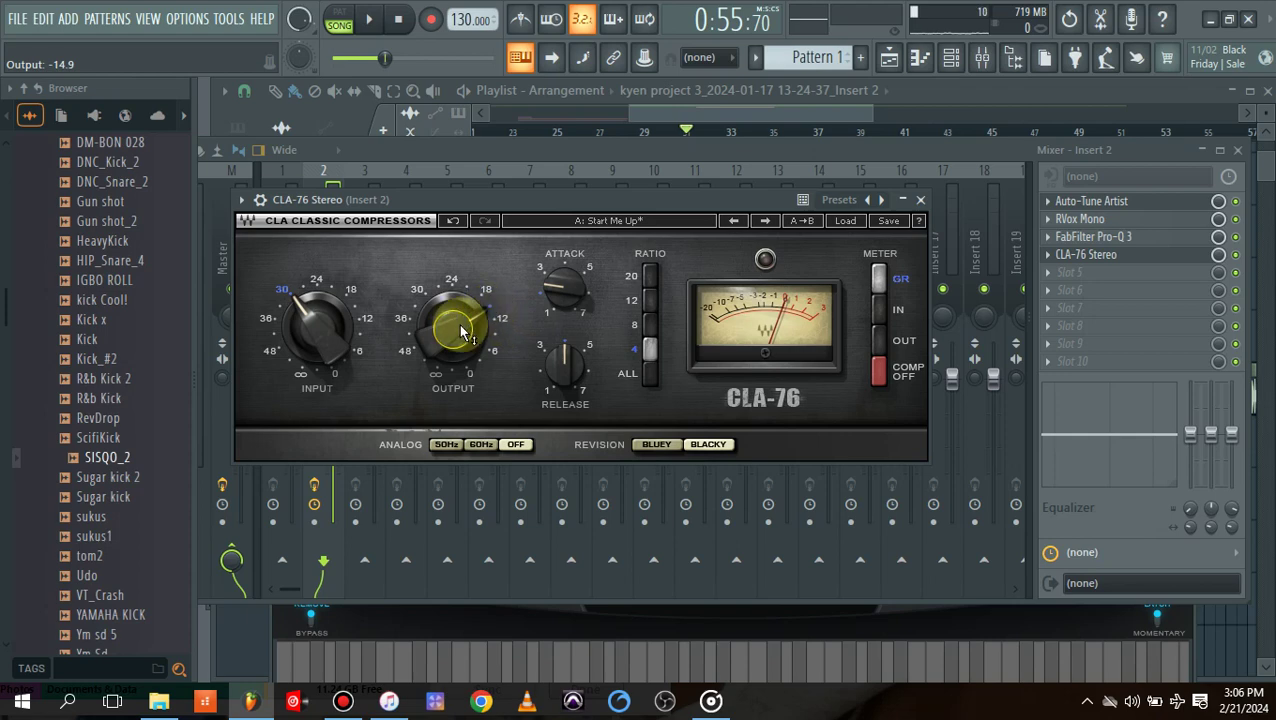
click(335, 336)
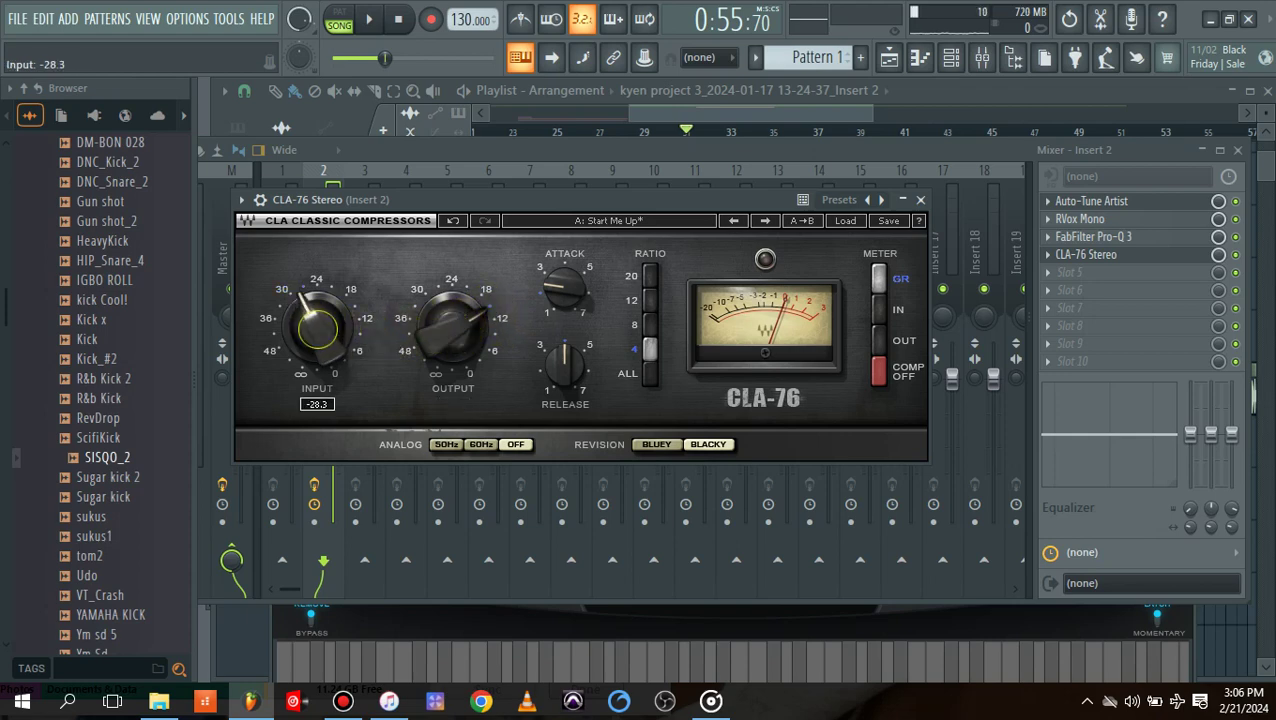
drag(335, 336, 335, 336)
key(space)
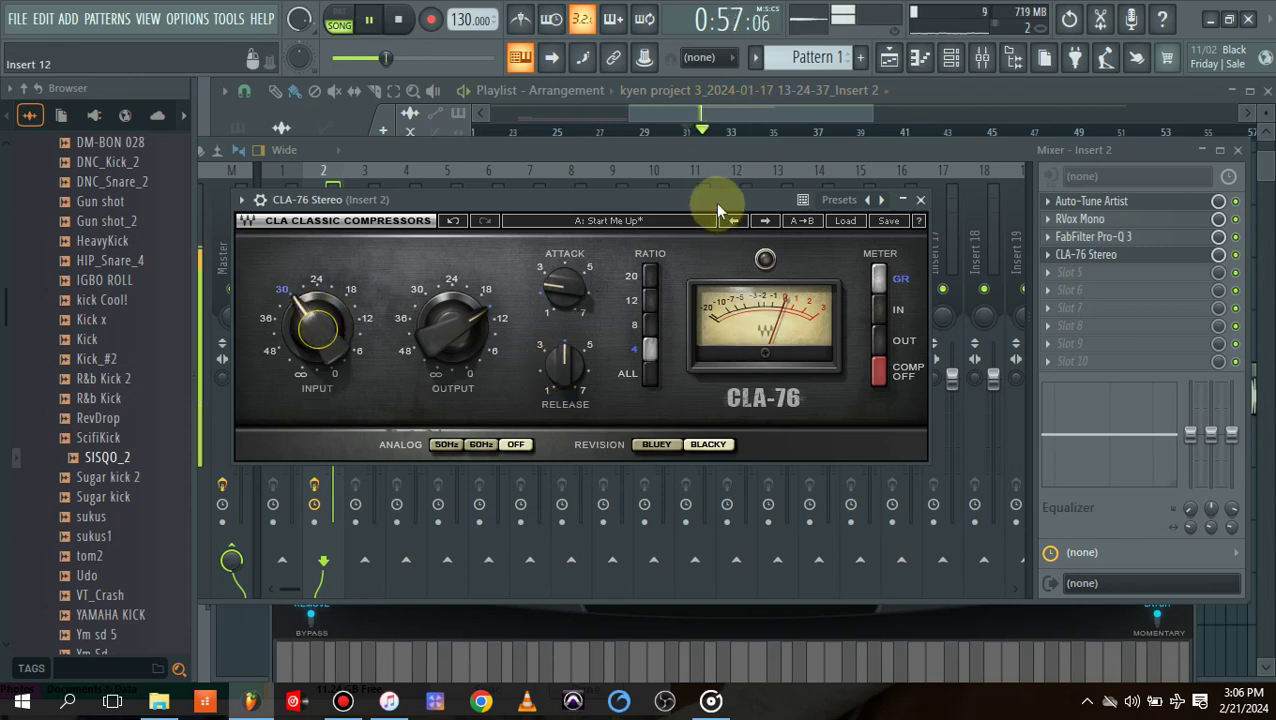
key(space)
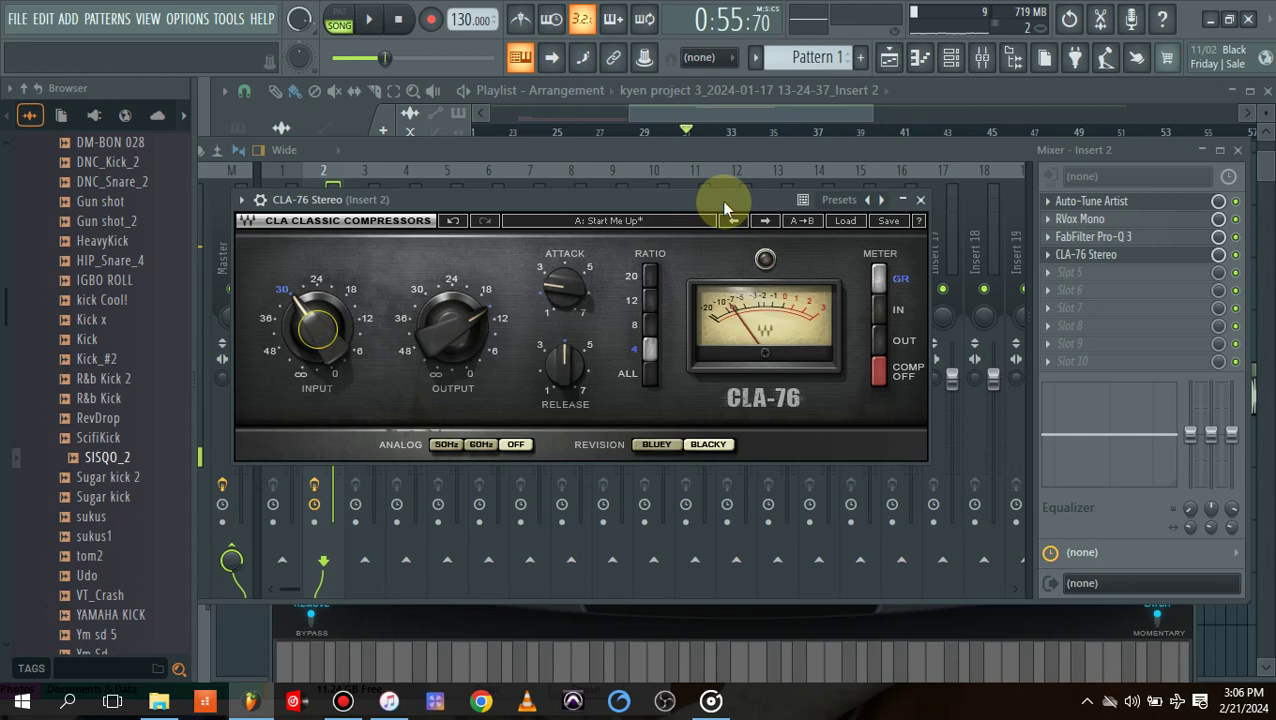
Load CLA-76's Vocal preset from the Blacky group, audition it, and set the release to about 5.
click(846, 220)
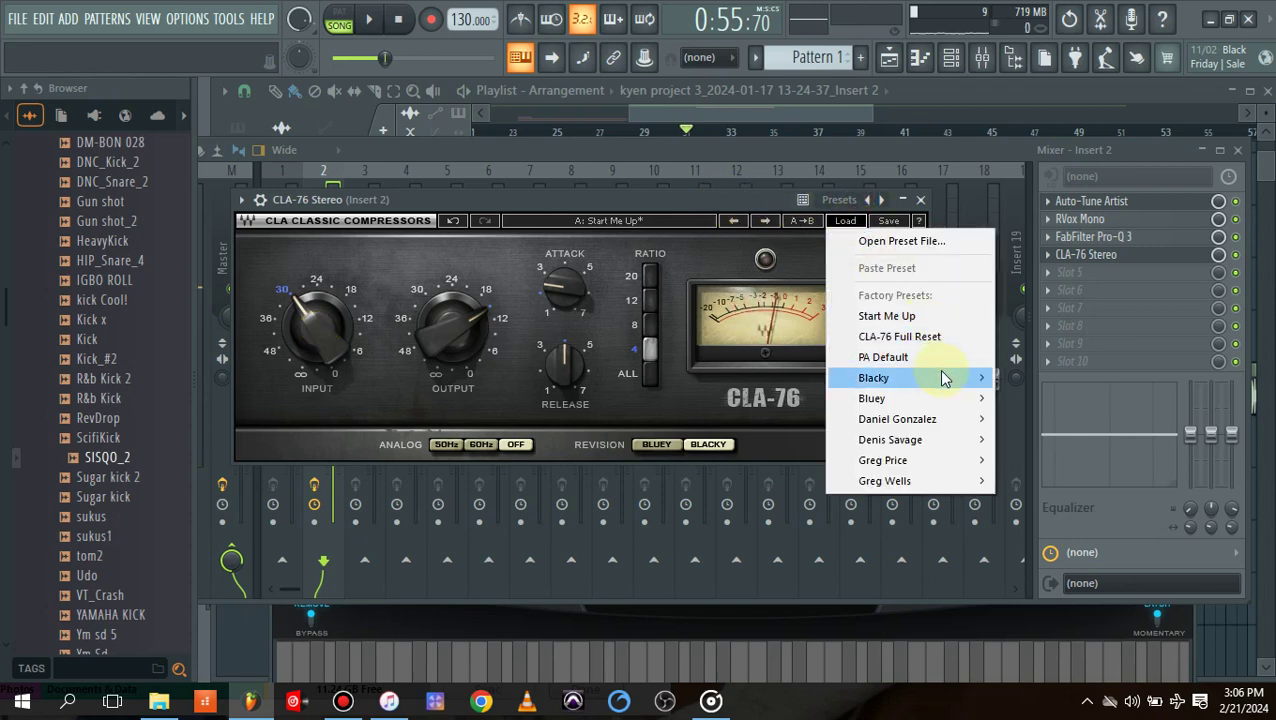
mouse_move(944, 378)
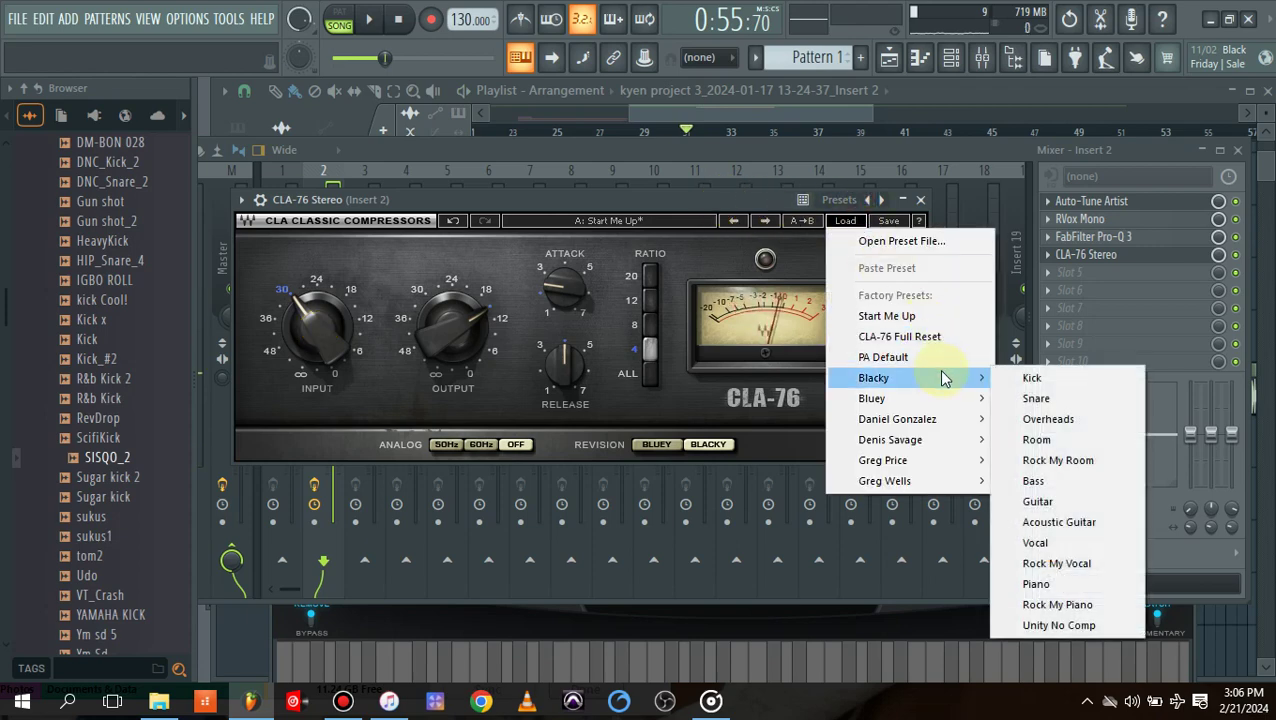
click(1062, 542)
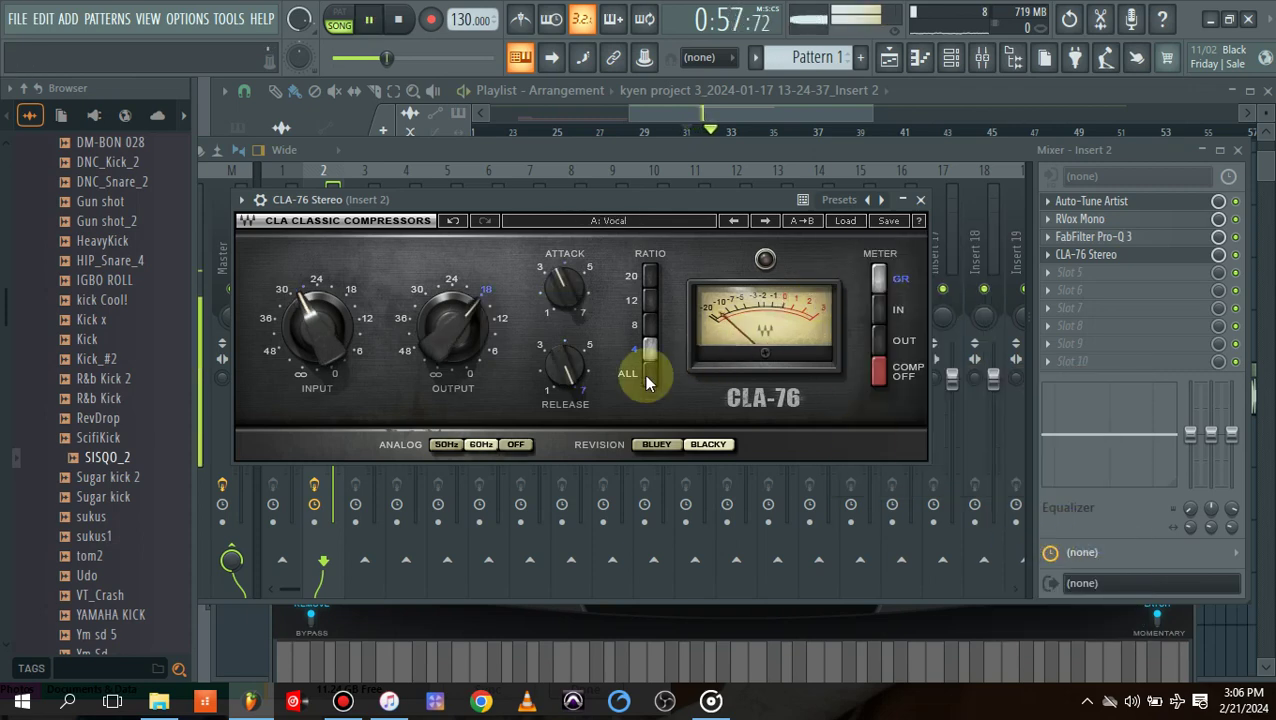
mouse_move(565, 367)
key(space)
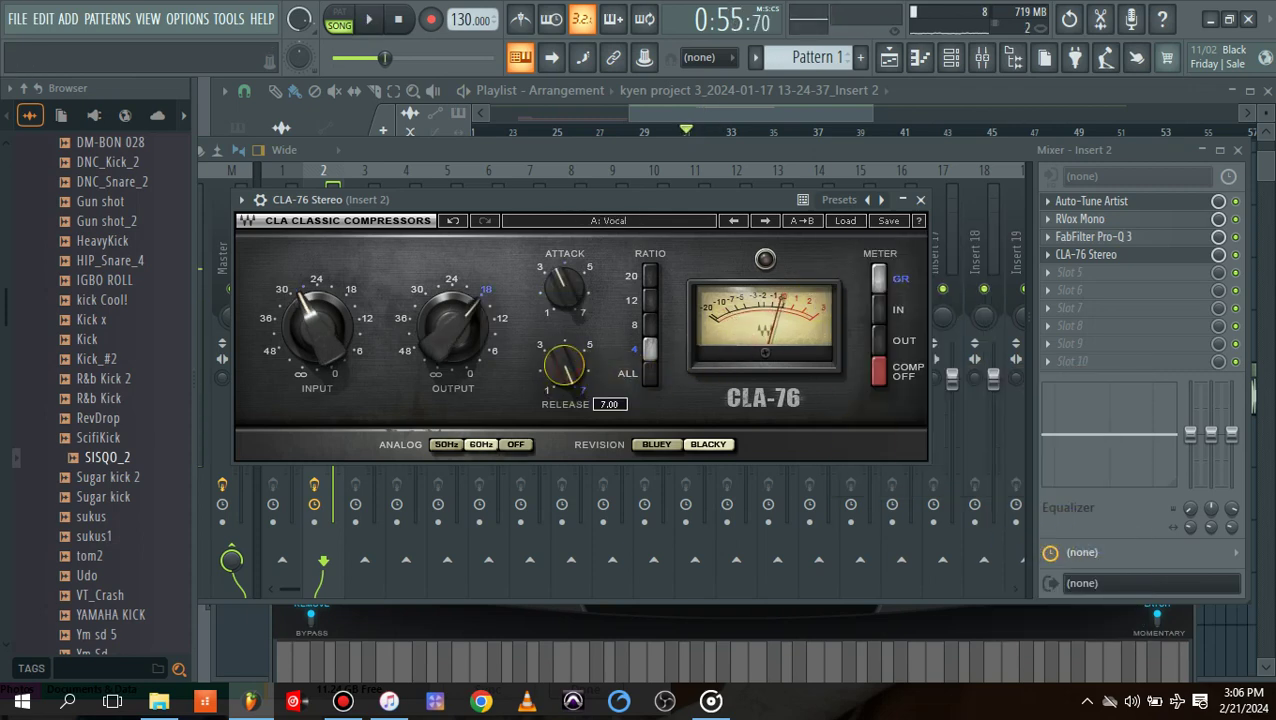
drag(565, 367, 565, 382)
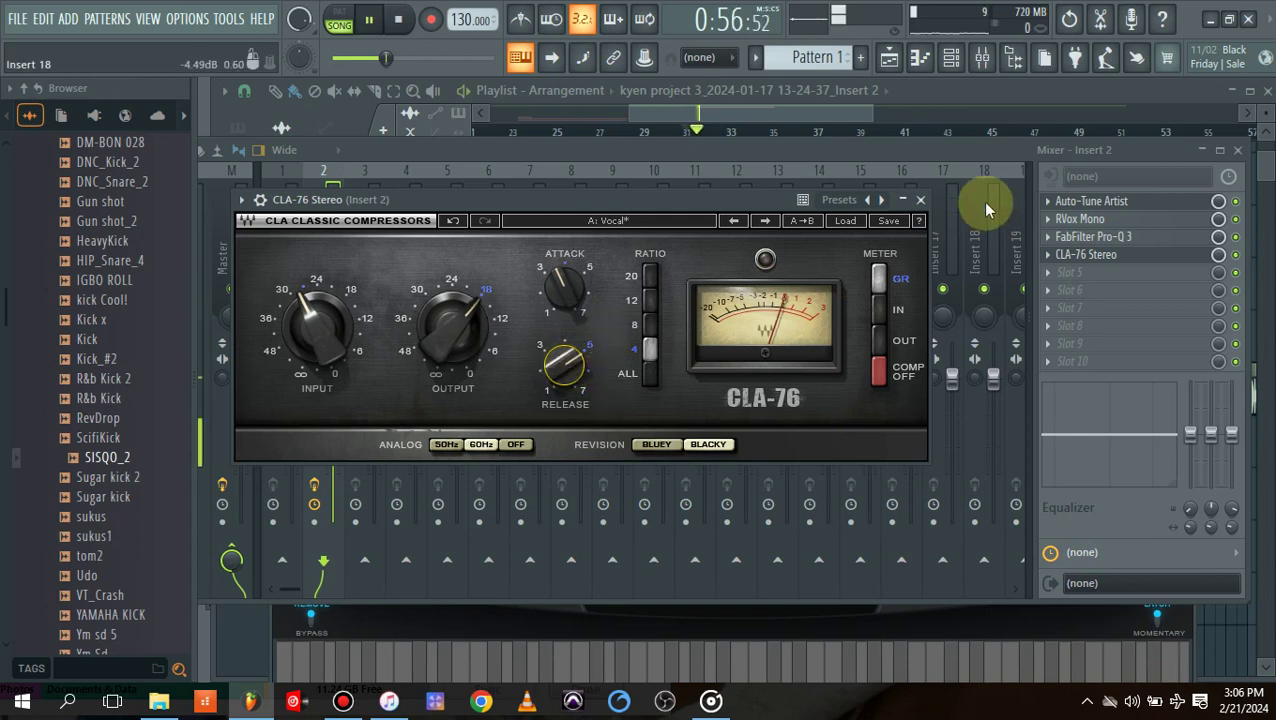
Close the CLA-76 window and audition the compressed vocal on Insert 2.
click(919, 201)
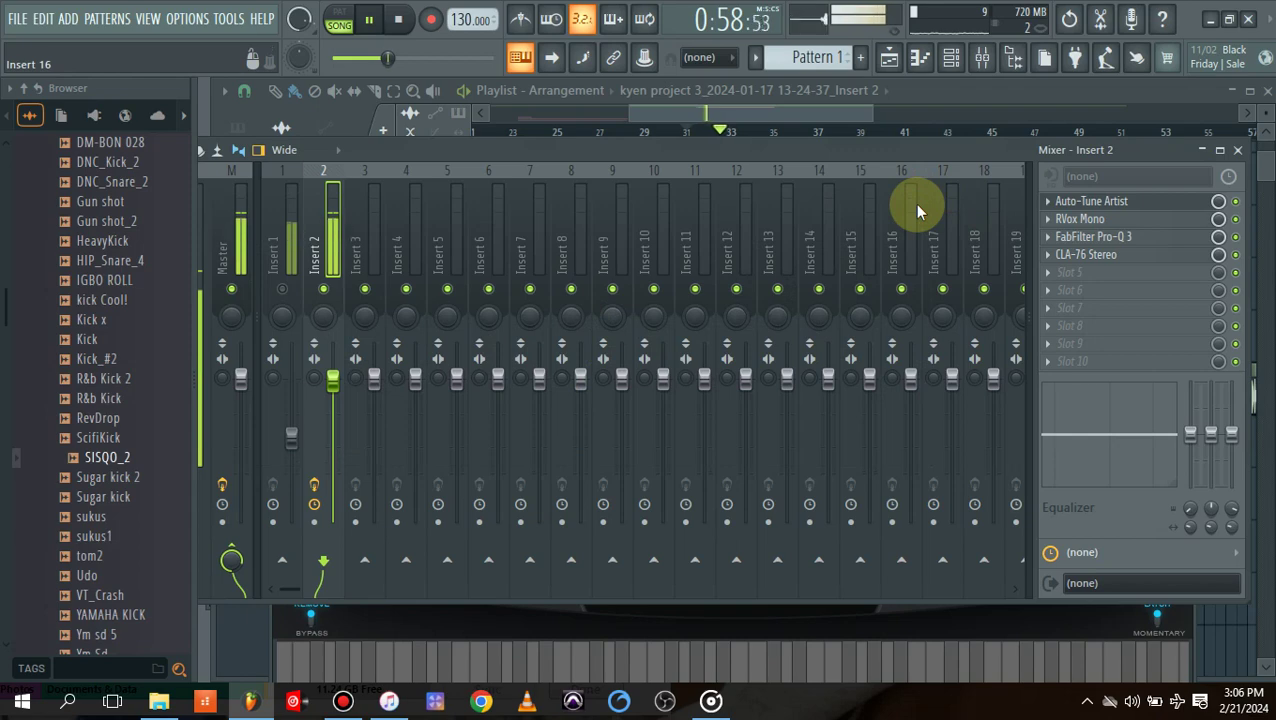
key(space)
key(space)
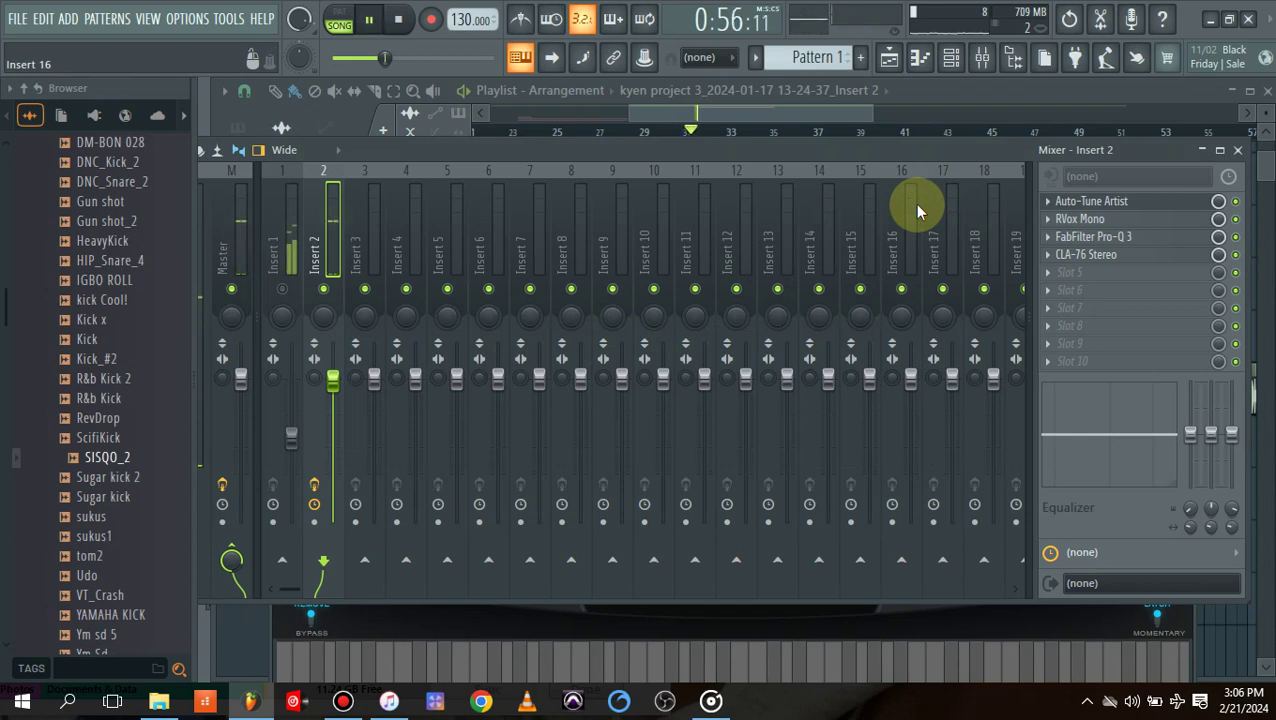
key(space)
click(1220, 257)
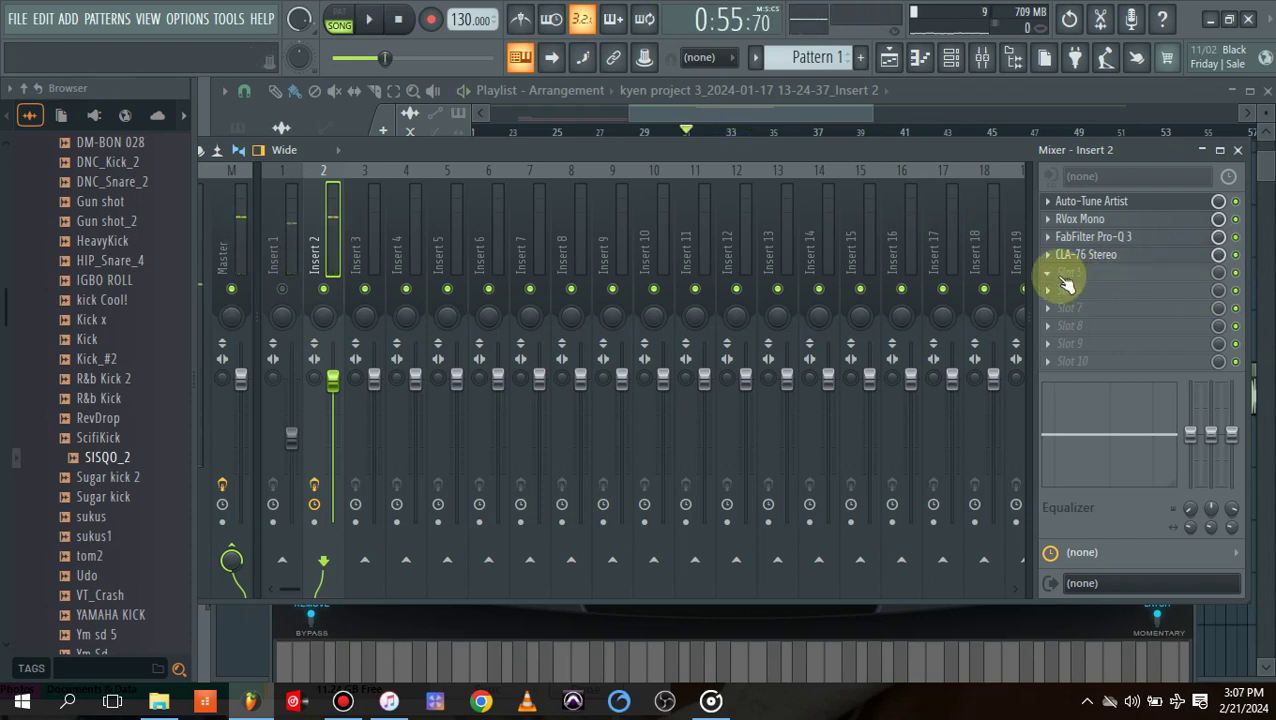
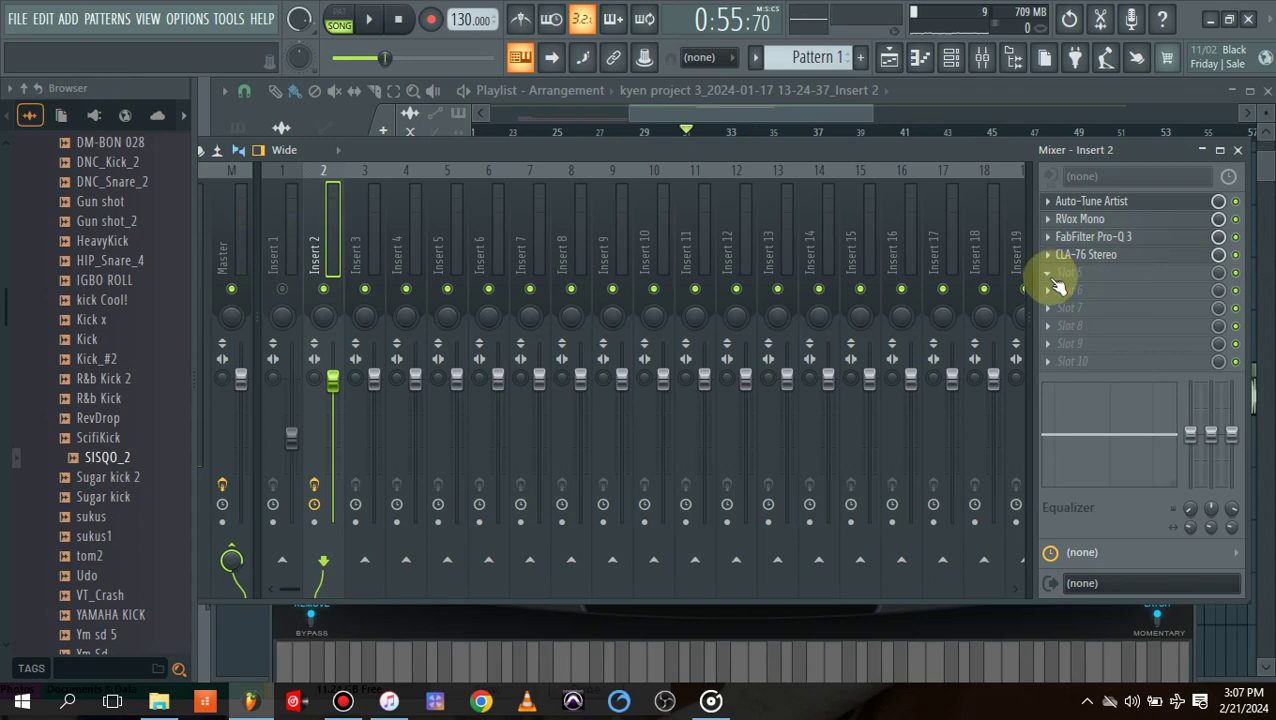
Load Fresh Air into the fifth effect slot of Insert 2 and reposition its window to reach the controls.
mouse_move(1058, 268)
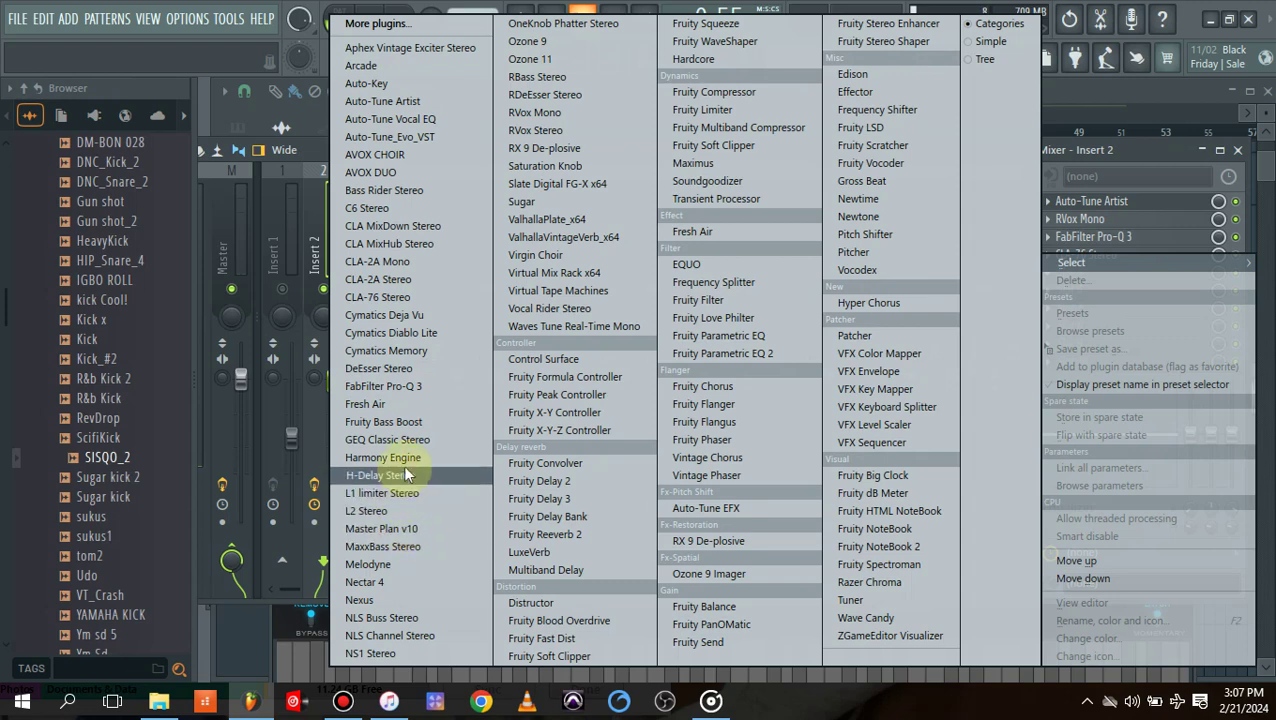
click(375, 405)
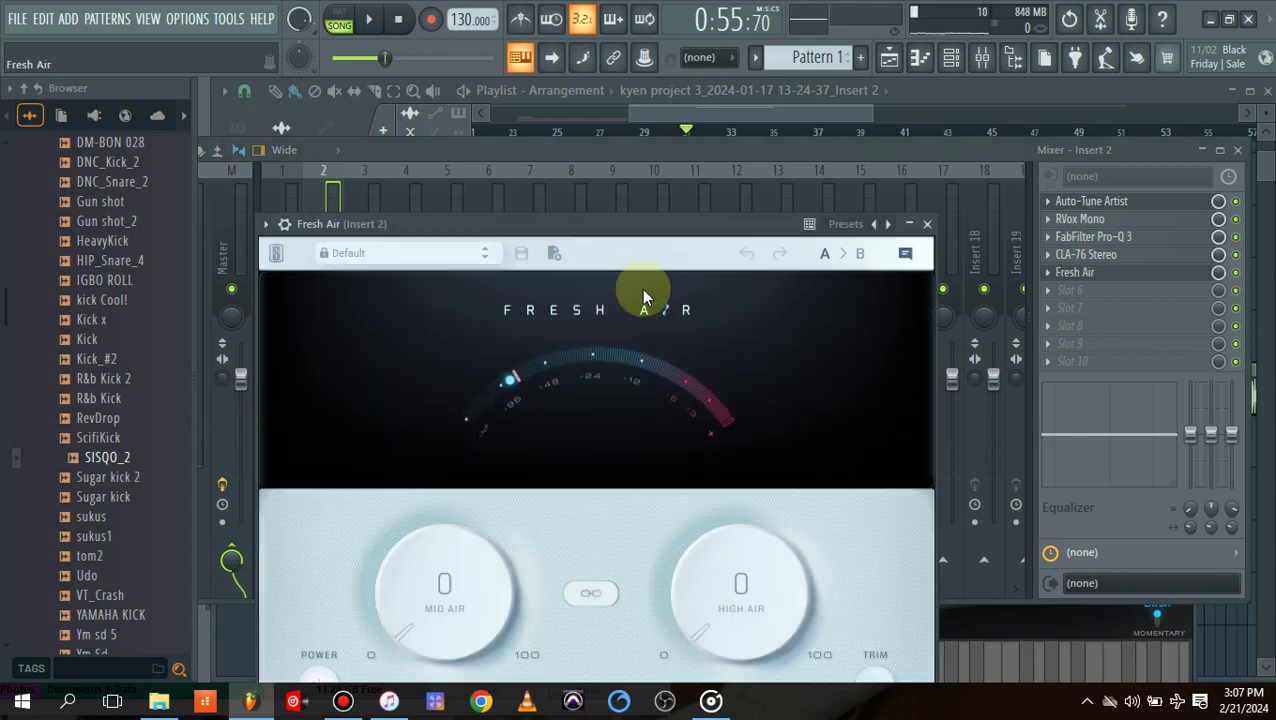
drag(653, 236, 673, 203)
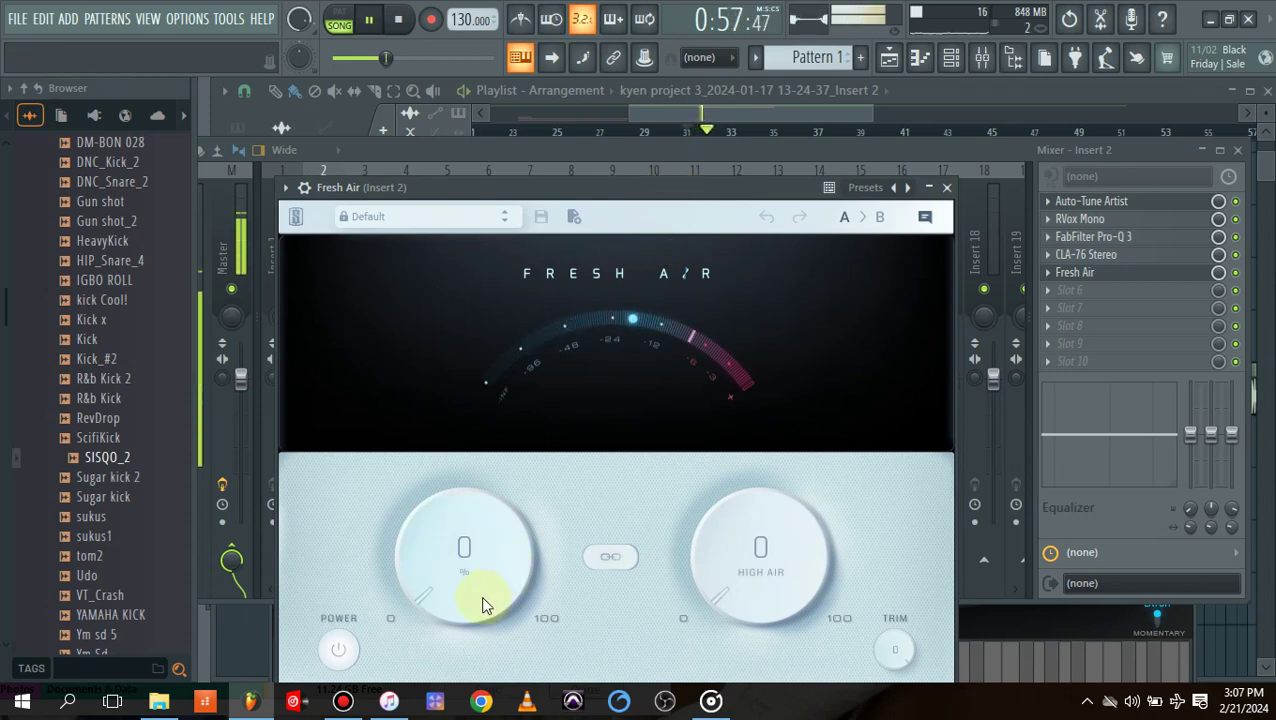
Set Fresh Air's Mid Air to 24 and High Air to 20 during playback, and close its window.
drag(475, 595, 447, 486)
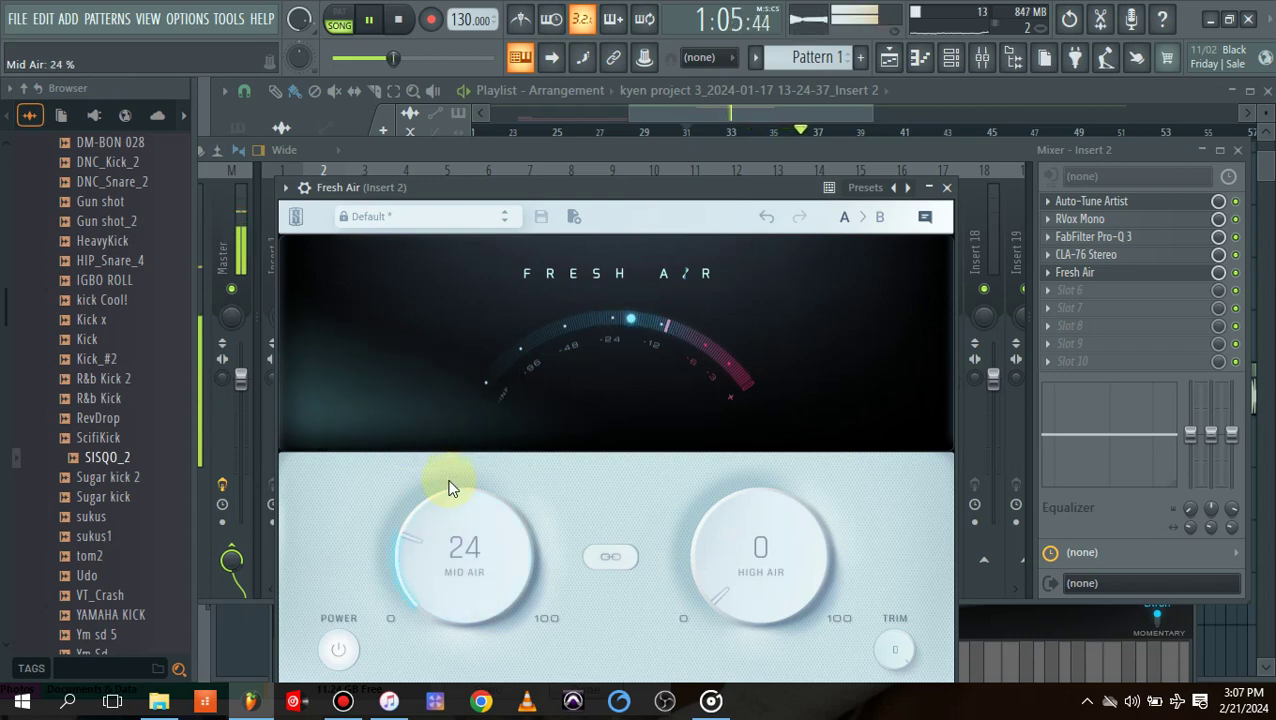
drag(738, 581, 742, 509)
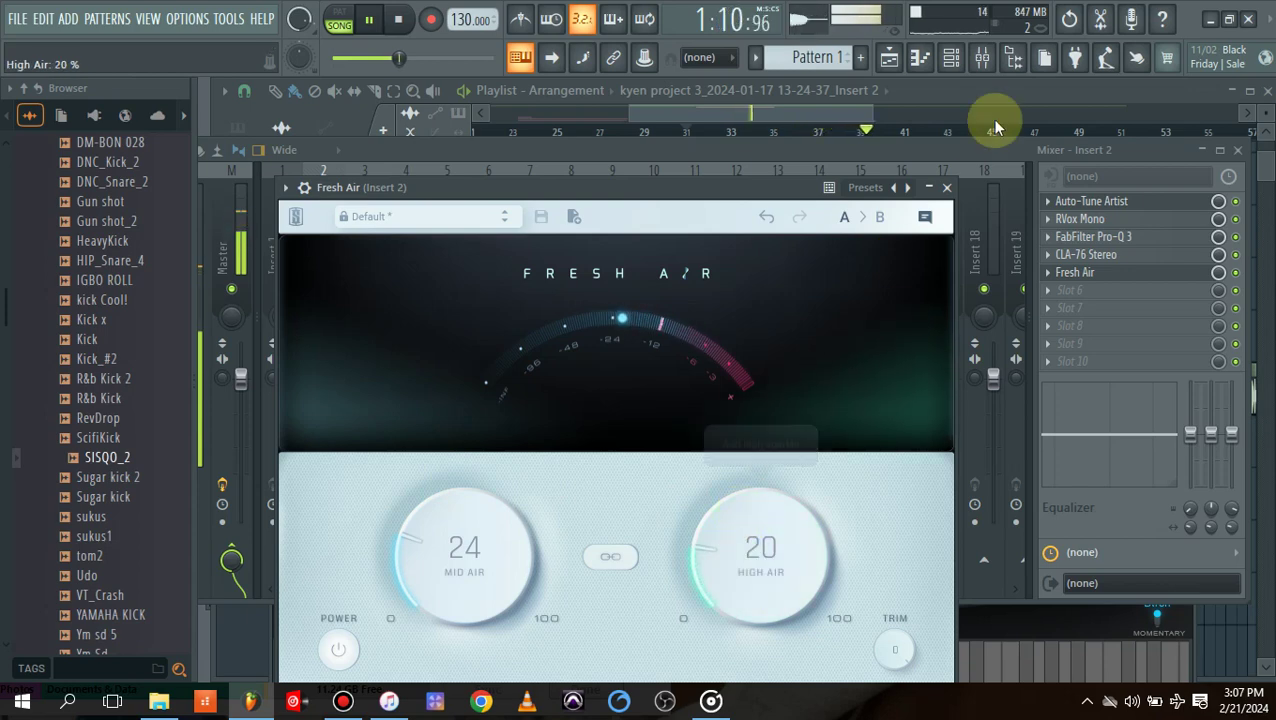
click(948, 187)
key(space)
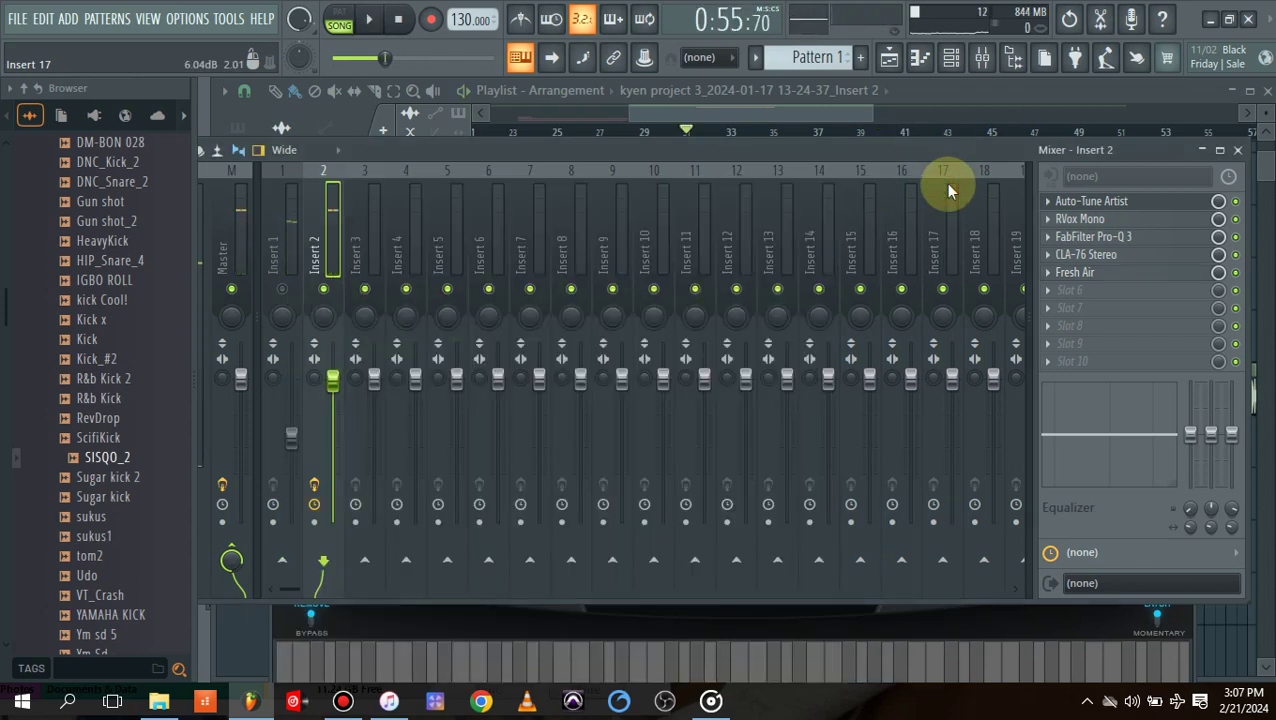
Load NS1 Stereo into the sixth effect slot of Insert 2 and raise its noise suppression to 49.6 during playback.
click(1048, 289)
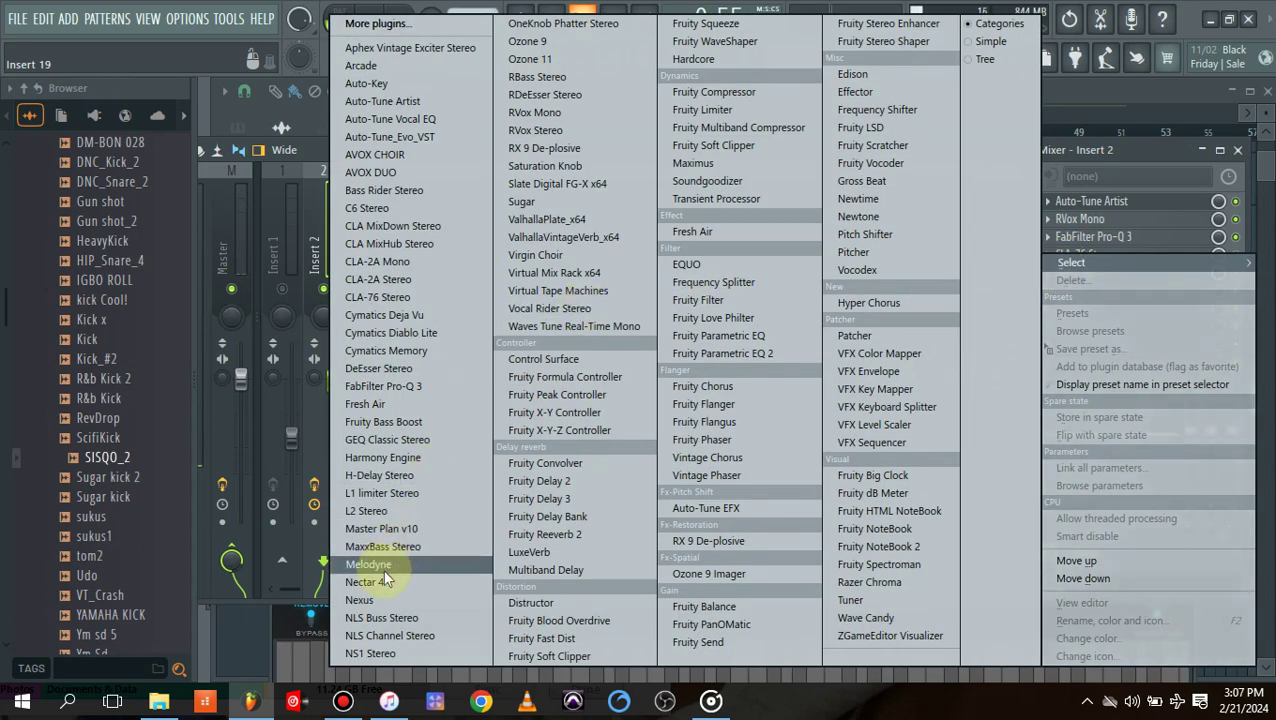
click(384, 655)
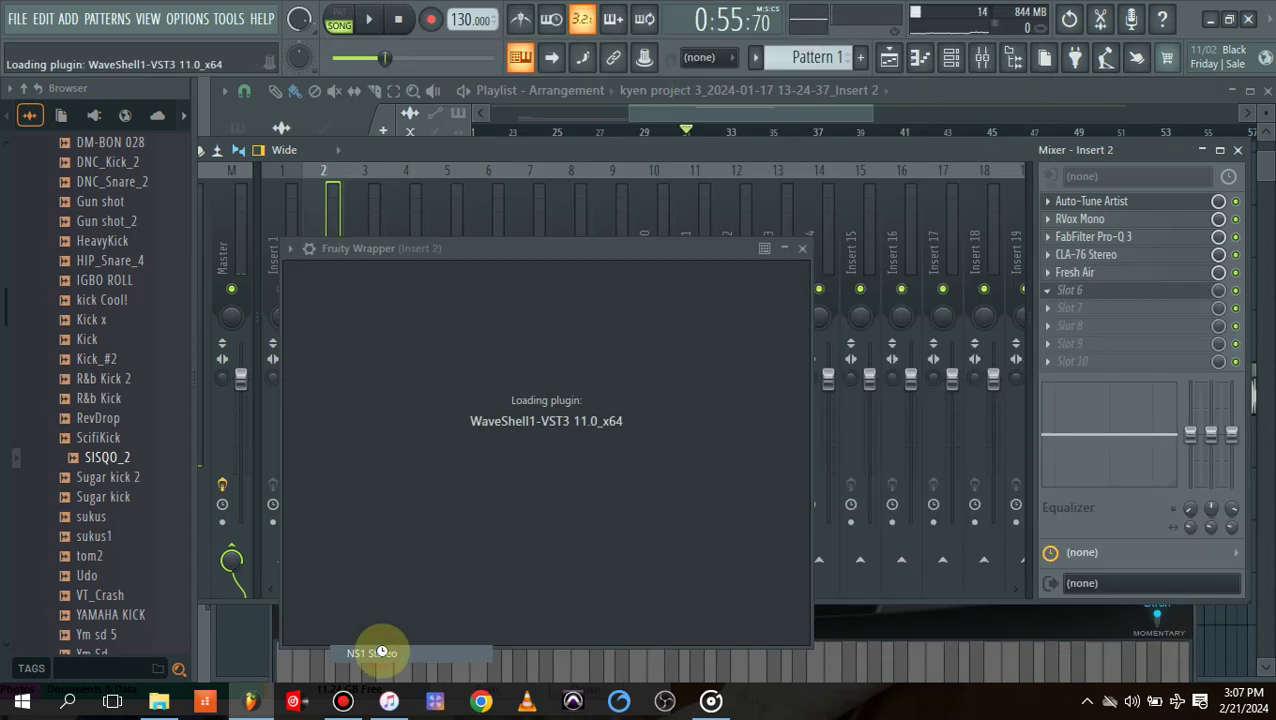
key(space)
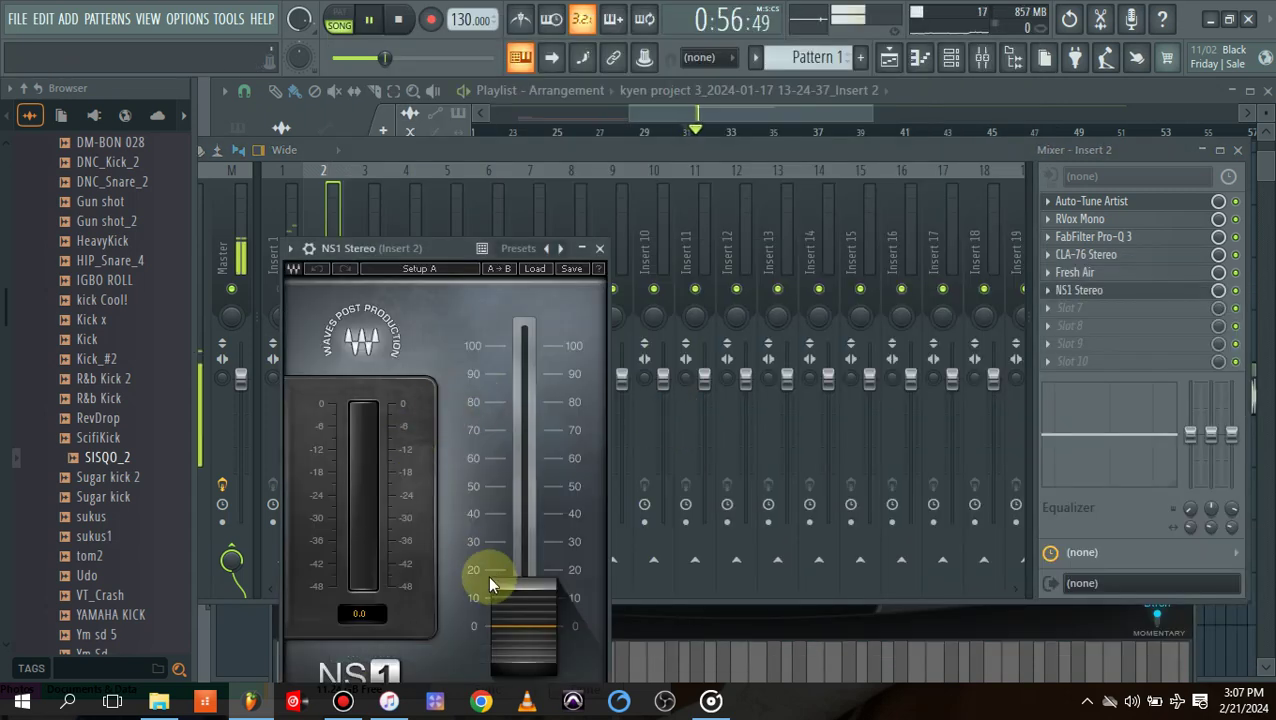
click(510, 605)
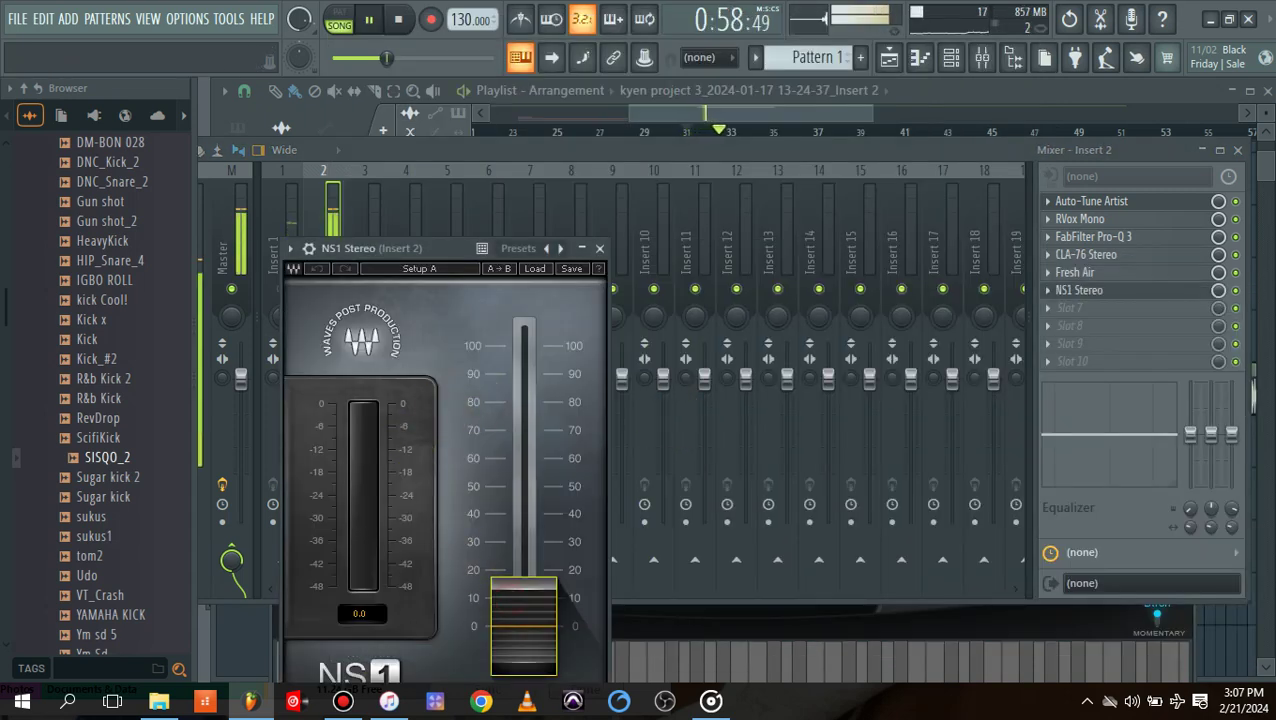
drag(510, 605, 510, 602)
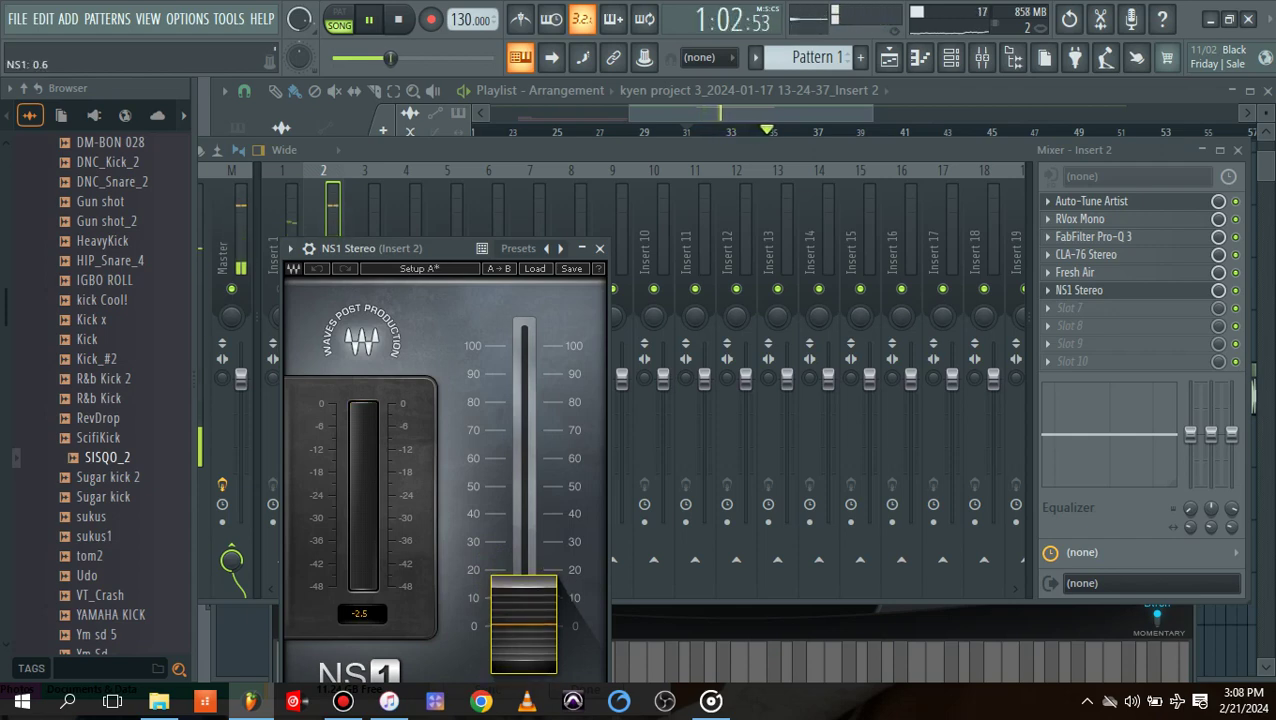
drag(510, 602, 510, 466)
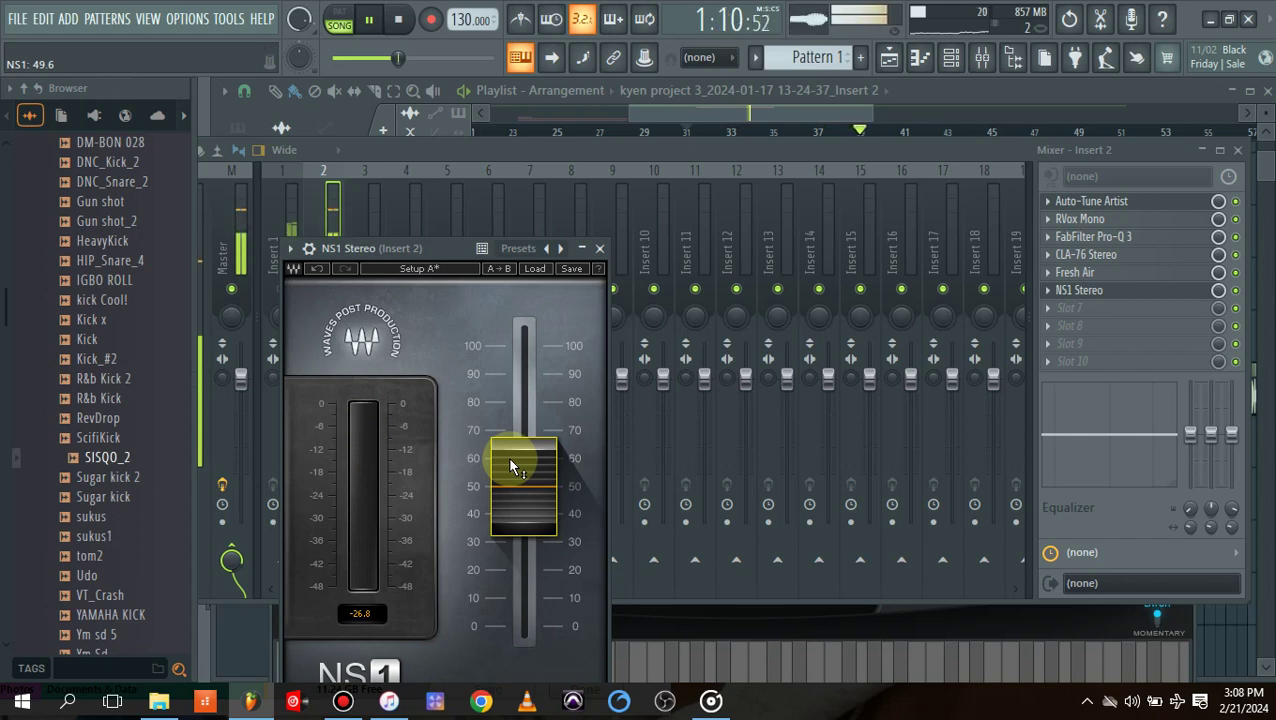
key(space)
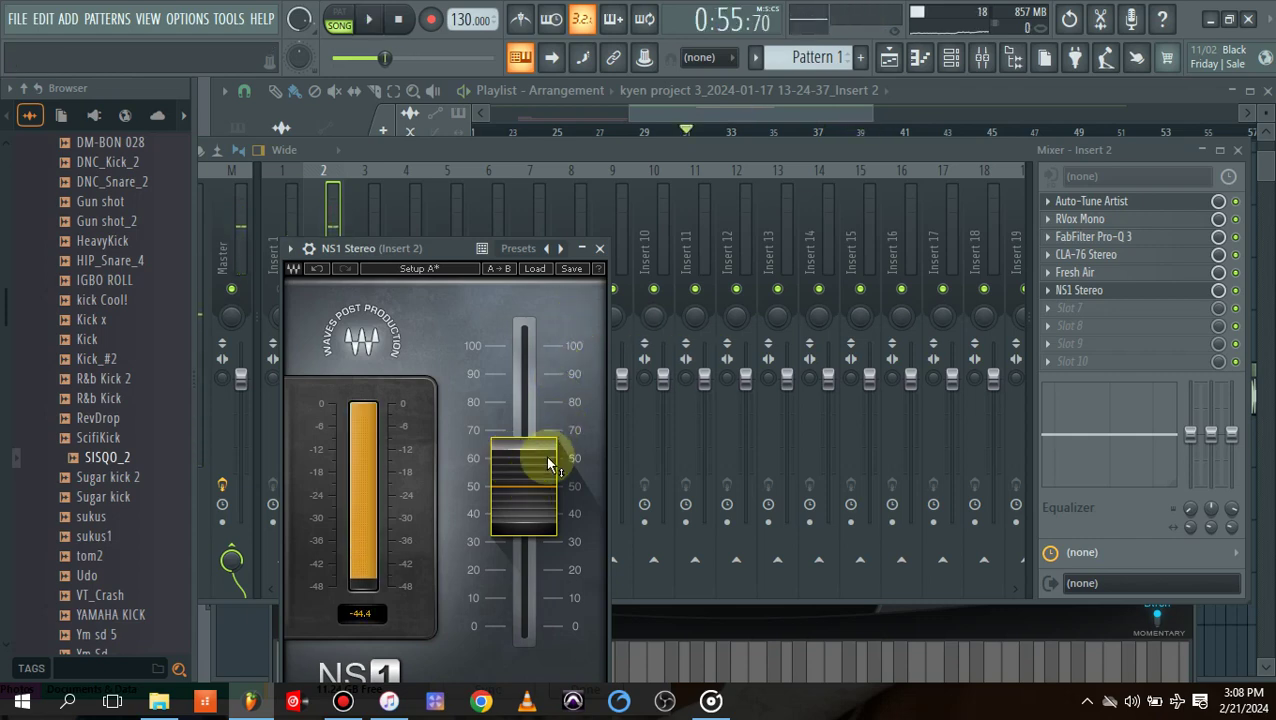
click(836, 153)
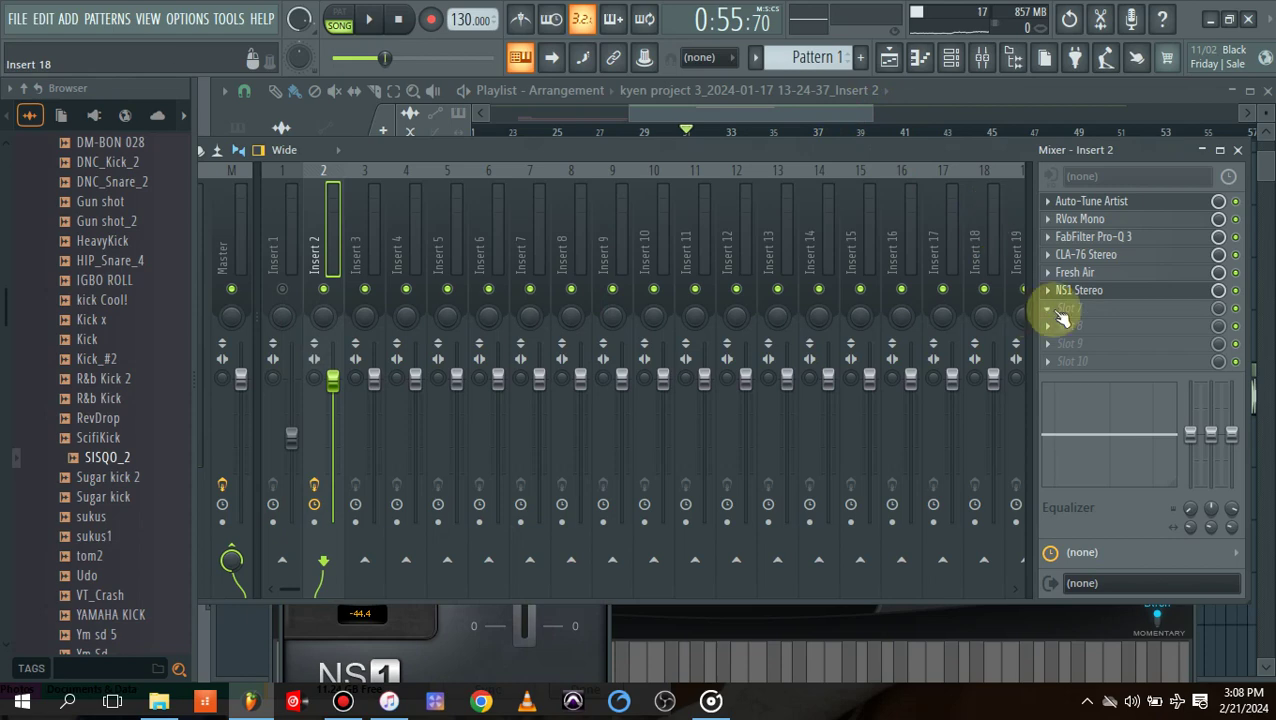
Load DeEsser Stereo into the seventh effect slot of Insert 2 and set its threshold to -30.7 during playback.
click(1060, 316)
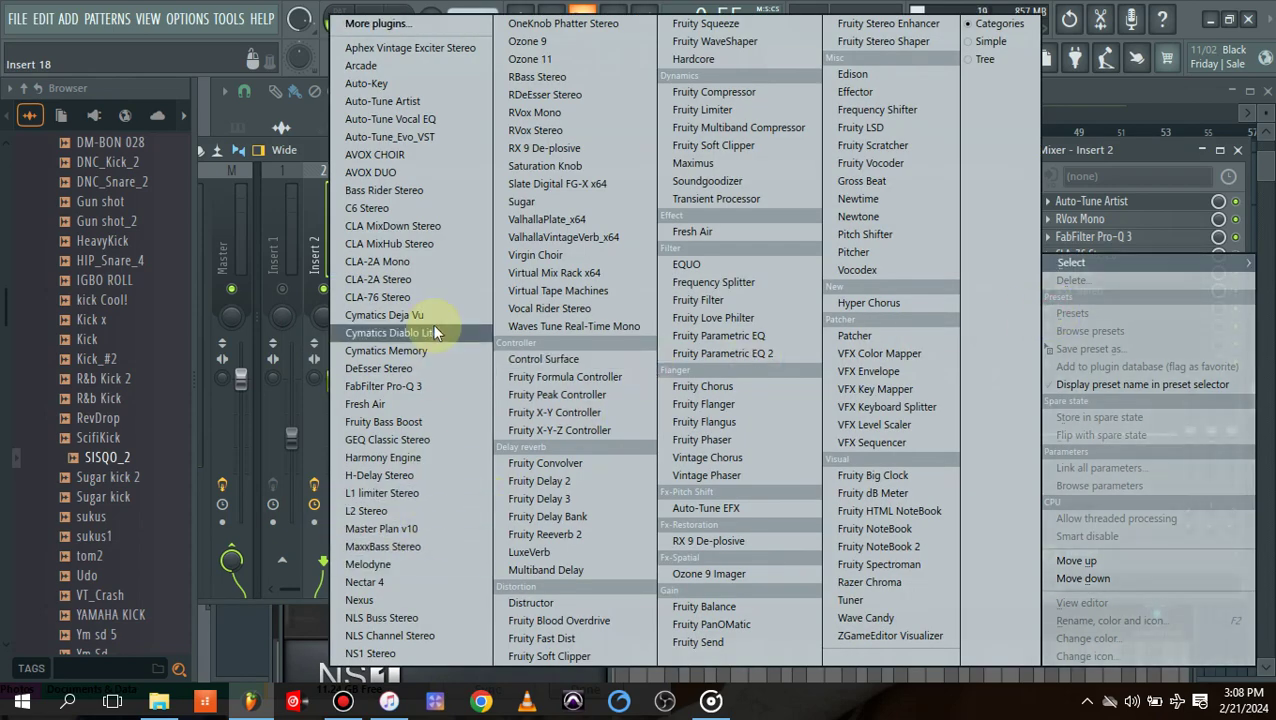
click(390, 370)
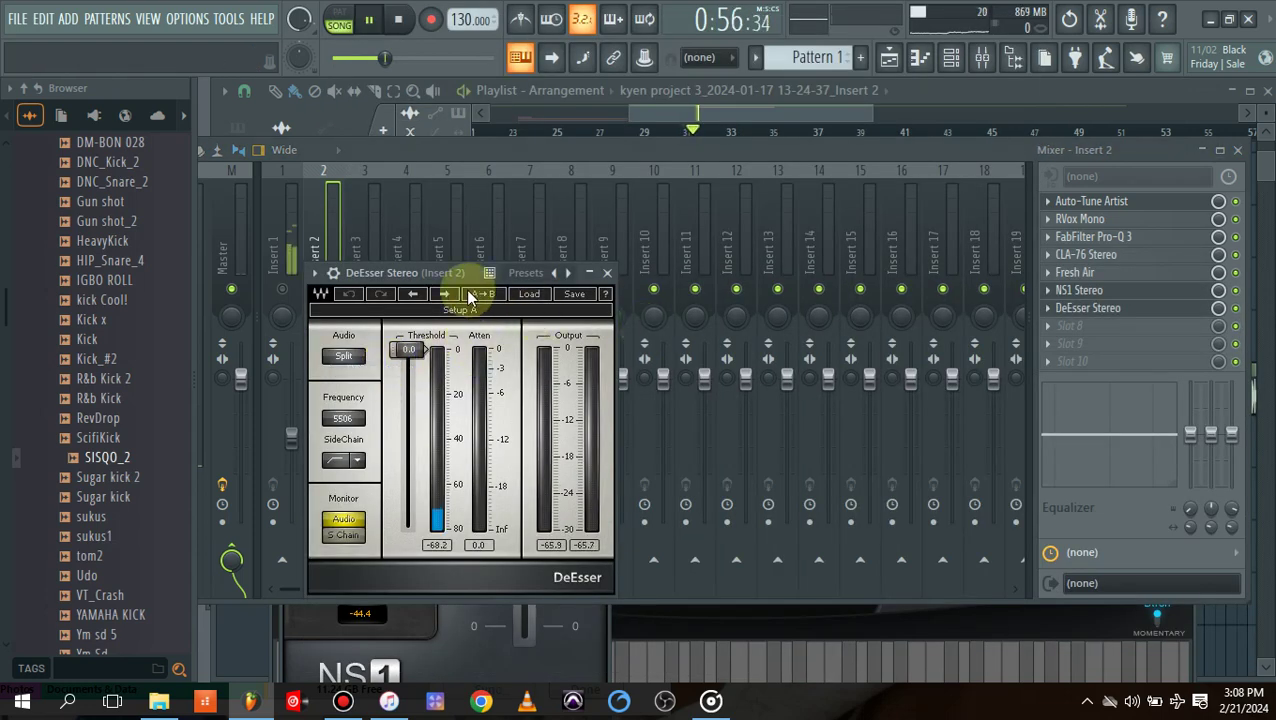
drag(408, 349, 408, 417)
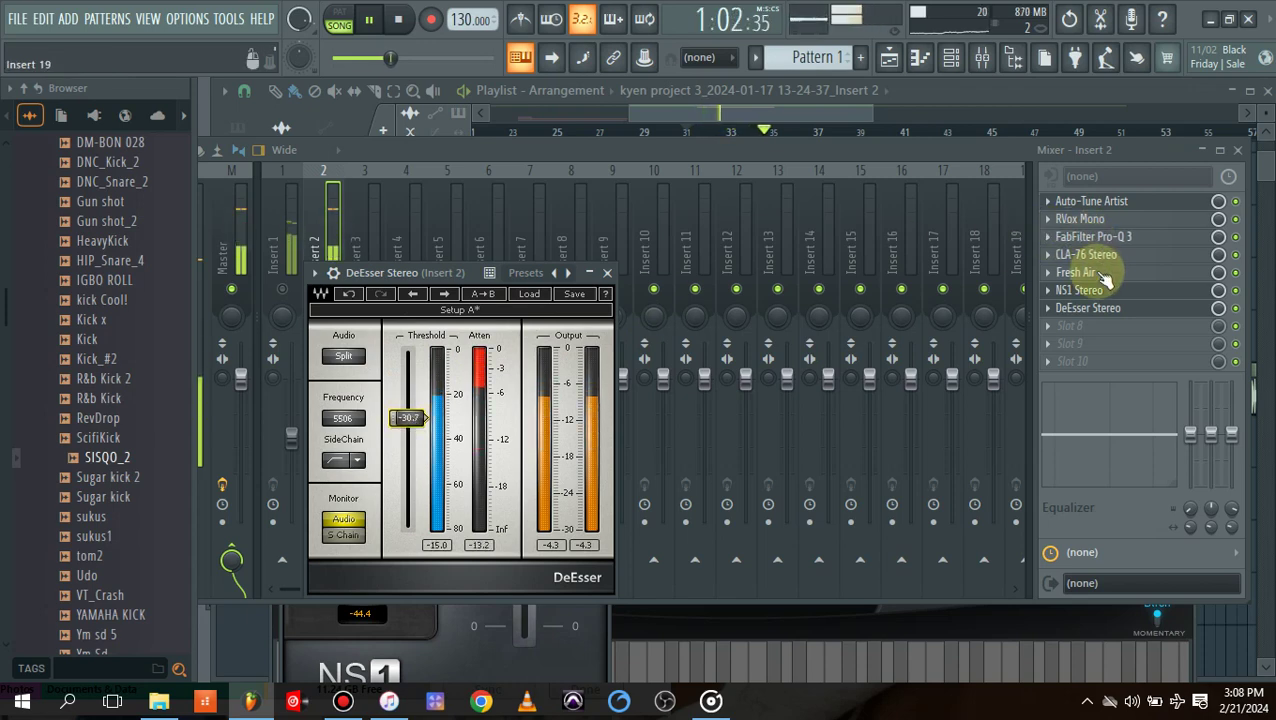
key(space)
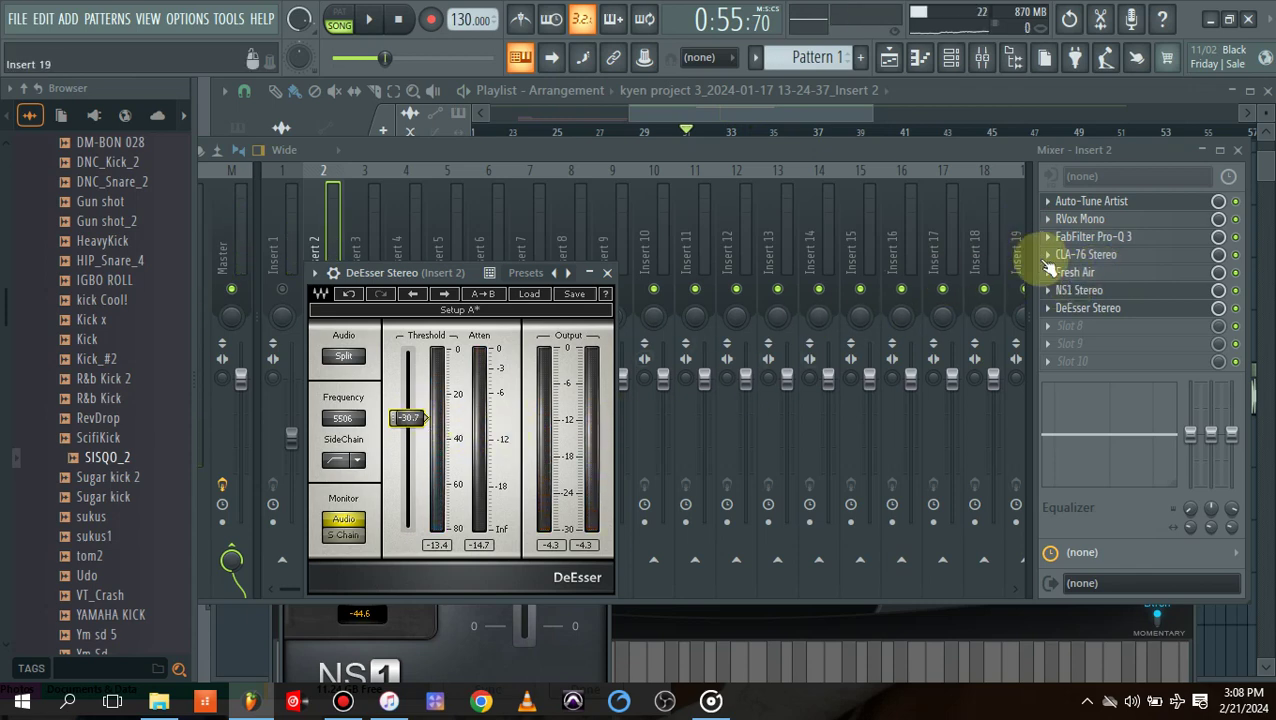
Raise Fresh Air's Mid Air to 33% on Insert 2, close its window, and audition the vocal.
click(1077, 275)
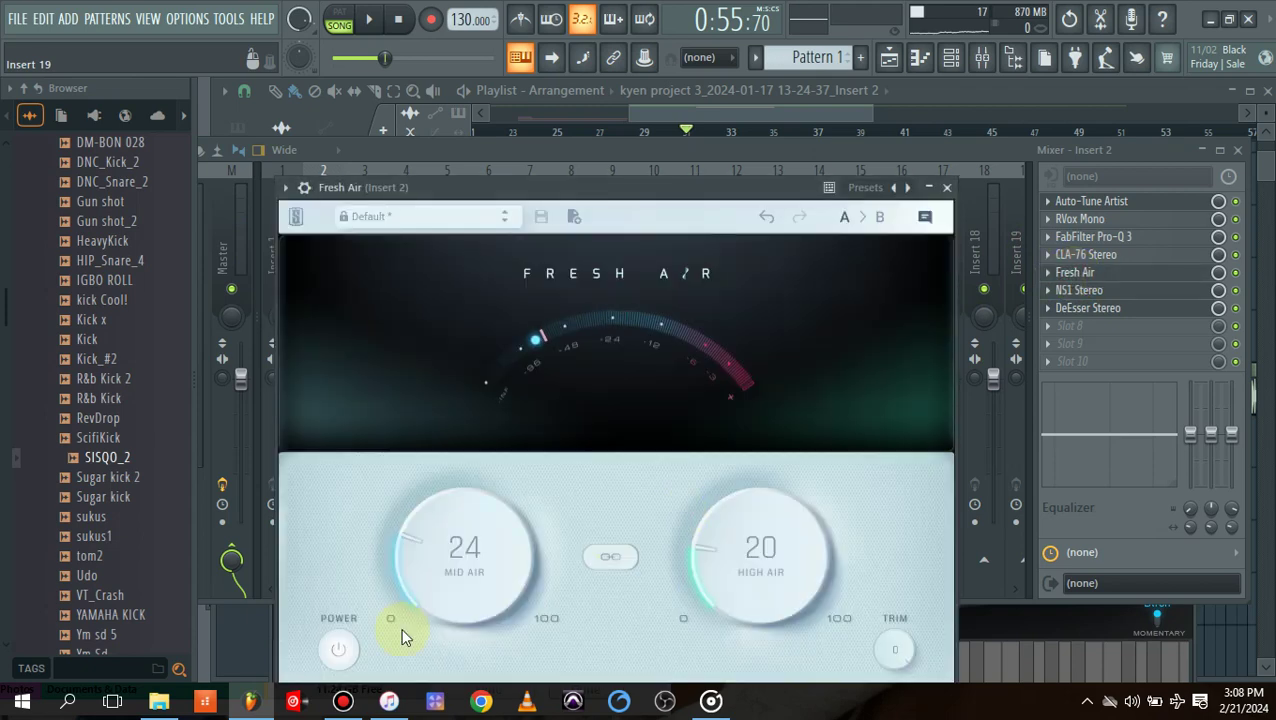
scroll(436, 578, up, 1)
drag(437, 565, 444, 558)
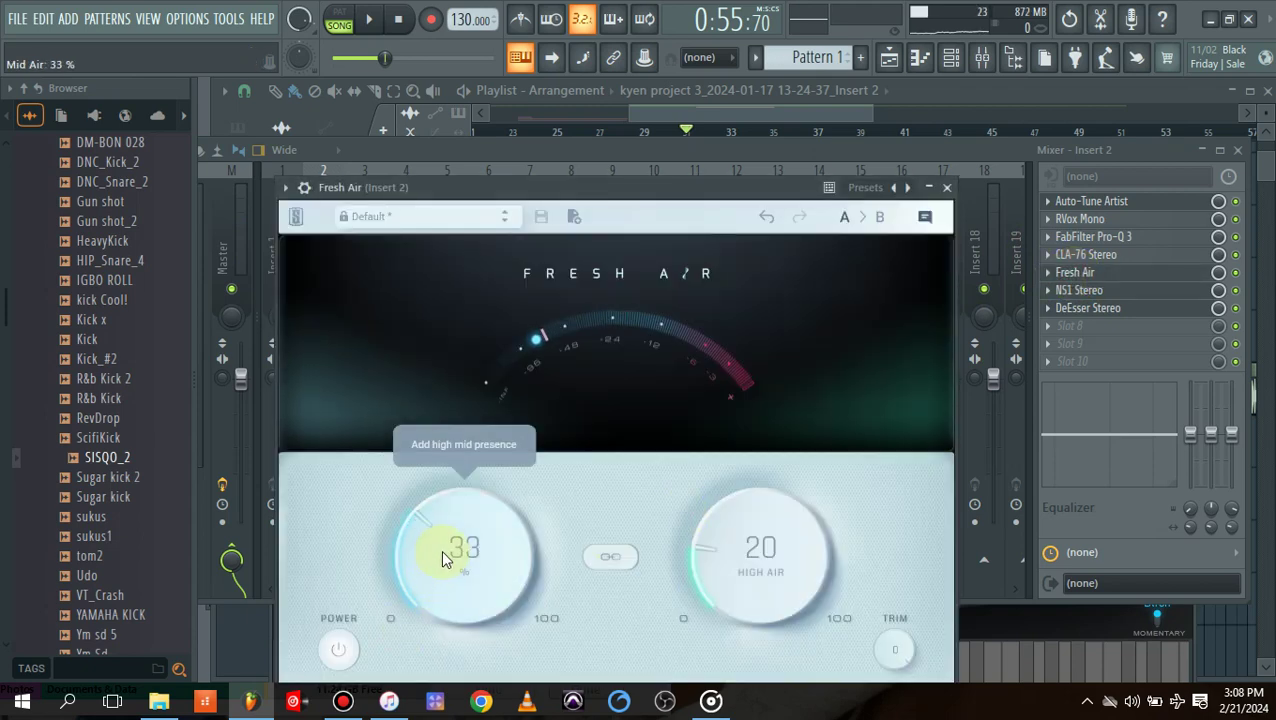
click(948, 188)
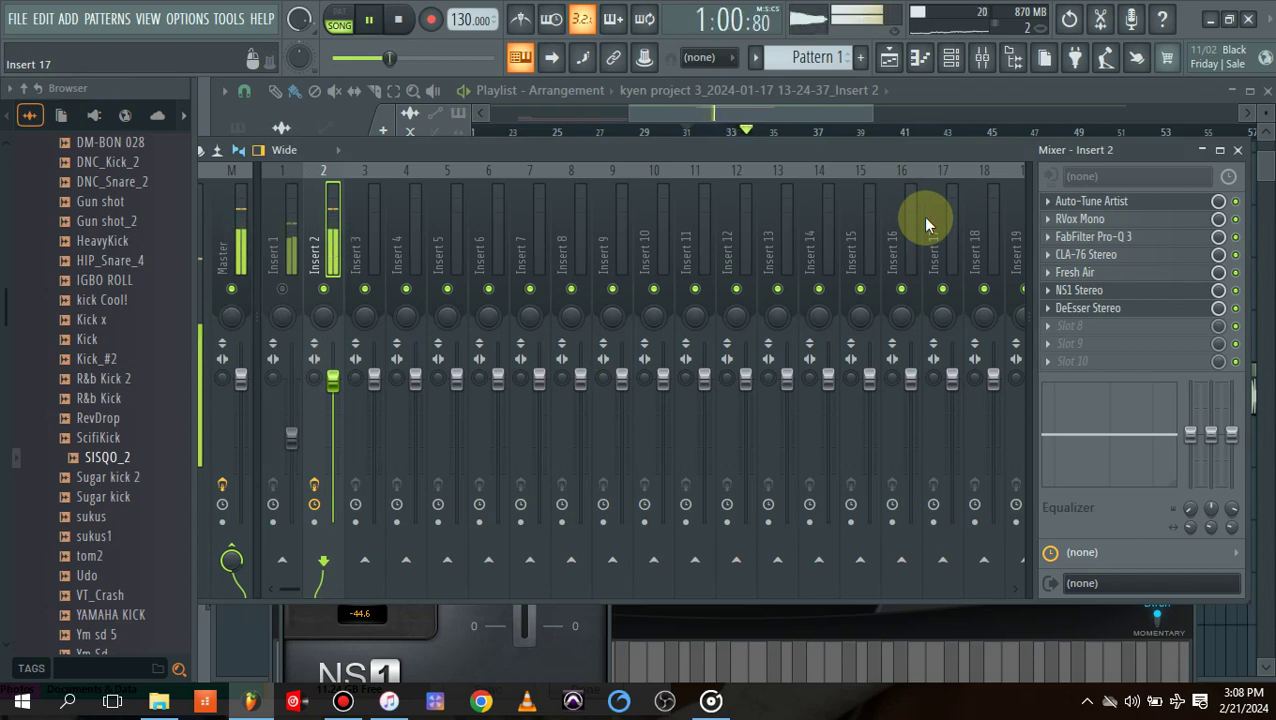
key(space)
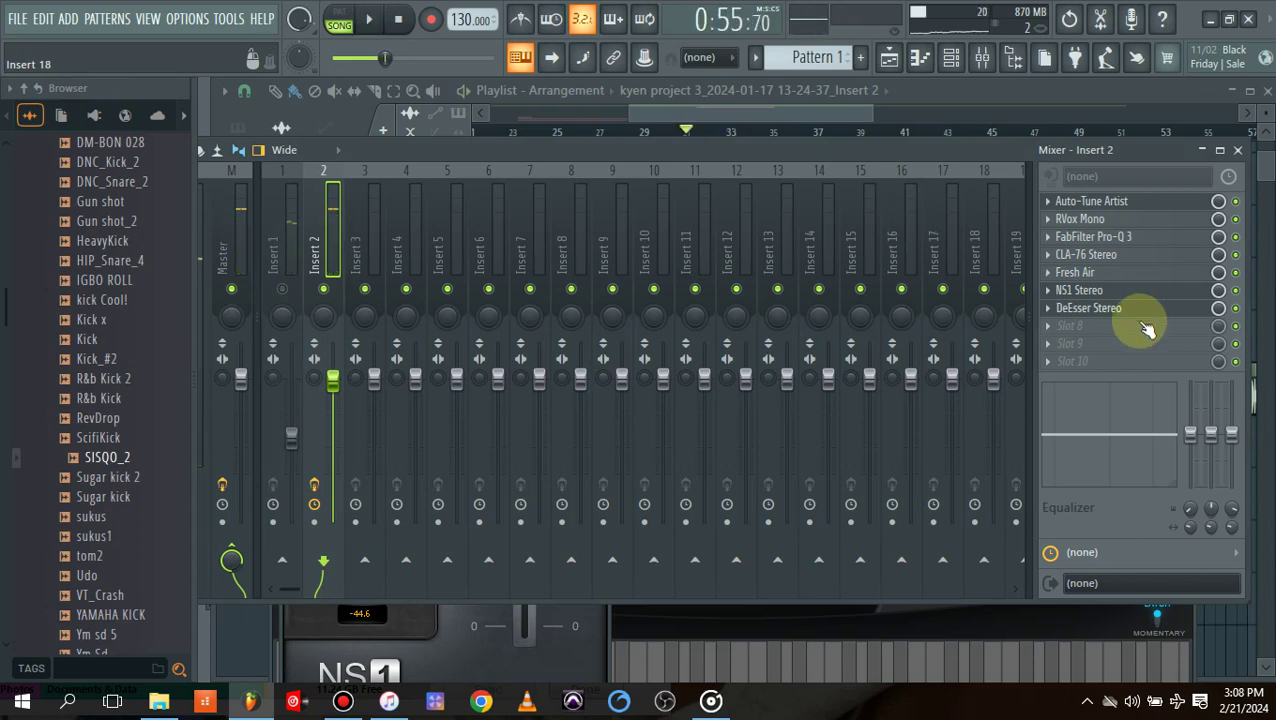
Load L1 limiter Stereo into the eighth effect slot of Insert 2, setting threshold to -6.1 dB and out ceiling to -6.6 dB.
click(1053, 328)
right_click(1053, 330)
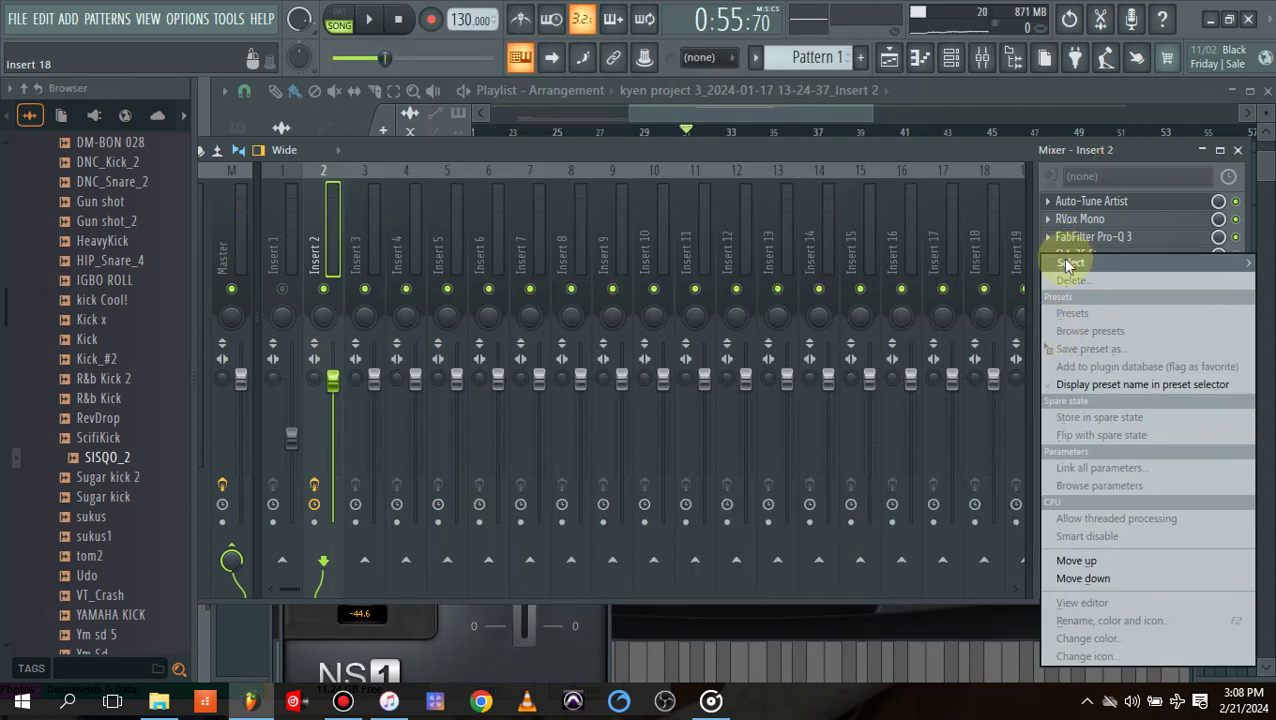
mouse_move(1065, 262)
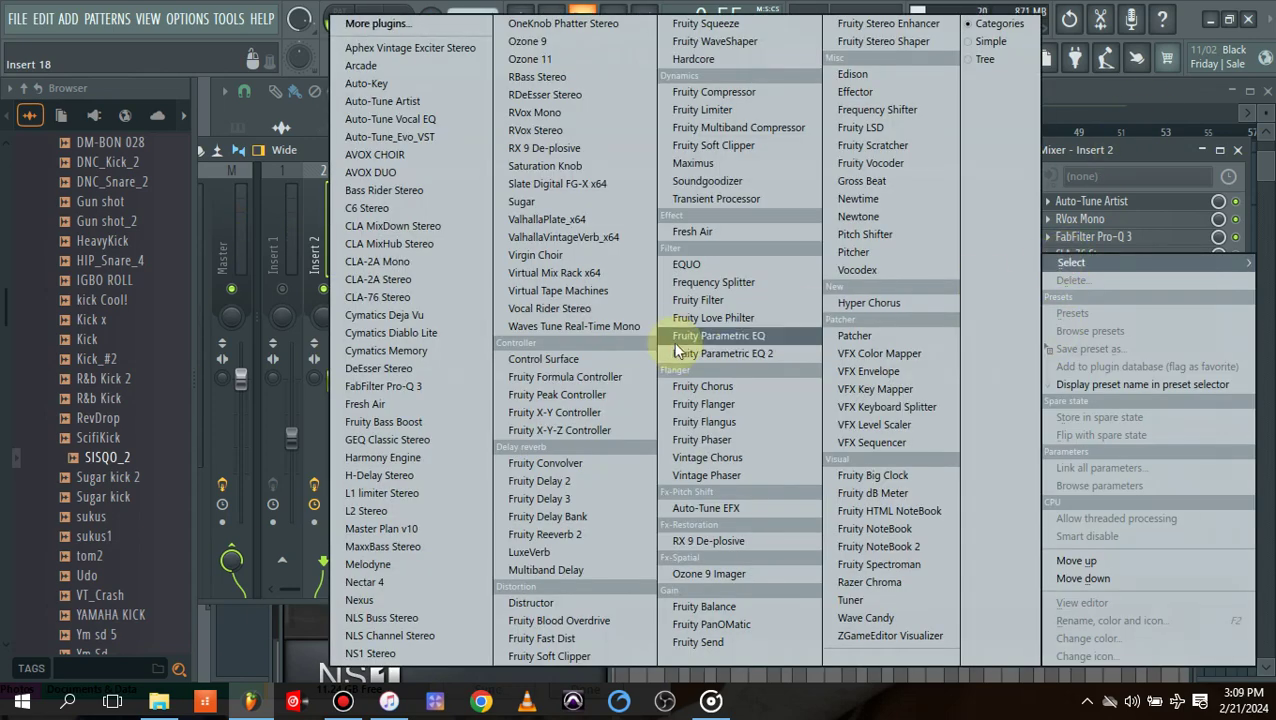
click(387, 494)
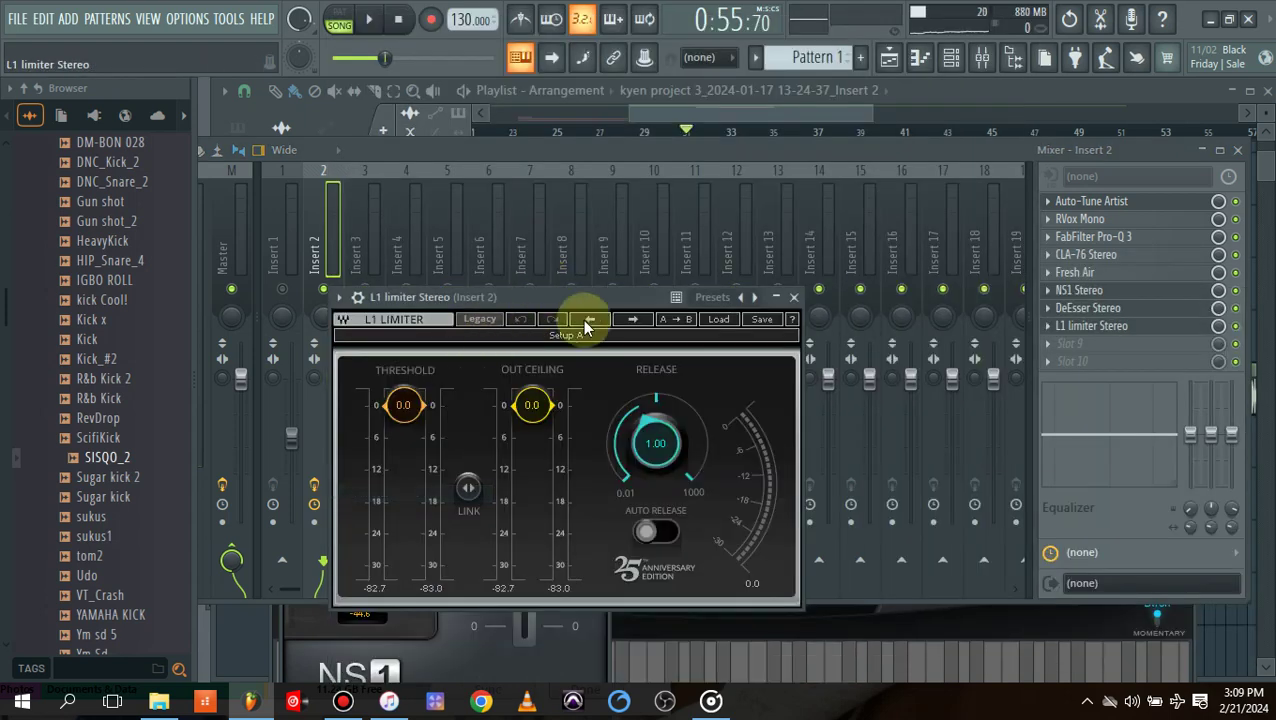
drag(404, 404, 404, 431)
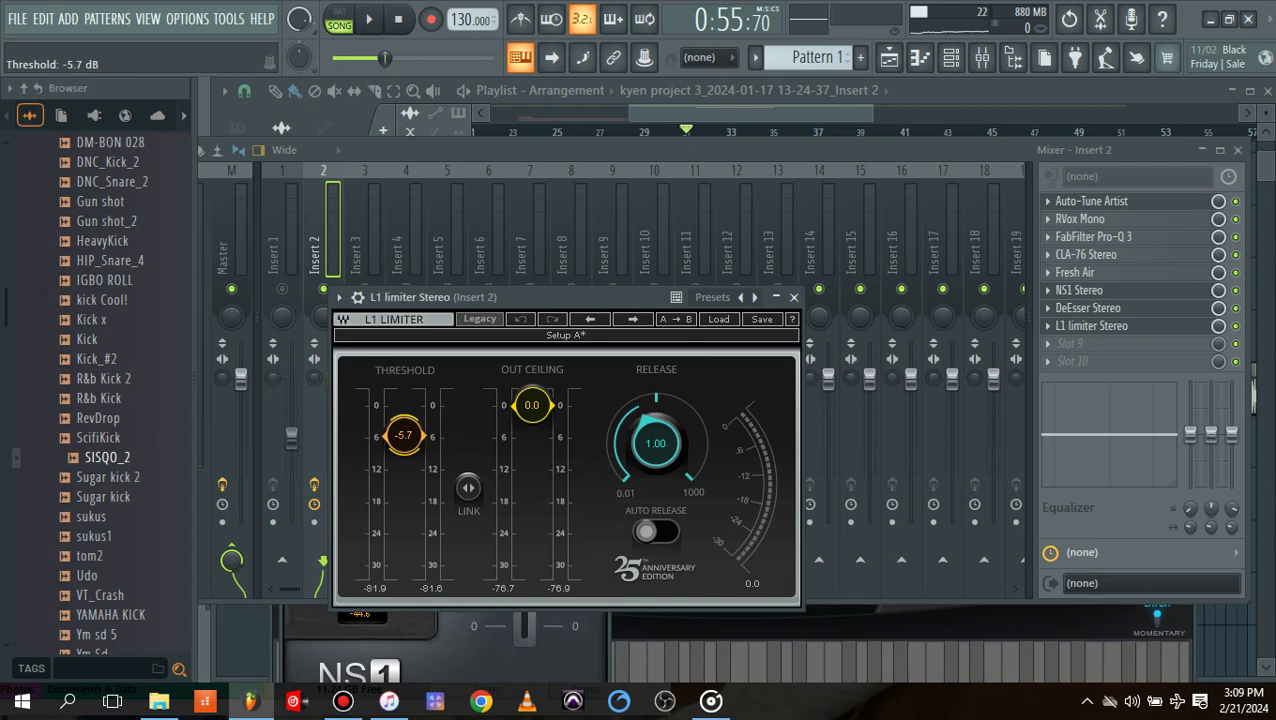
drag(404, 437, 404, 439)
drag(532, 405, 532, 440)
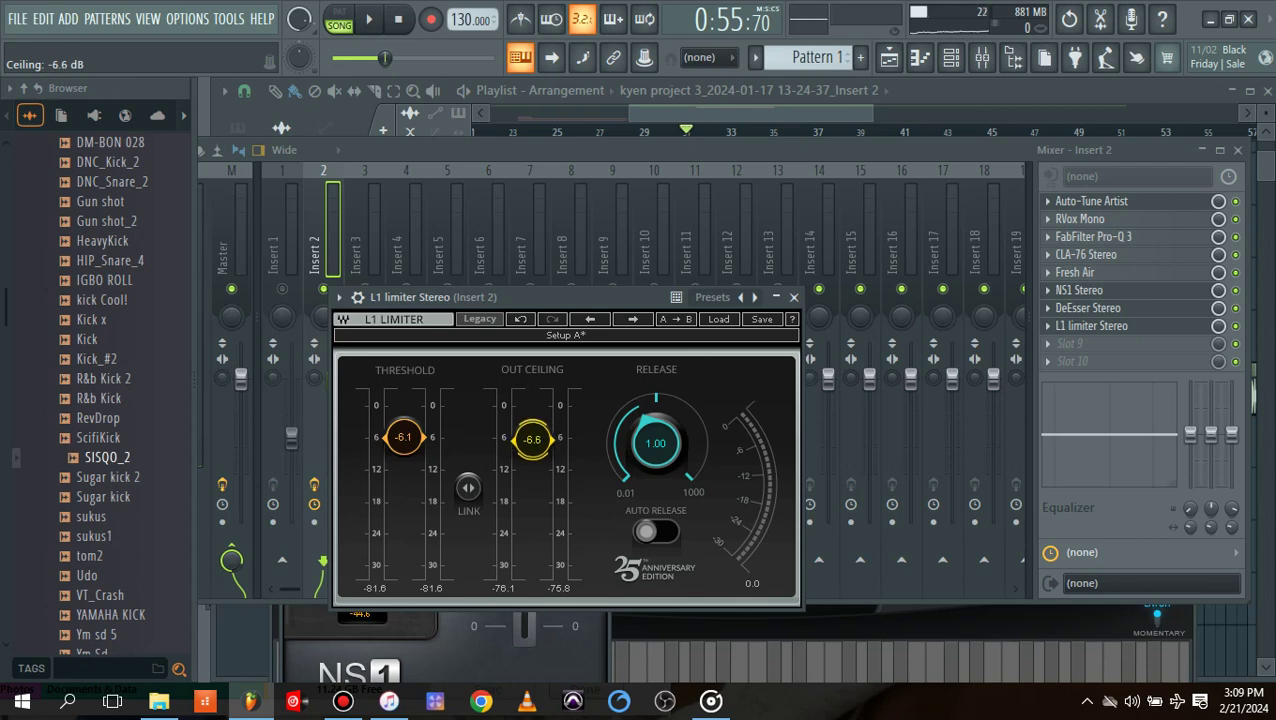
Audition the limited vocal and close the L1 limiter window.
key(space)
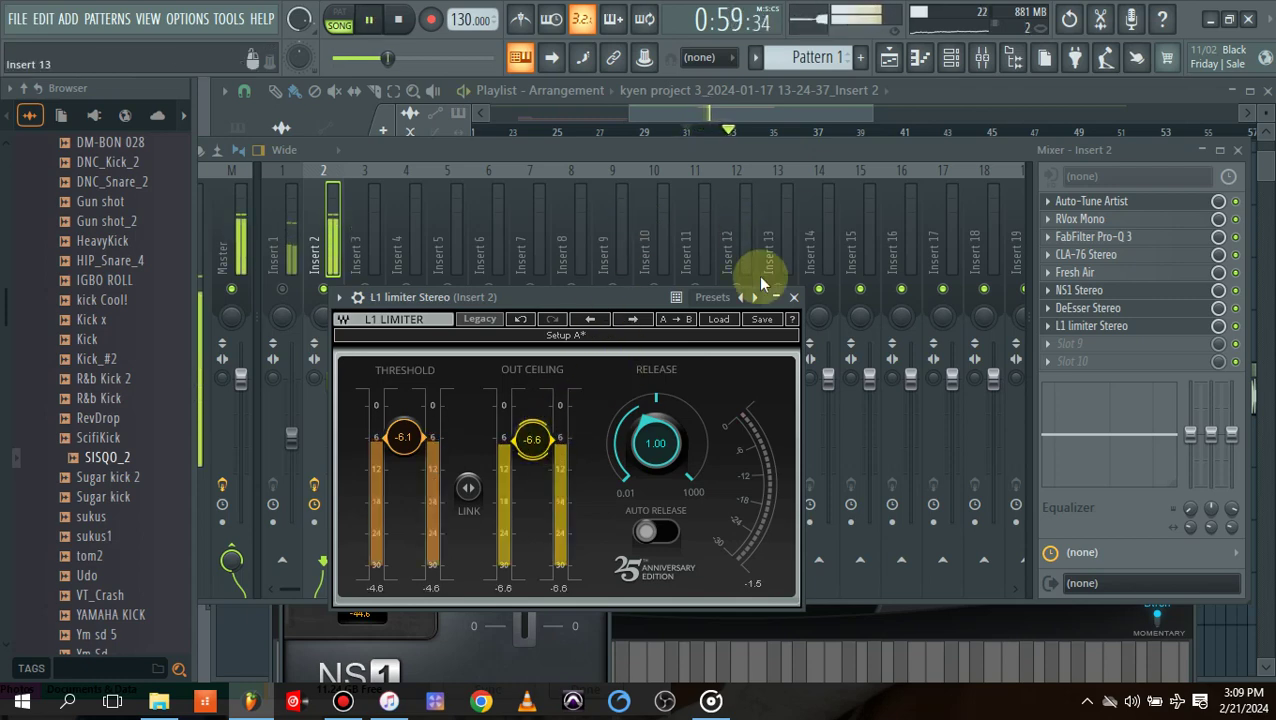
click(793, 297)
key(space)
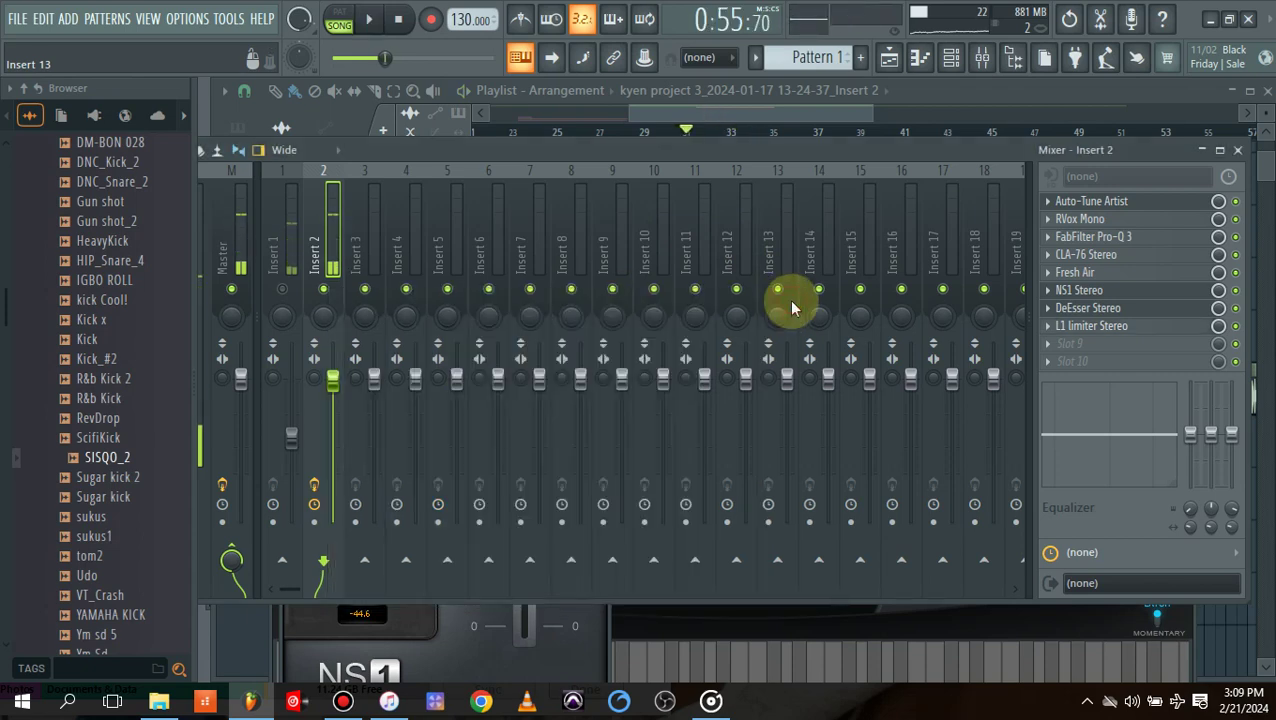
Load C6 Stereo into the ninth effect slot of Insert 2 and apply its Presence B preset from the Vocals group.
click(1062, 343)
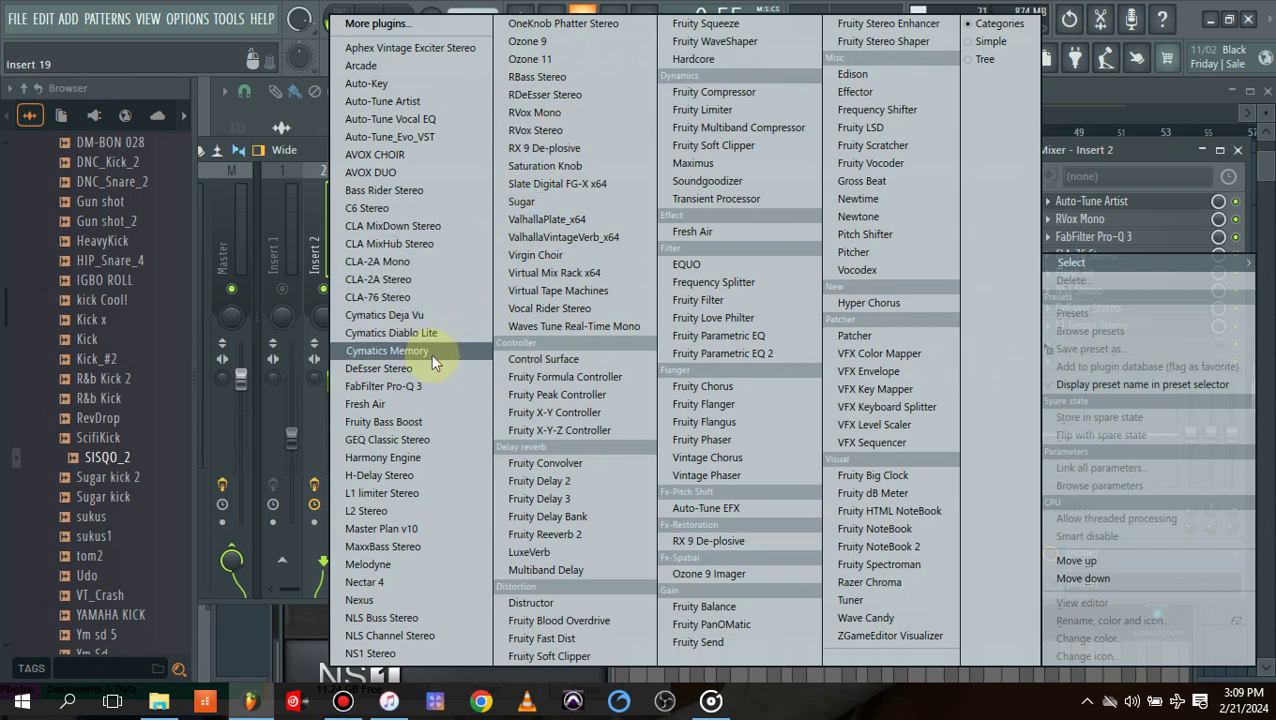
click(435, 210)
drag(566, 322, 509, 174)
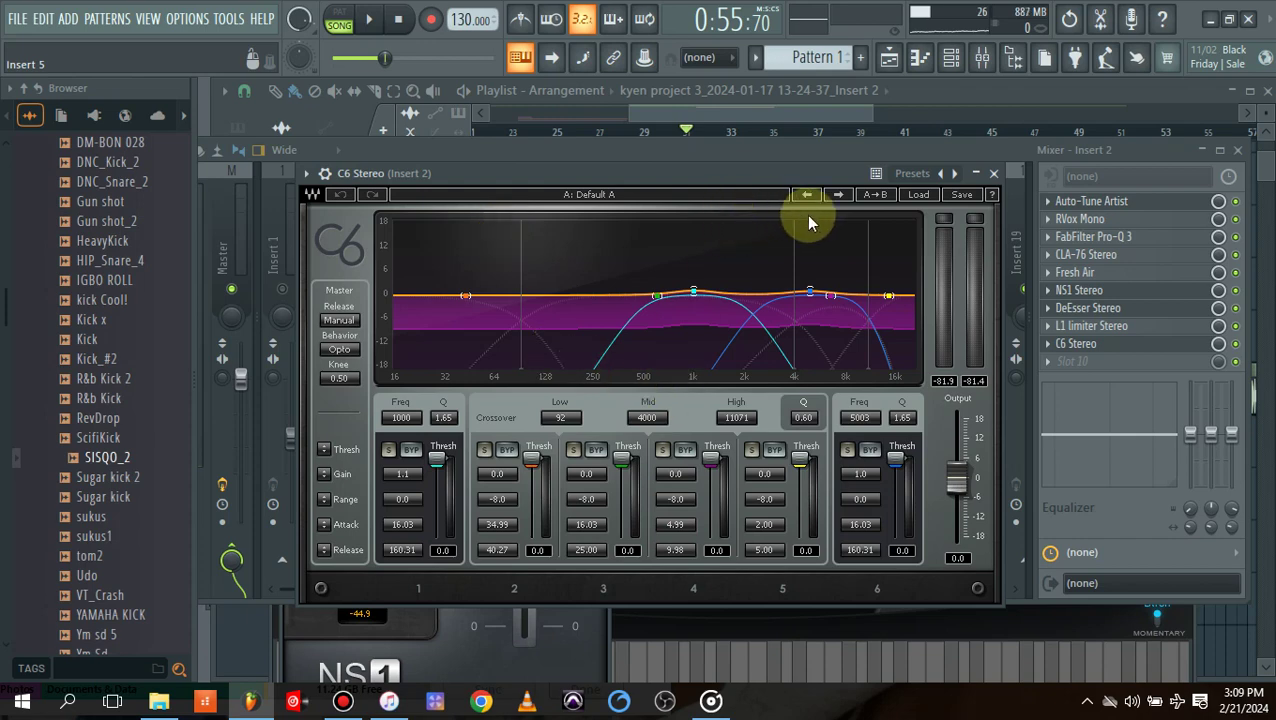
click(914, 194)
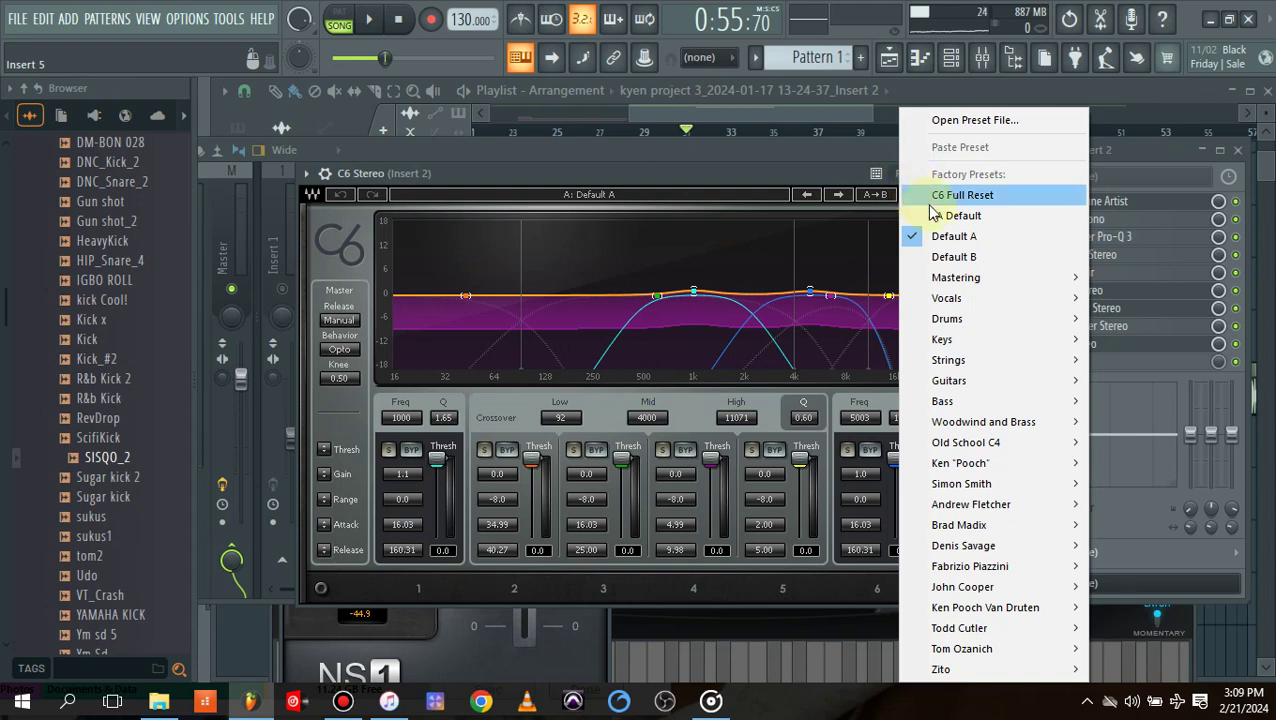
mouse_move(1022, 305)
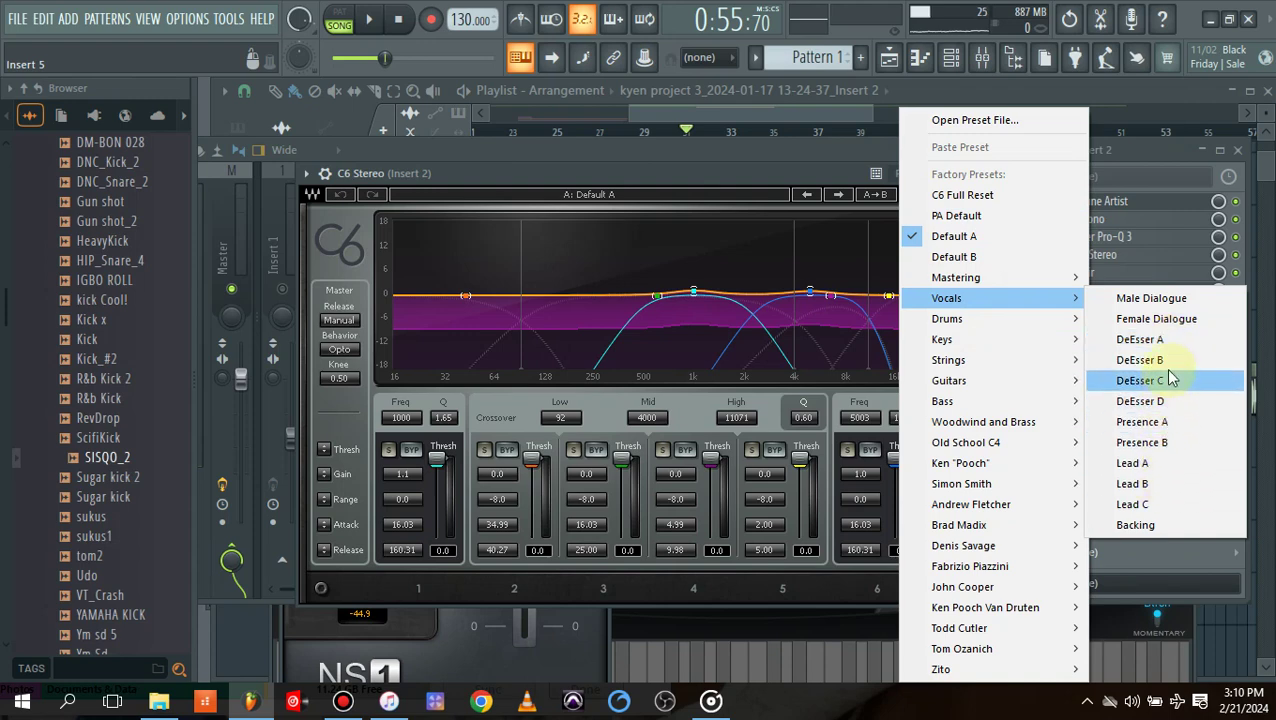
click(1183, 446)
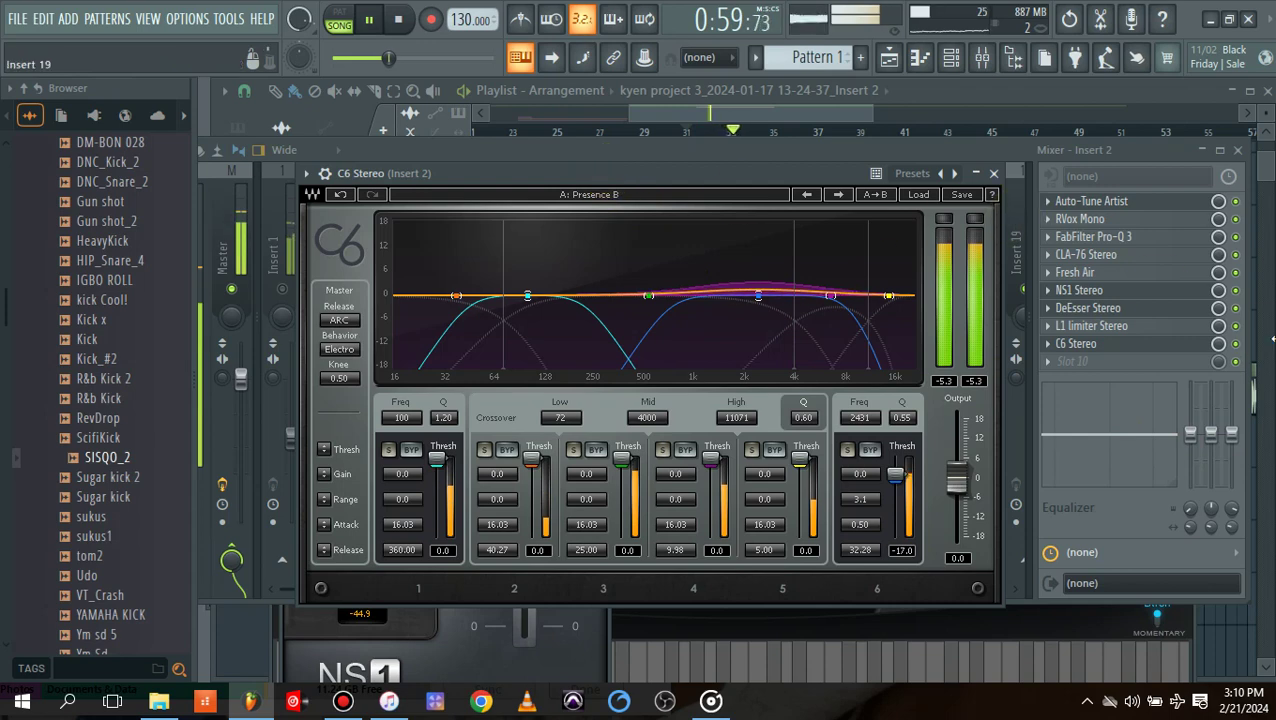
Compare the vocal with C6 Stereo bypassed and enabled during playback, and review its settings before closing its window.
click(1234, 351)
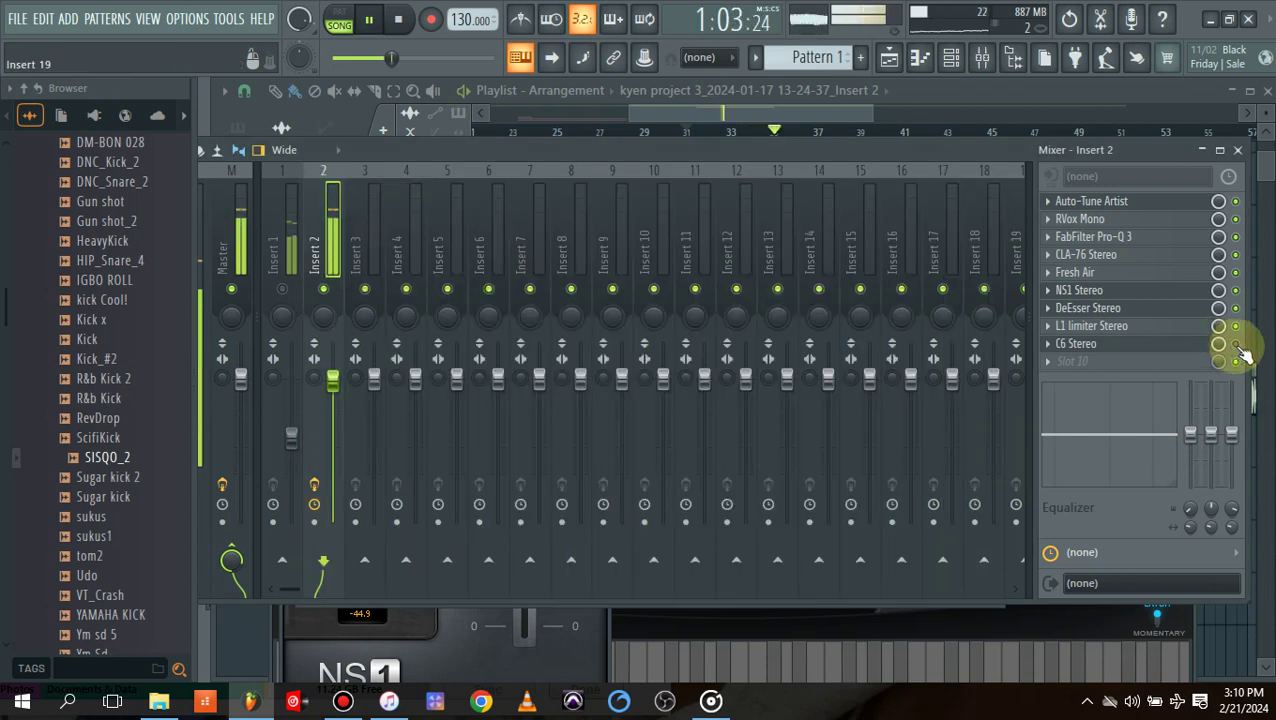
key(space)
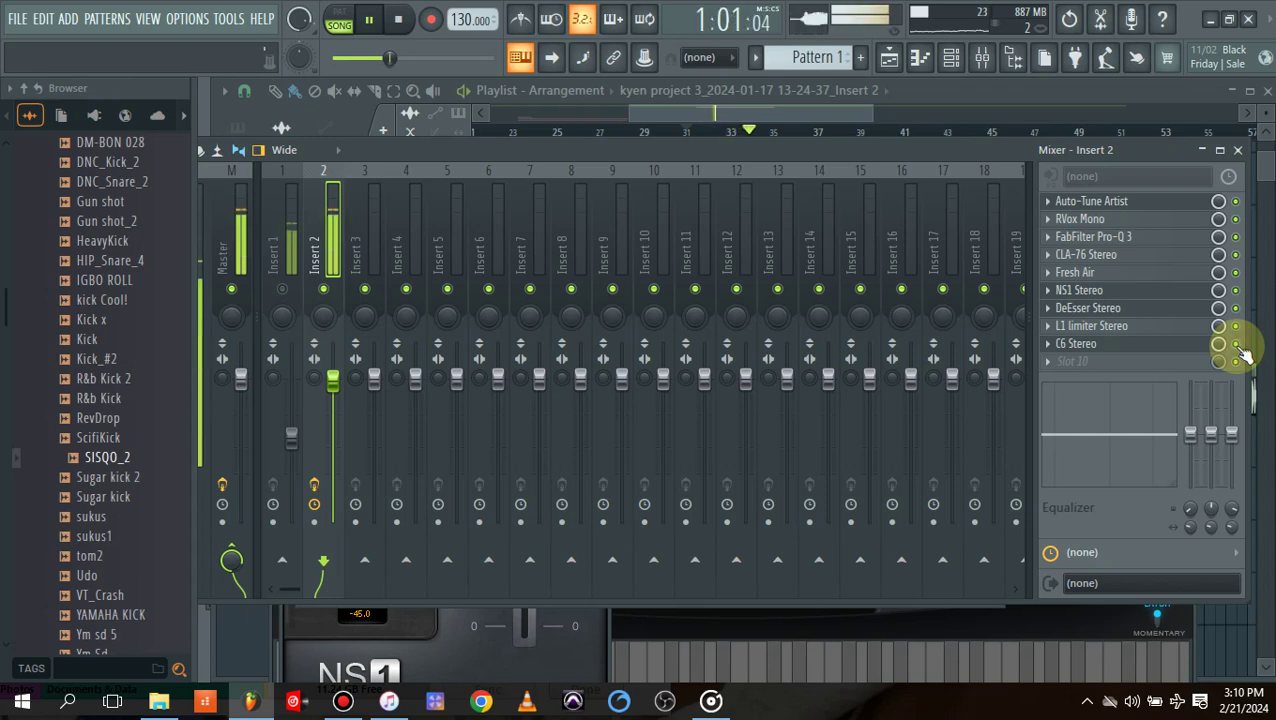
key(space)
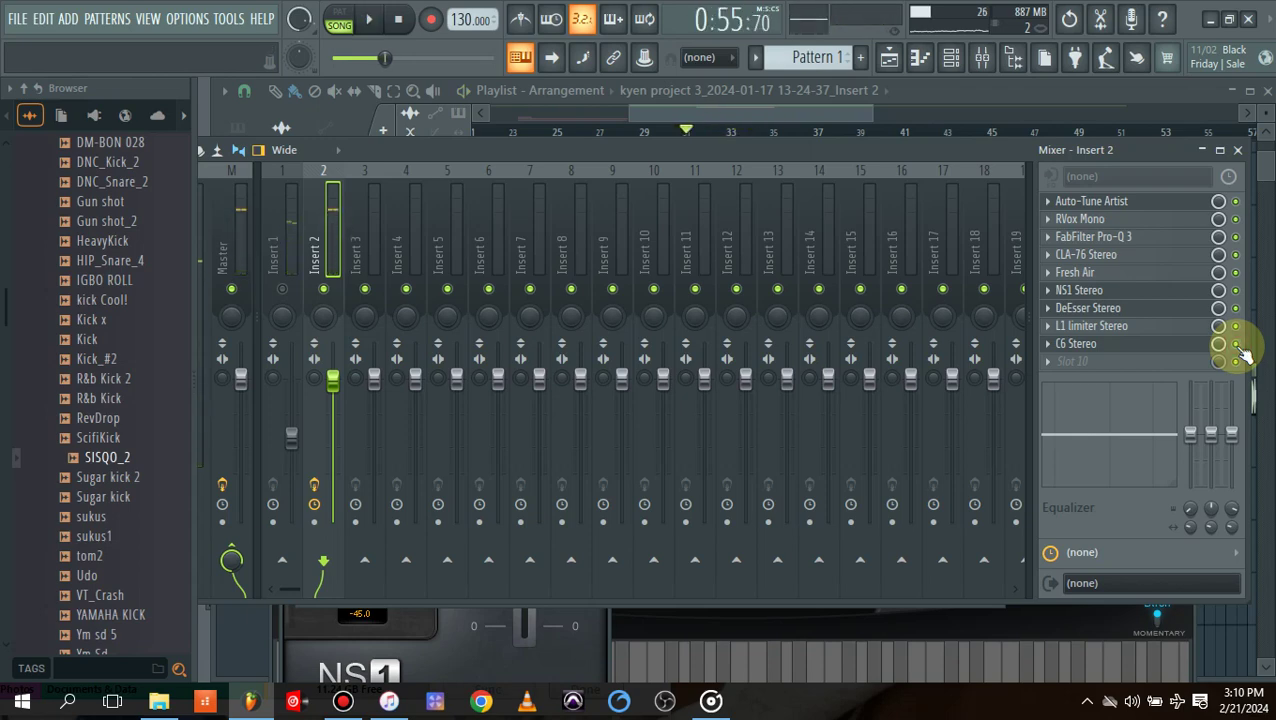
click(1152, 347)
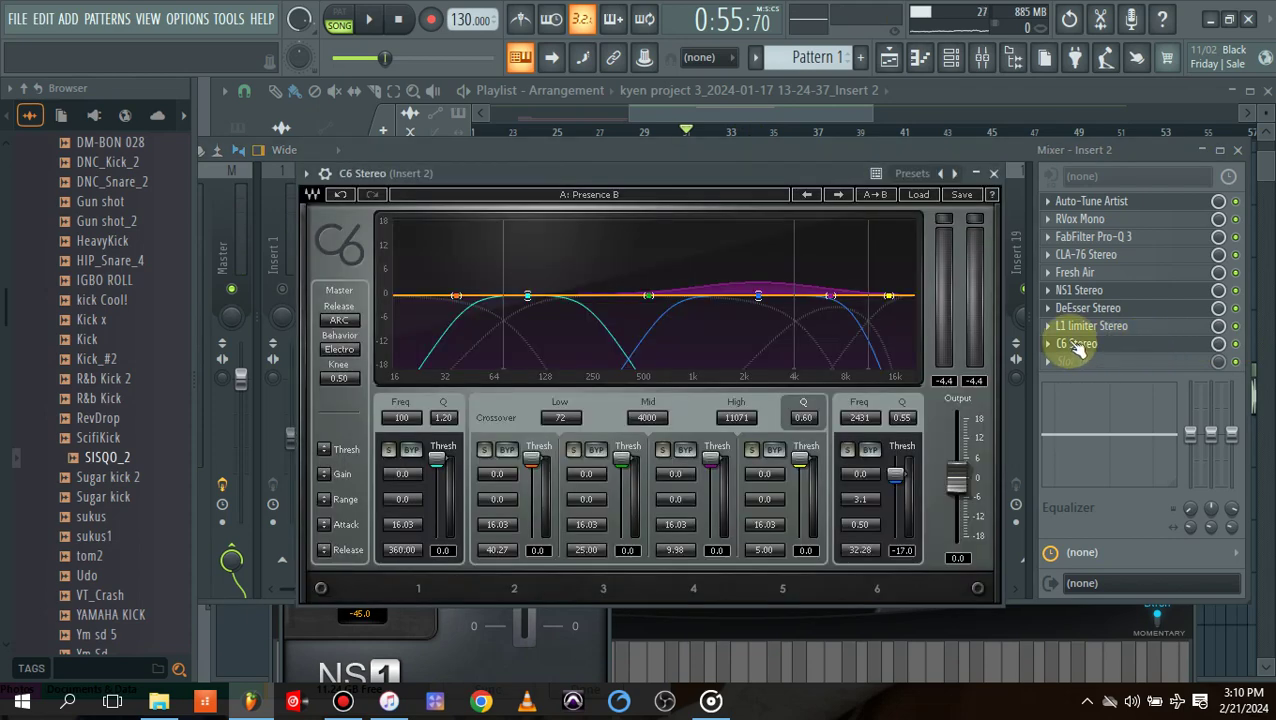
click(994, 173)
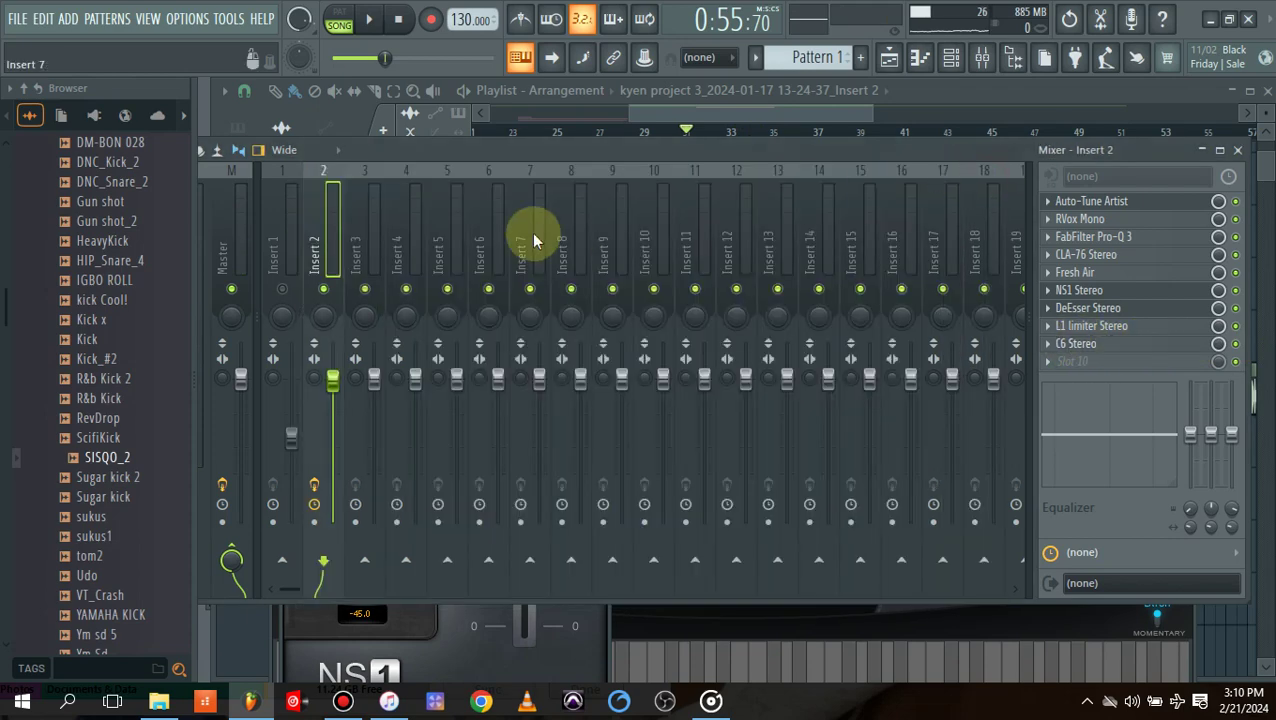
Load ValhallaVintageVerb_x64 into the first effect slot of Insert 3.
click(368, 249)
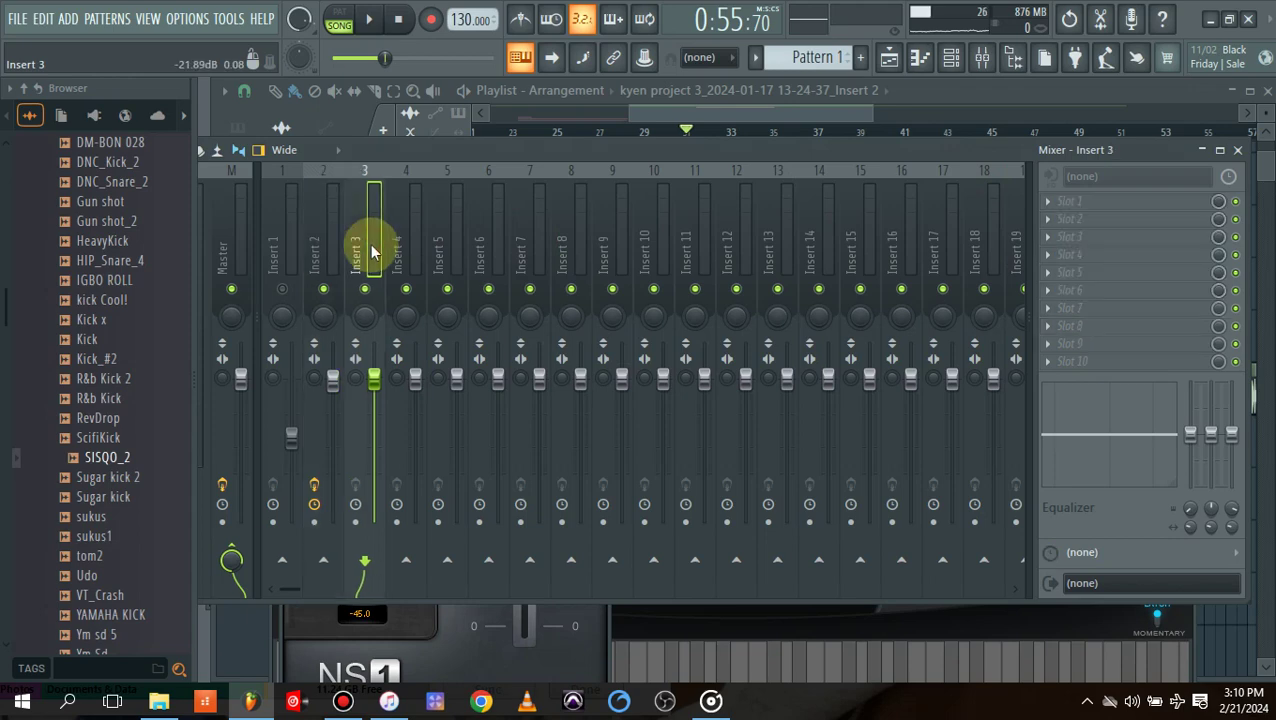
click(1056, 200)
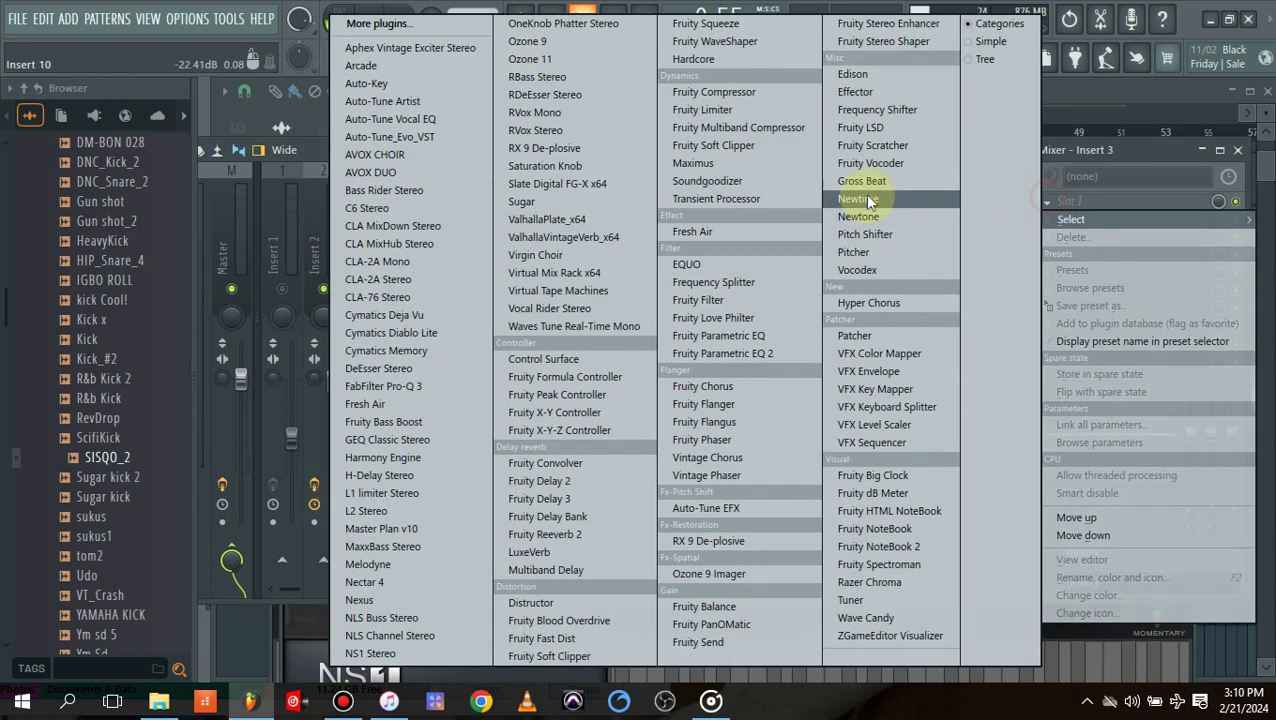
click(577, 238)
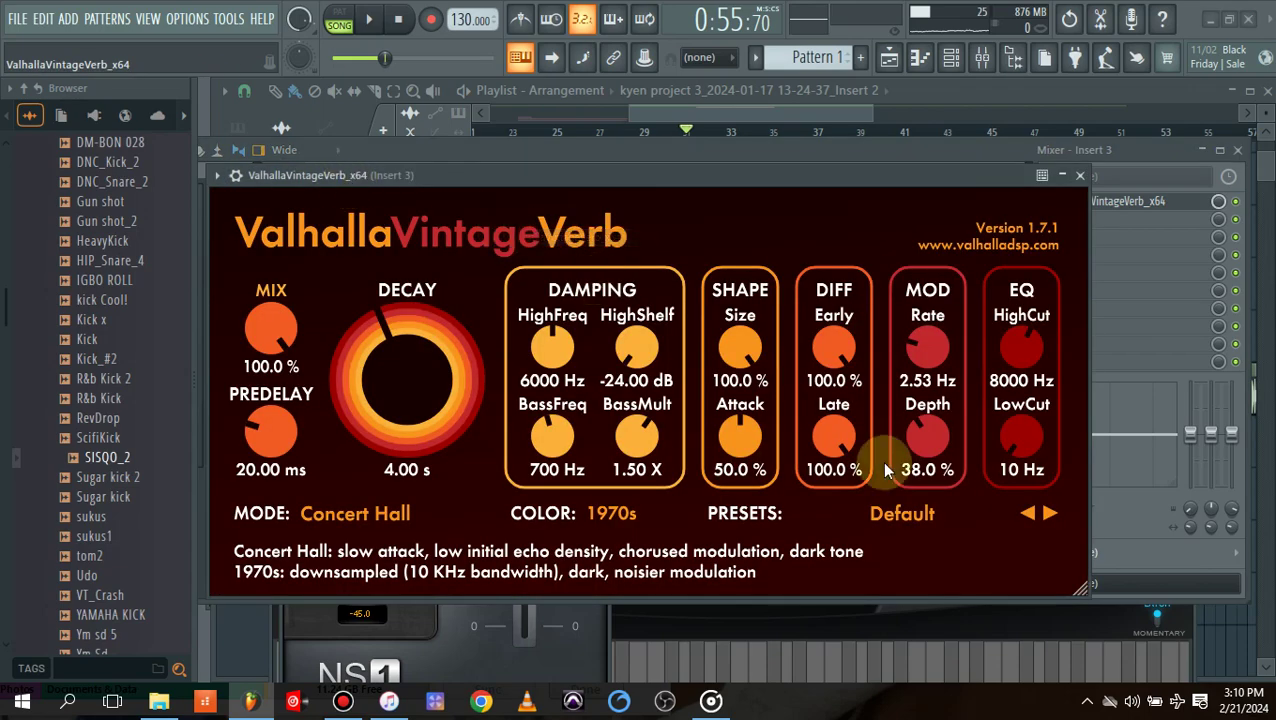
Apply the Bright Hall preset from the Halls group, set mix to 66.8 % and decay to 0.92 s, and close the reverb window.
click(905, 516)
mouse_move(935, 374)
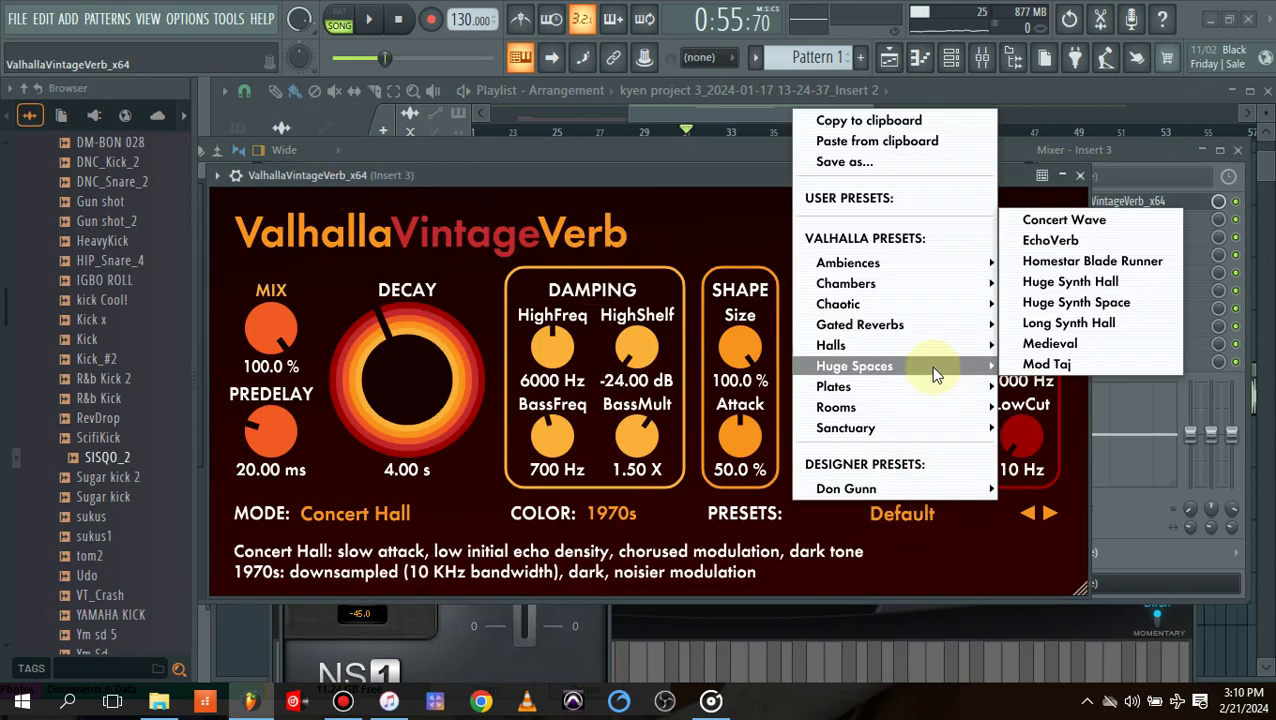
mouse_move(952, 268)
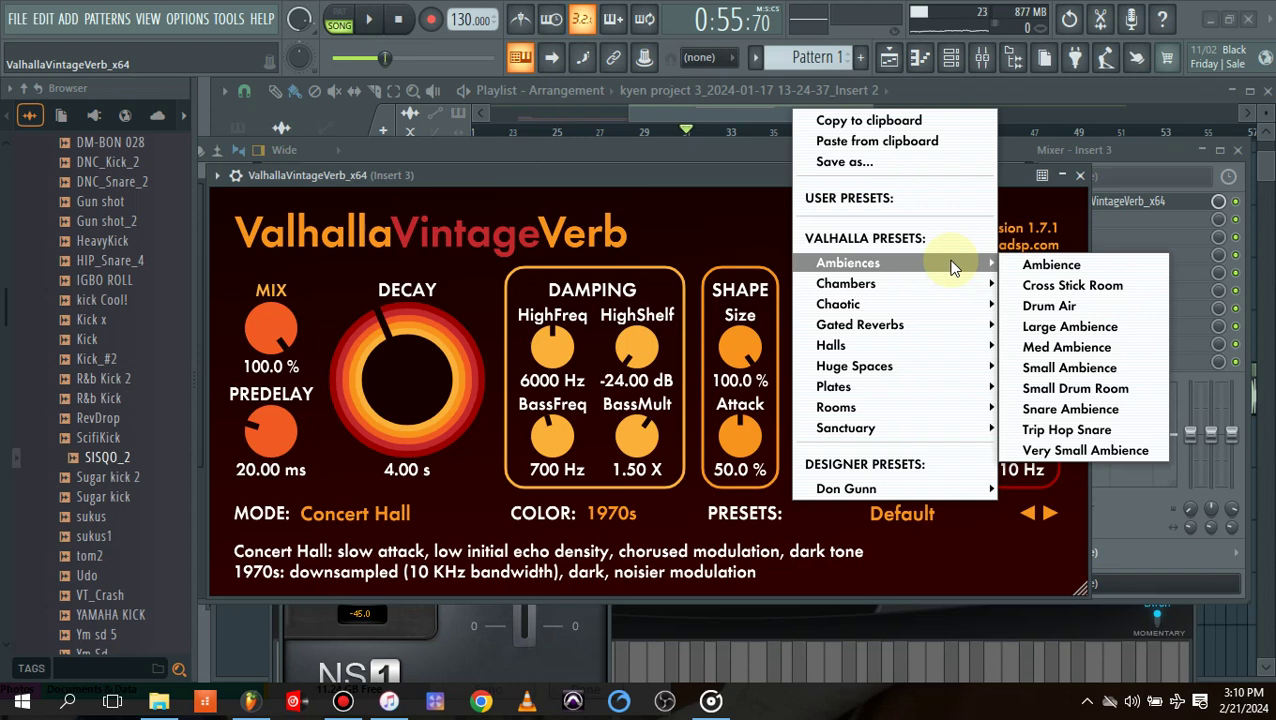
mouse_move(947, 352)
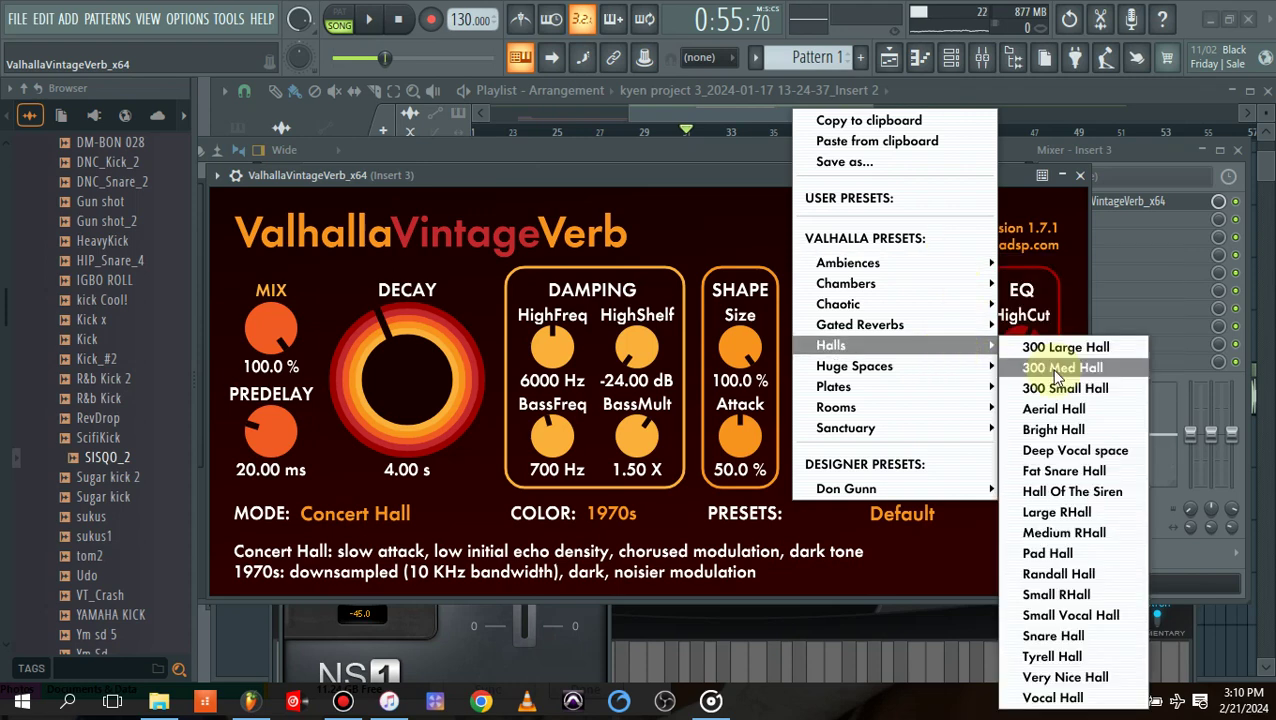
click(1065, 427)
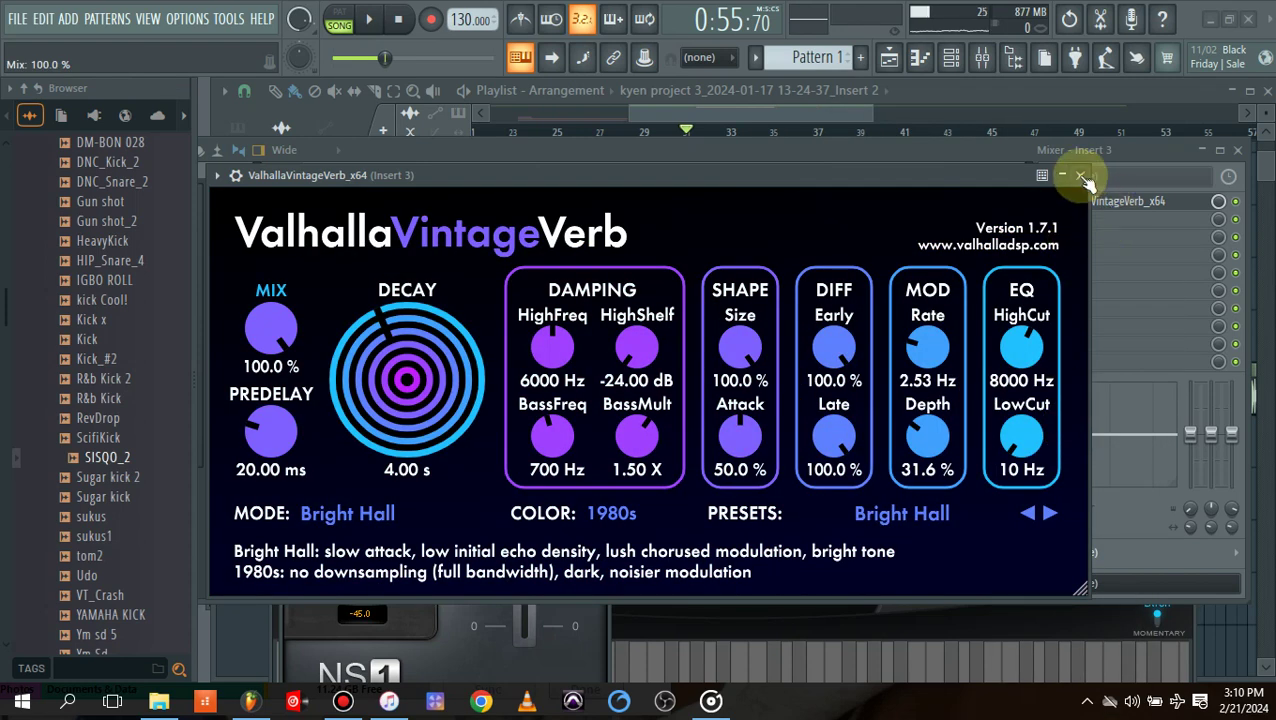
drag(279, 332, 283, 412)
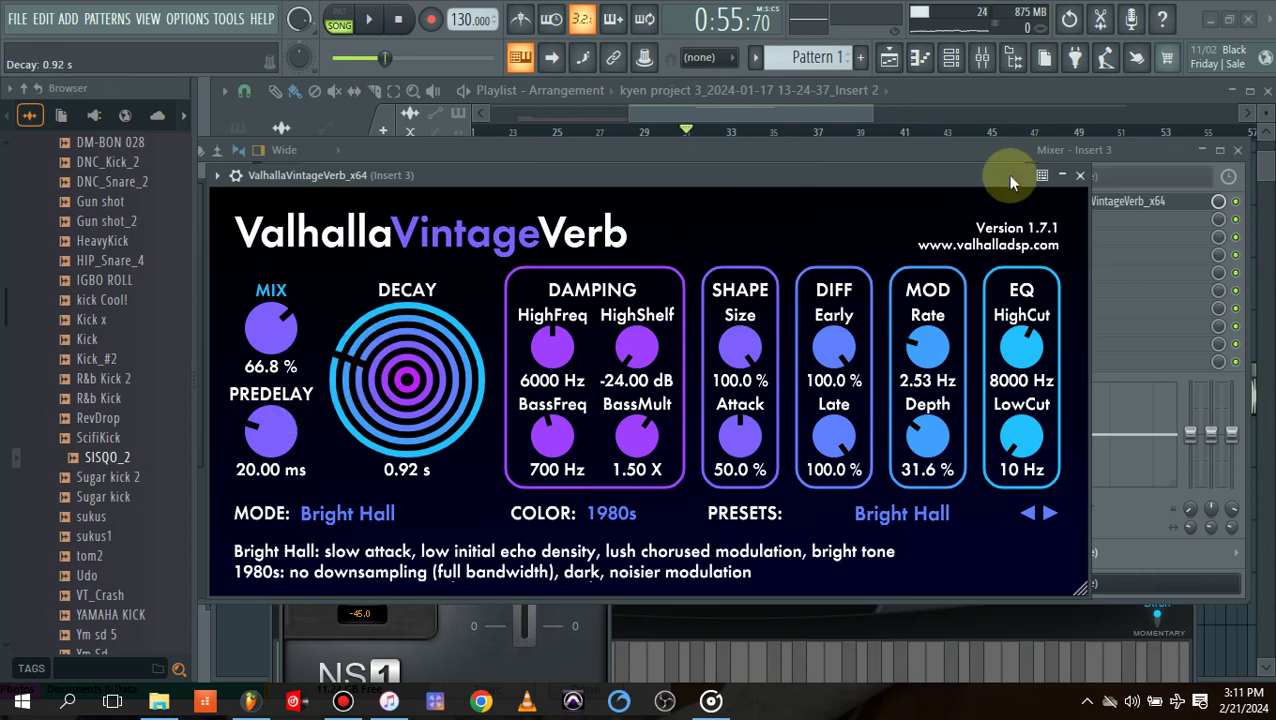
click(1080, 175)
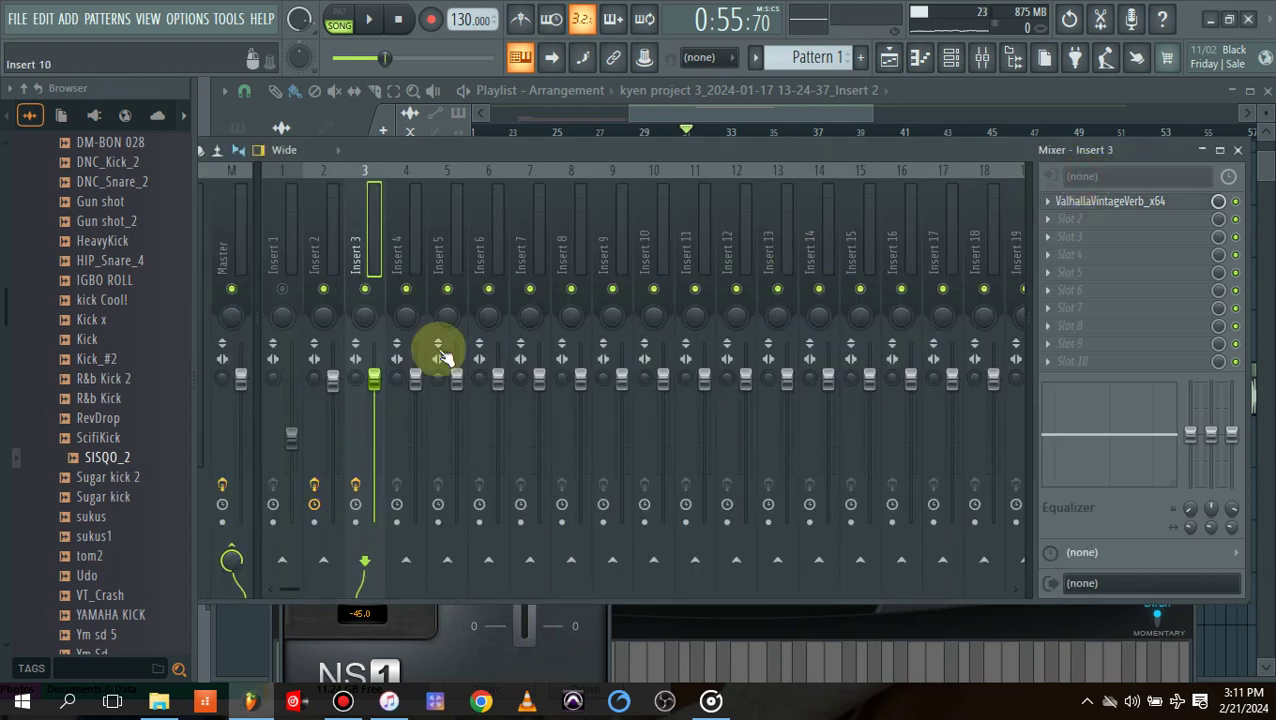
Send Insert 2 to Insert 3 and set the send level to 52% while auditioning the vocal solo and with the beat.
click(312, 252)
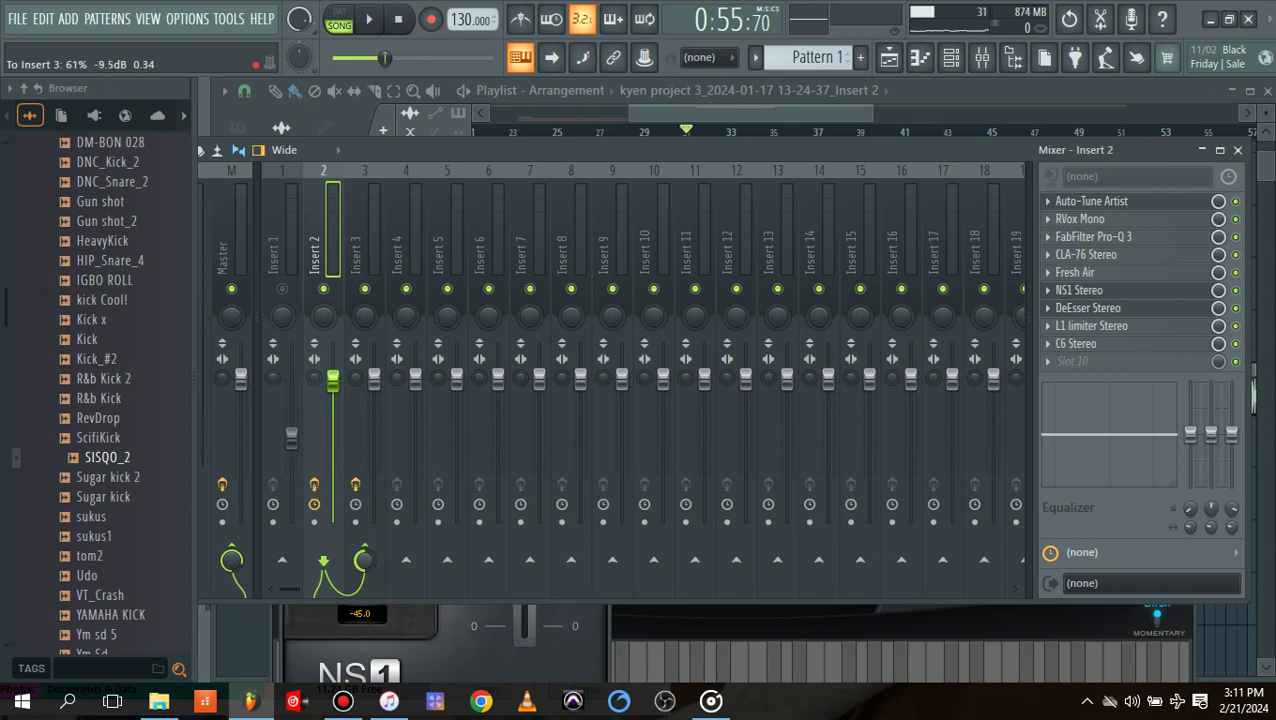
click(365, 560)
key(space)
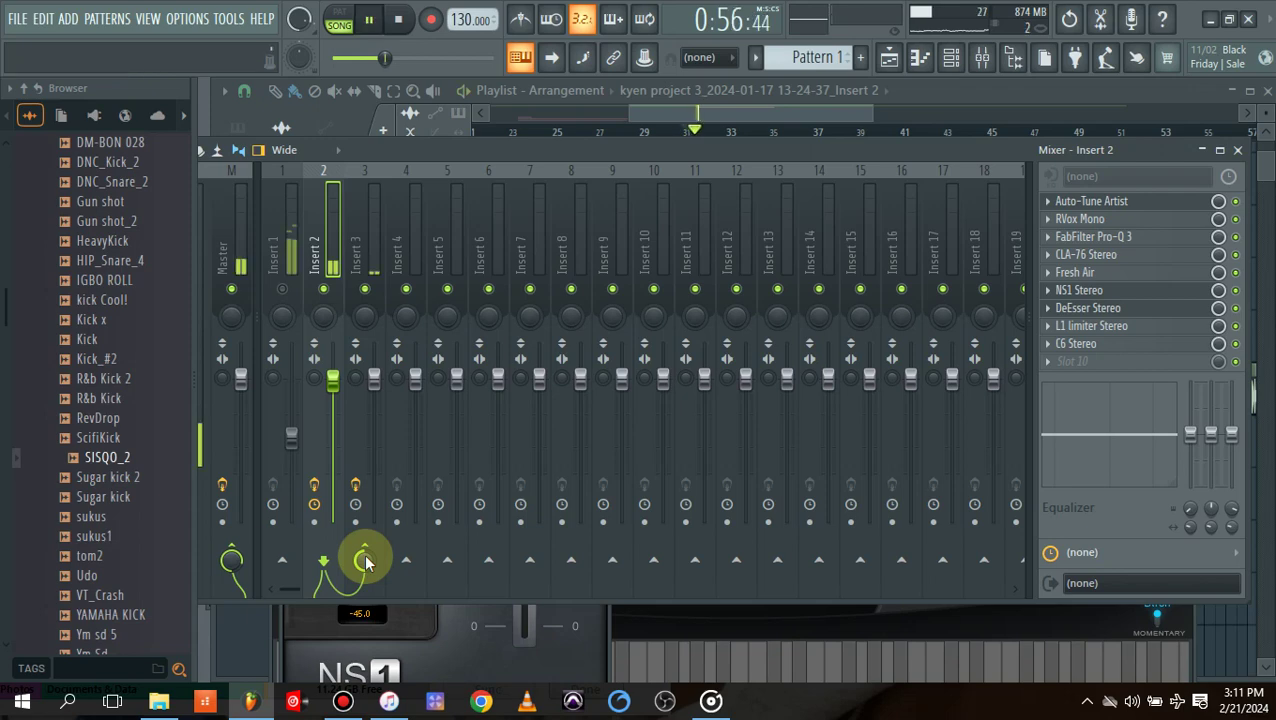
click(314, 485)
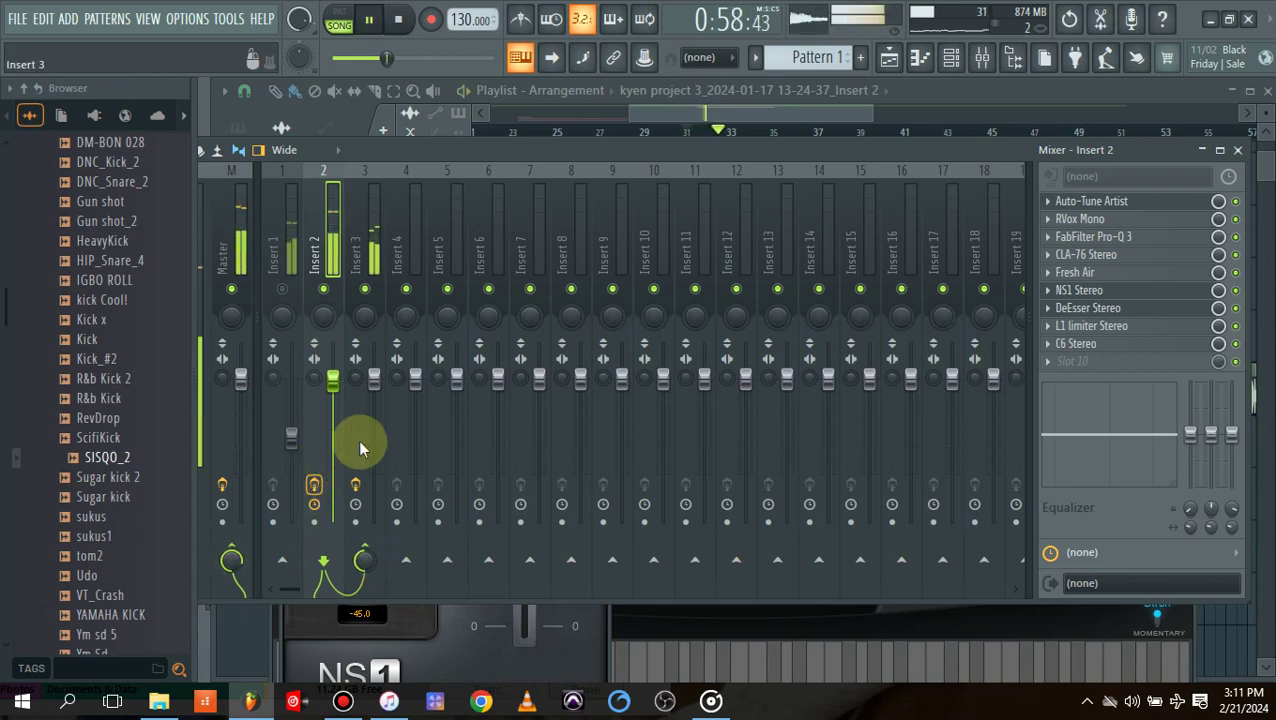
click(365, 560)
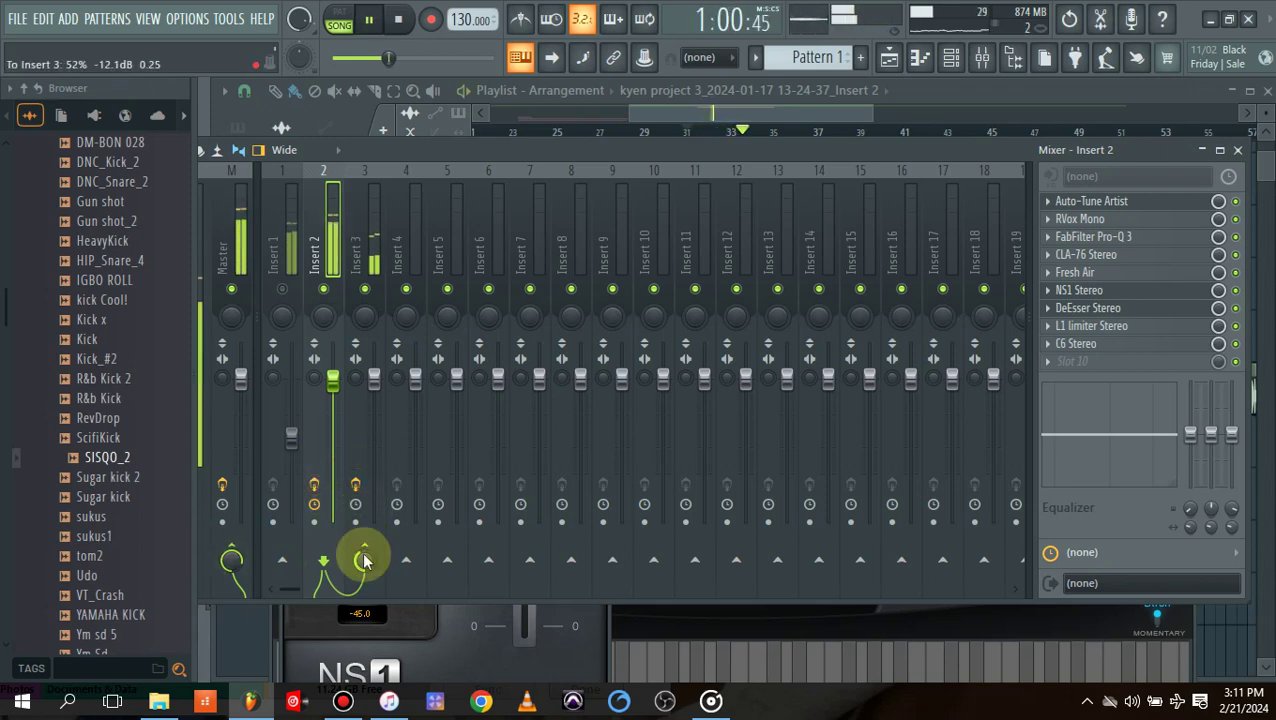
Trim the silent start of the vocal clip on Track 16 in the Playlist with snap set to Cell, and audition the result.
click(889, 57)
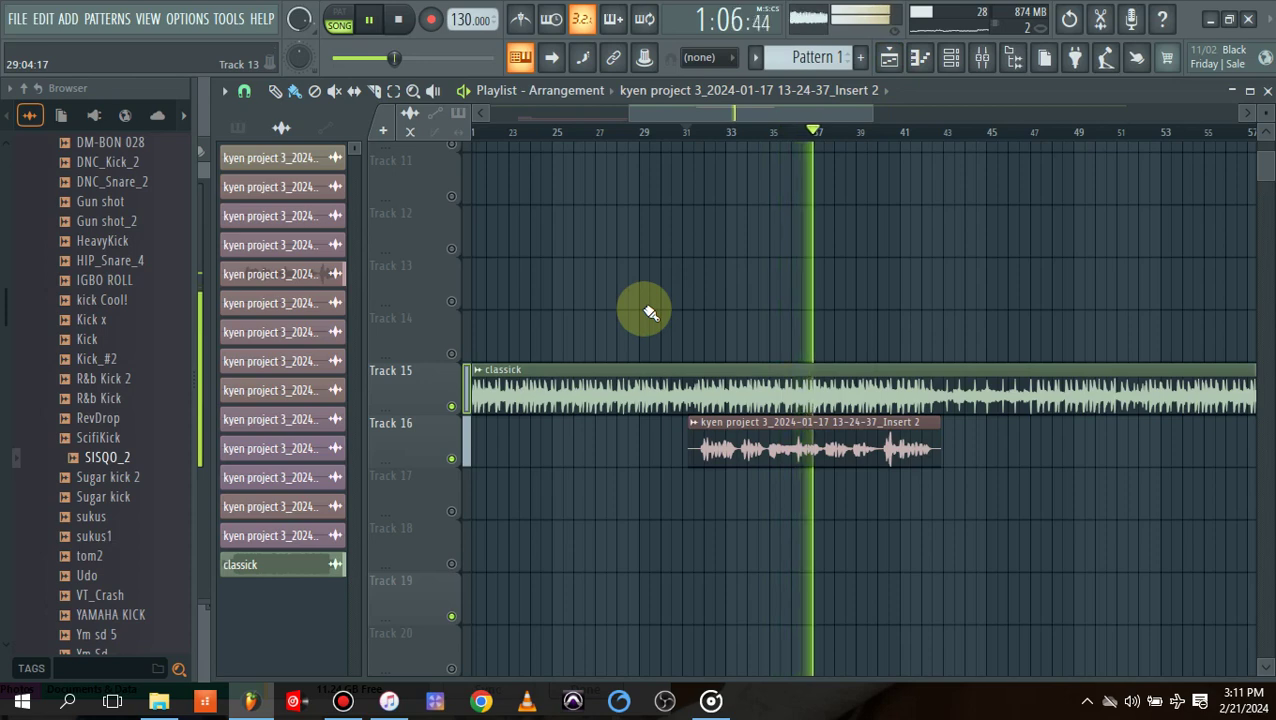
key(space)
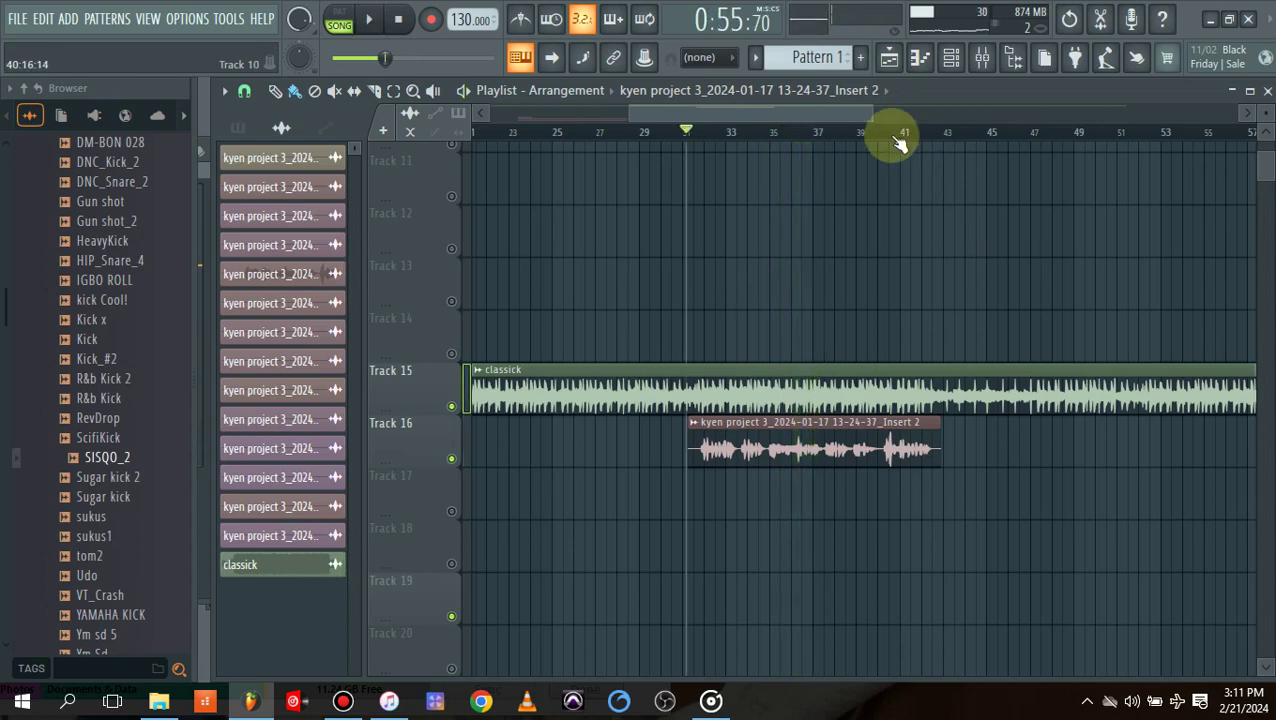
drag(869, 110, 755, 140)
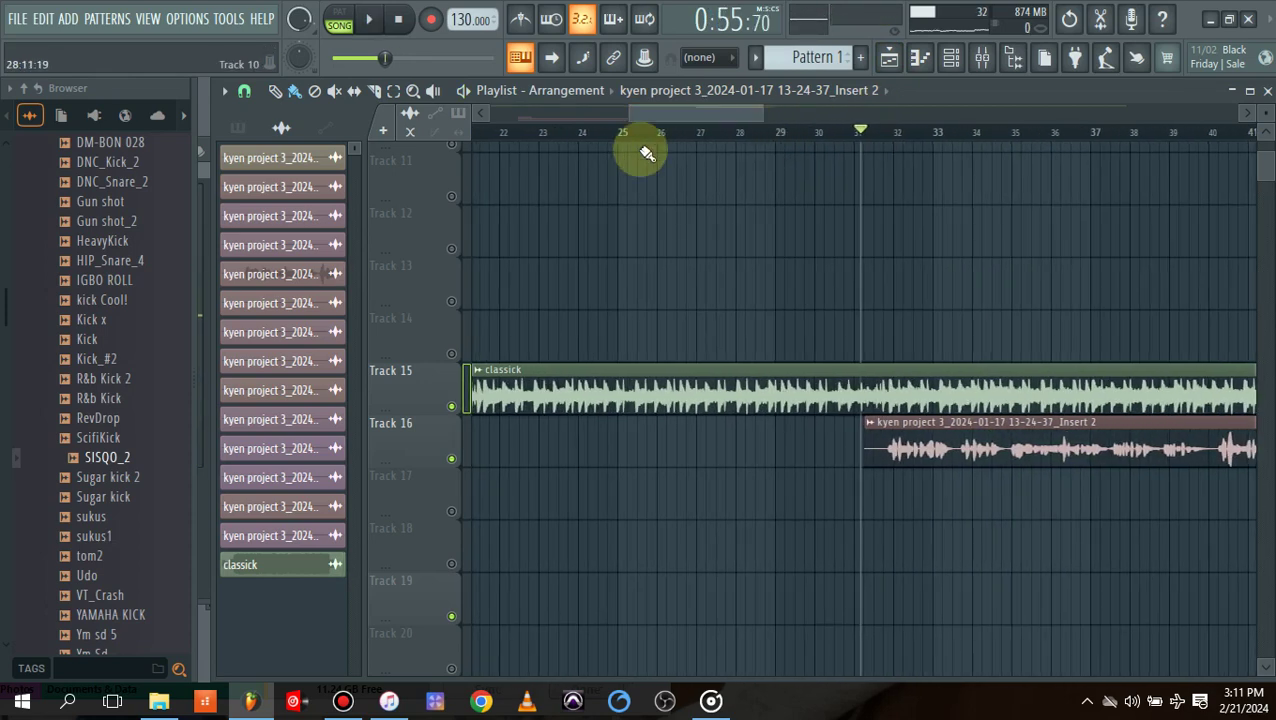
click(244, 91)
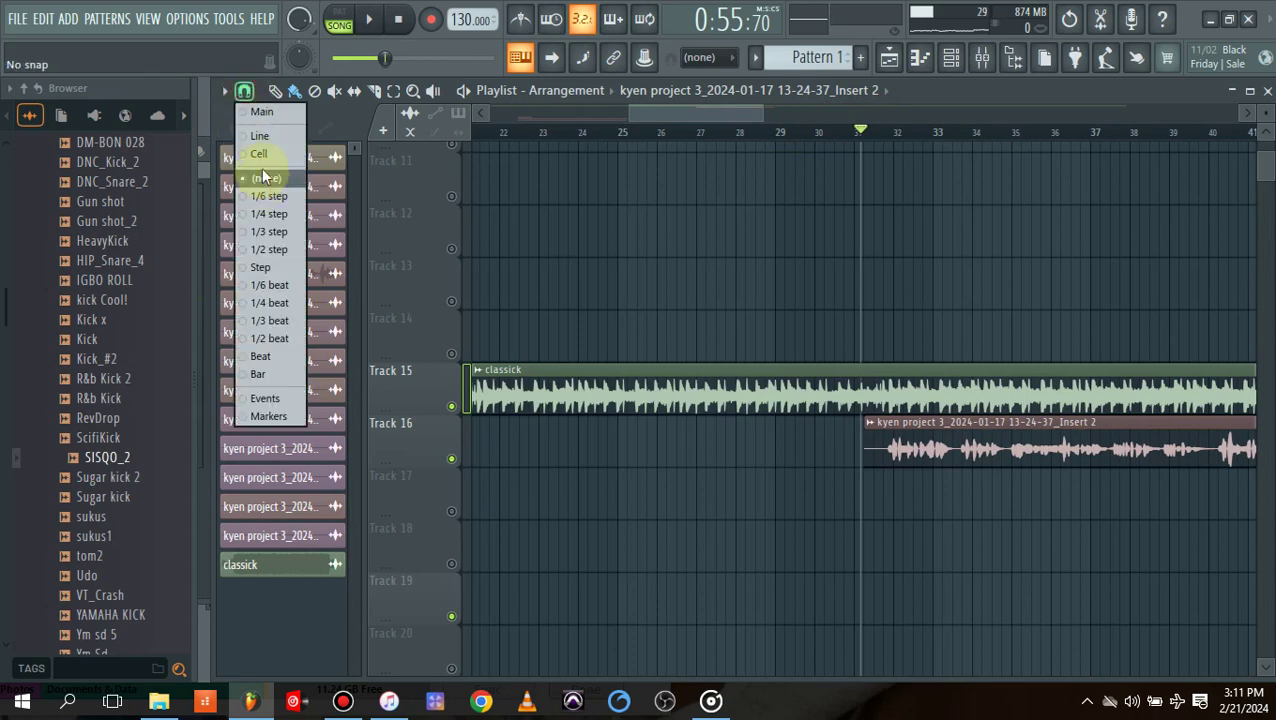
click(259, 154)
drag(868, 451, 890, 457)
key(space)
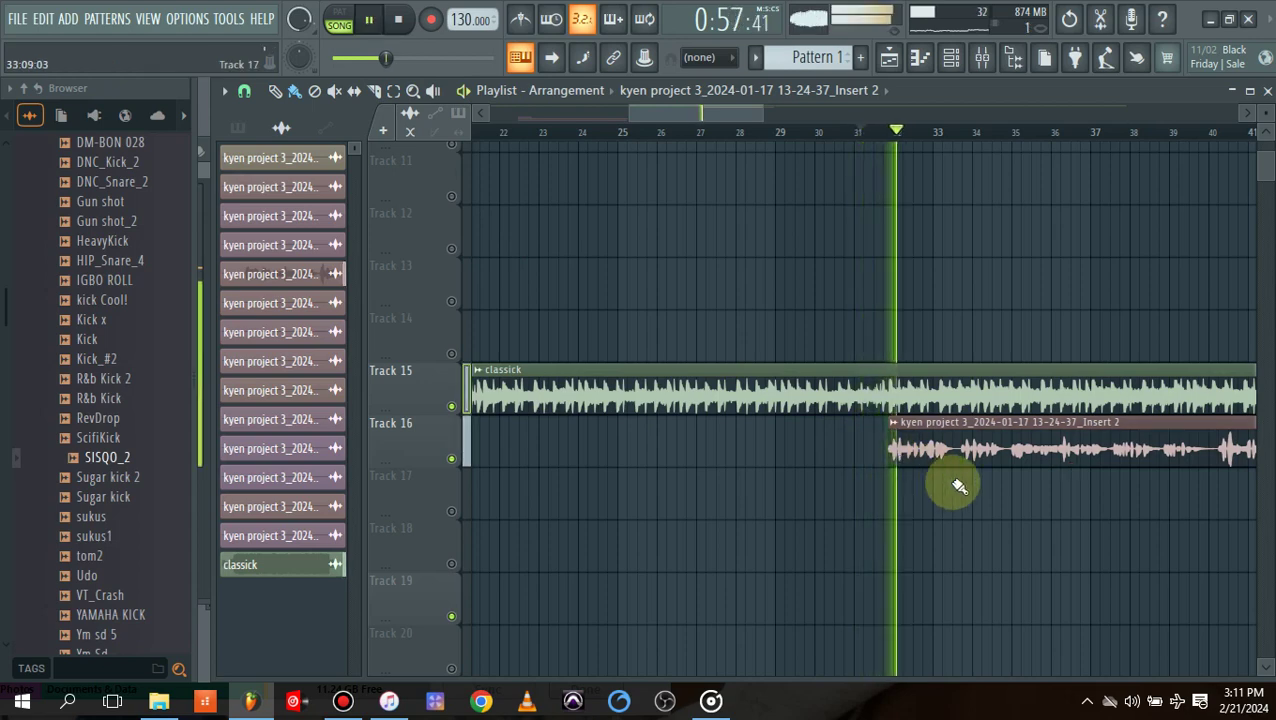
click(983, 60)
key(space)
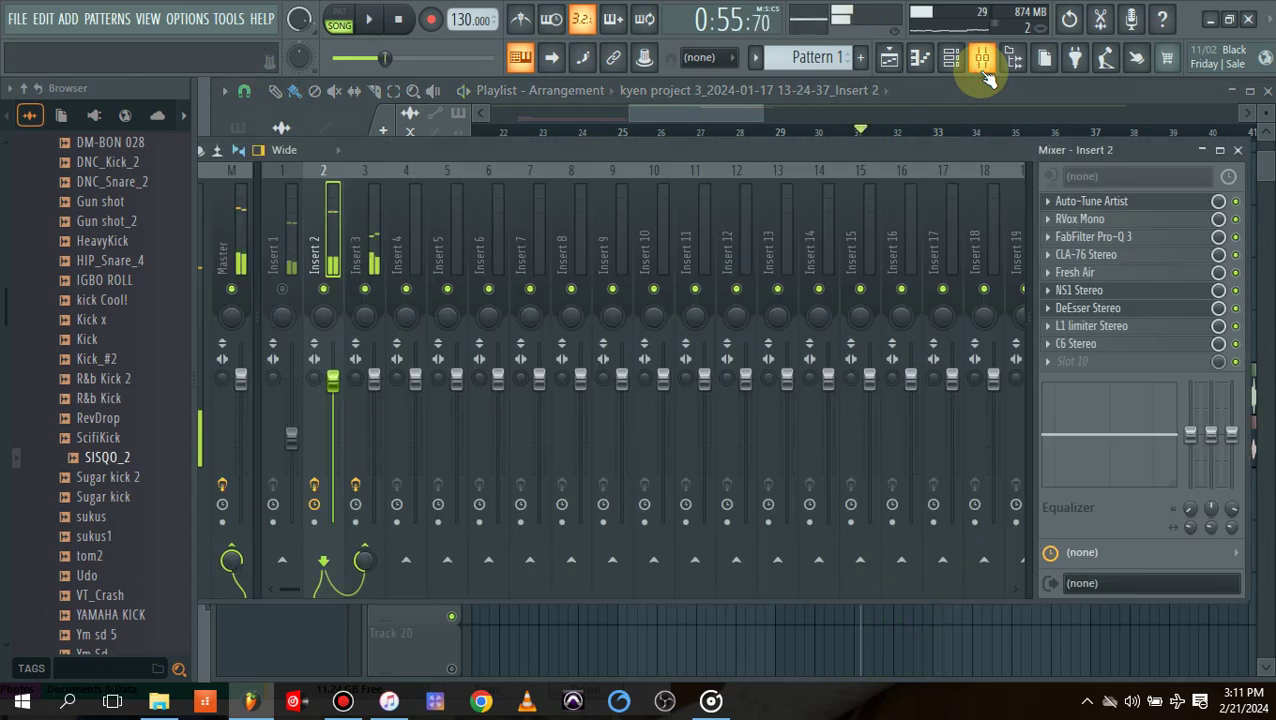
Load H-Delay Stereo into the second effect slot of Insert 4 and select Insert 2 for routing to it.
click(398, 245)
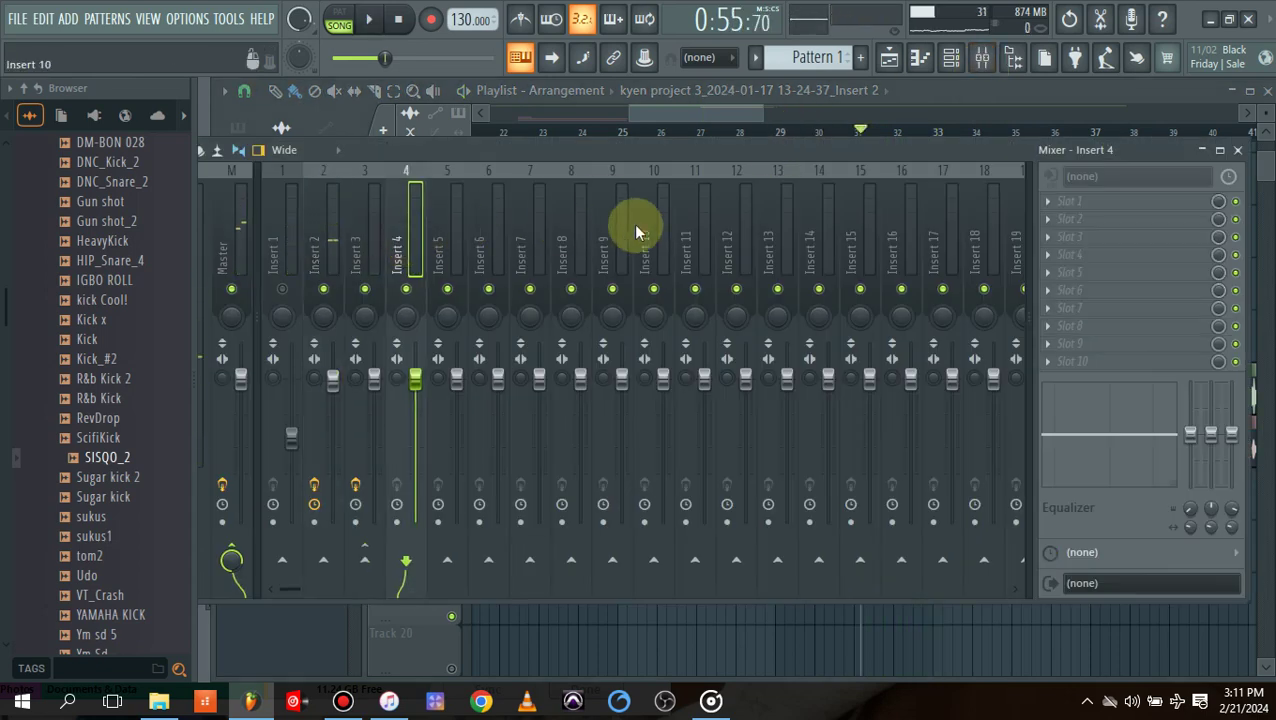
click(1048, 218)
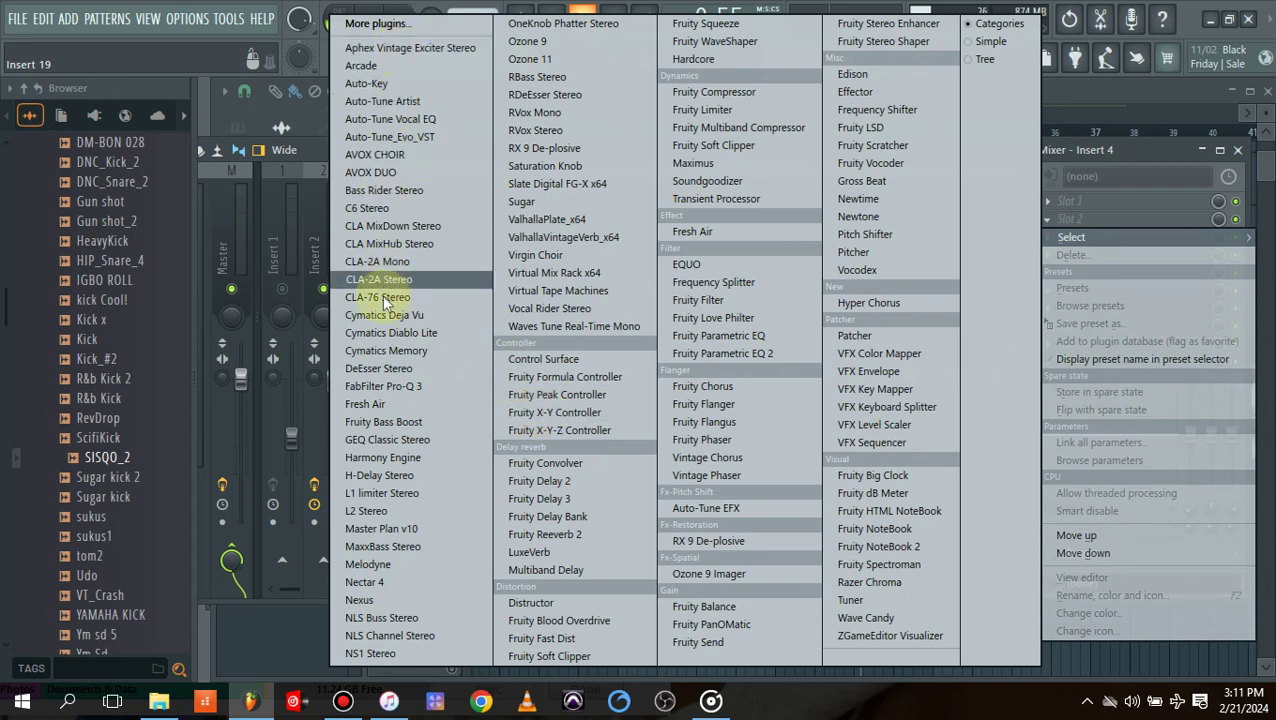
click(390, 472)
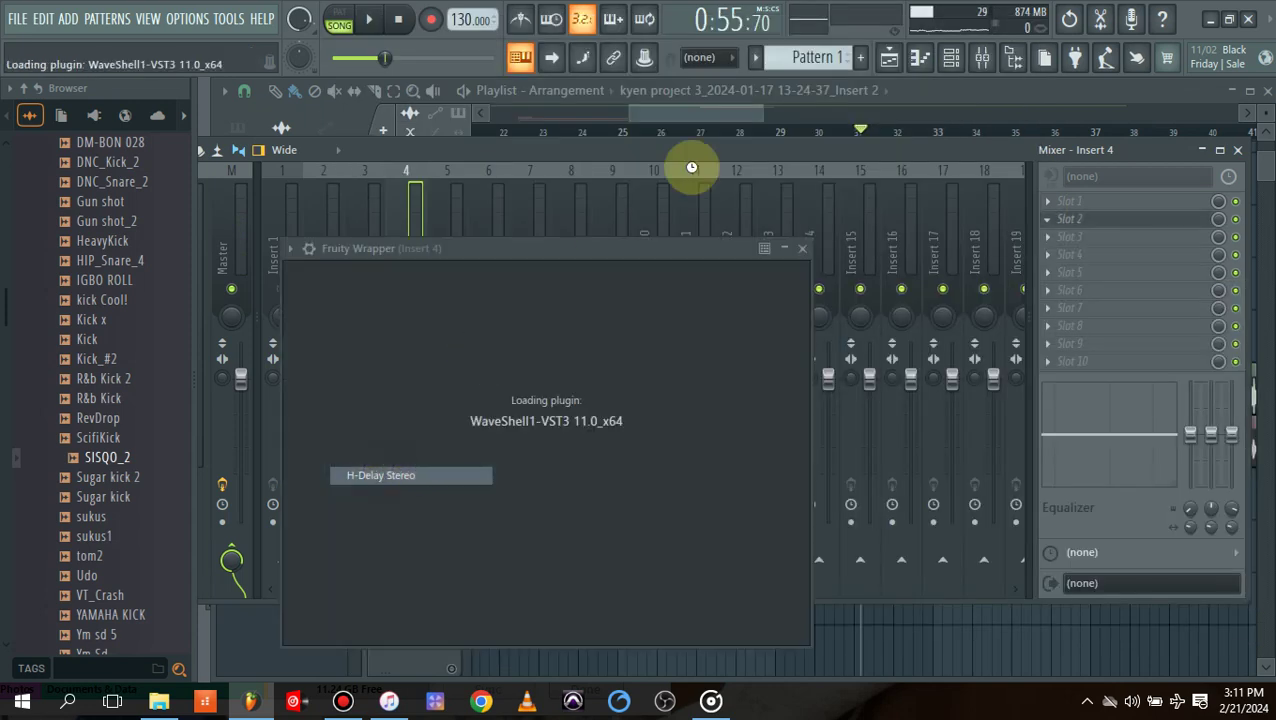
drag(538, 247, 688, 311)
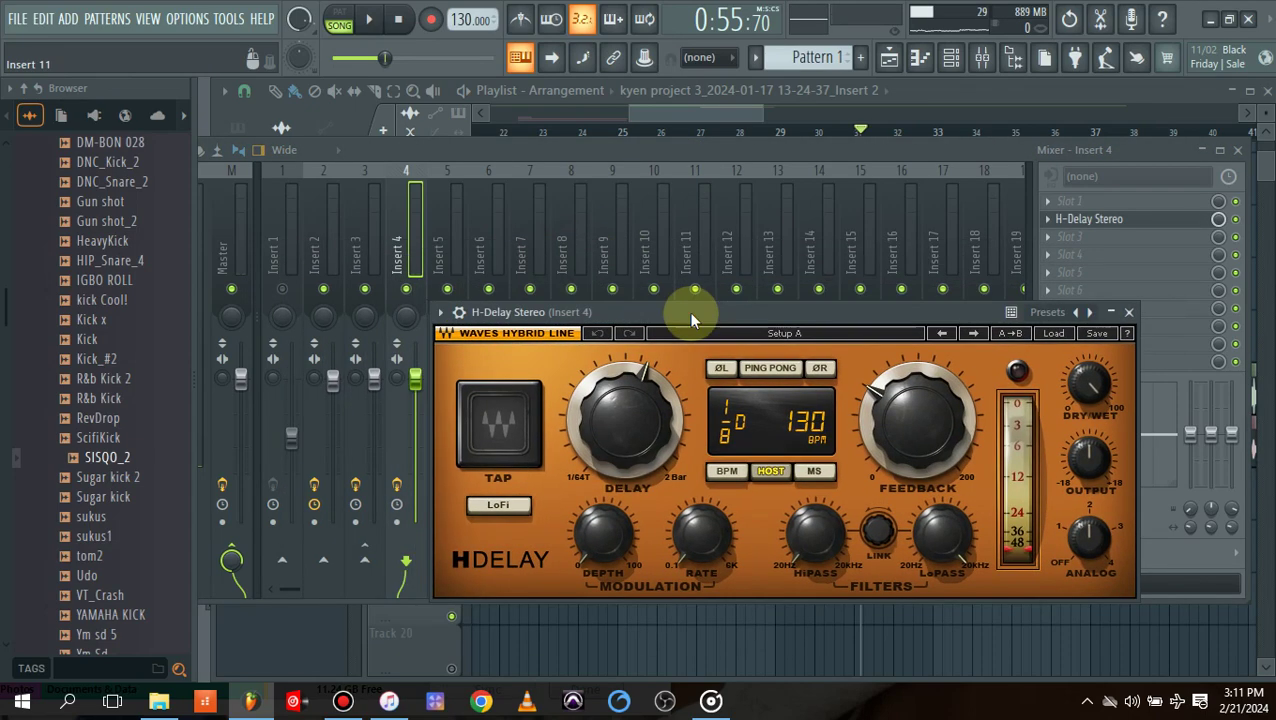
click(335, 250)
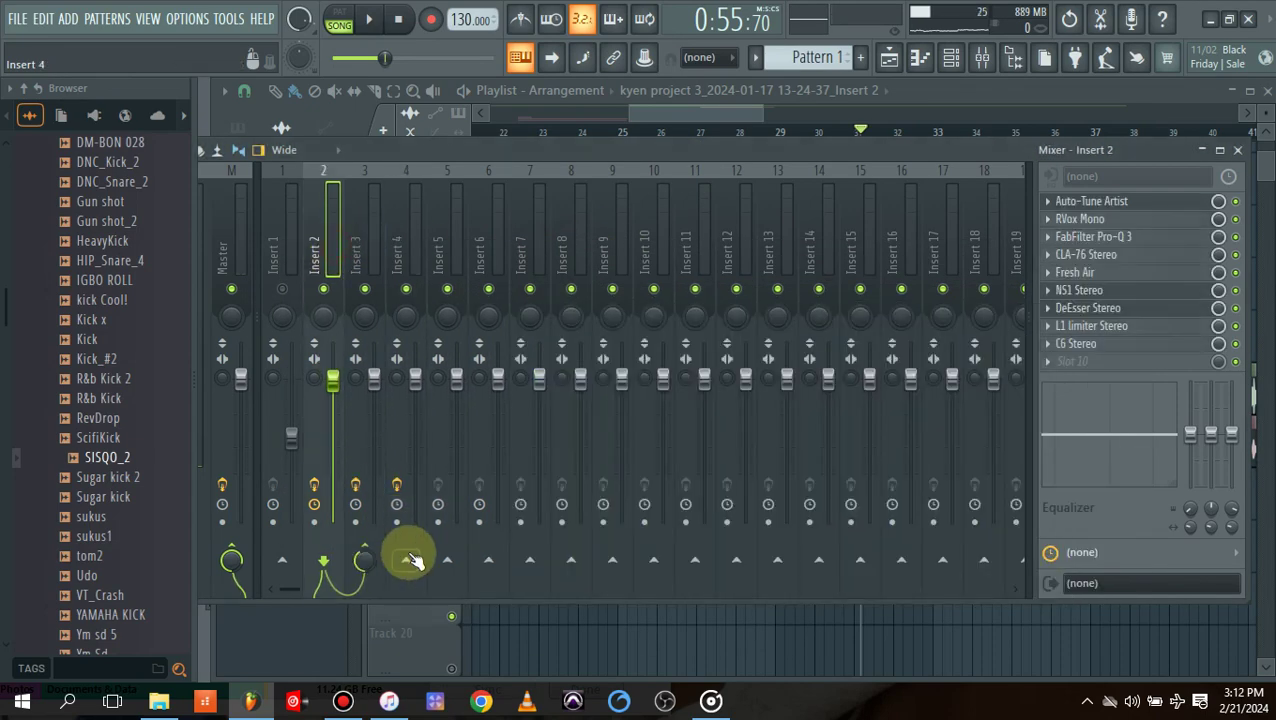
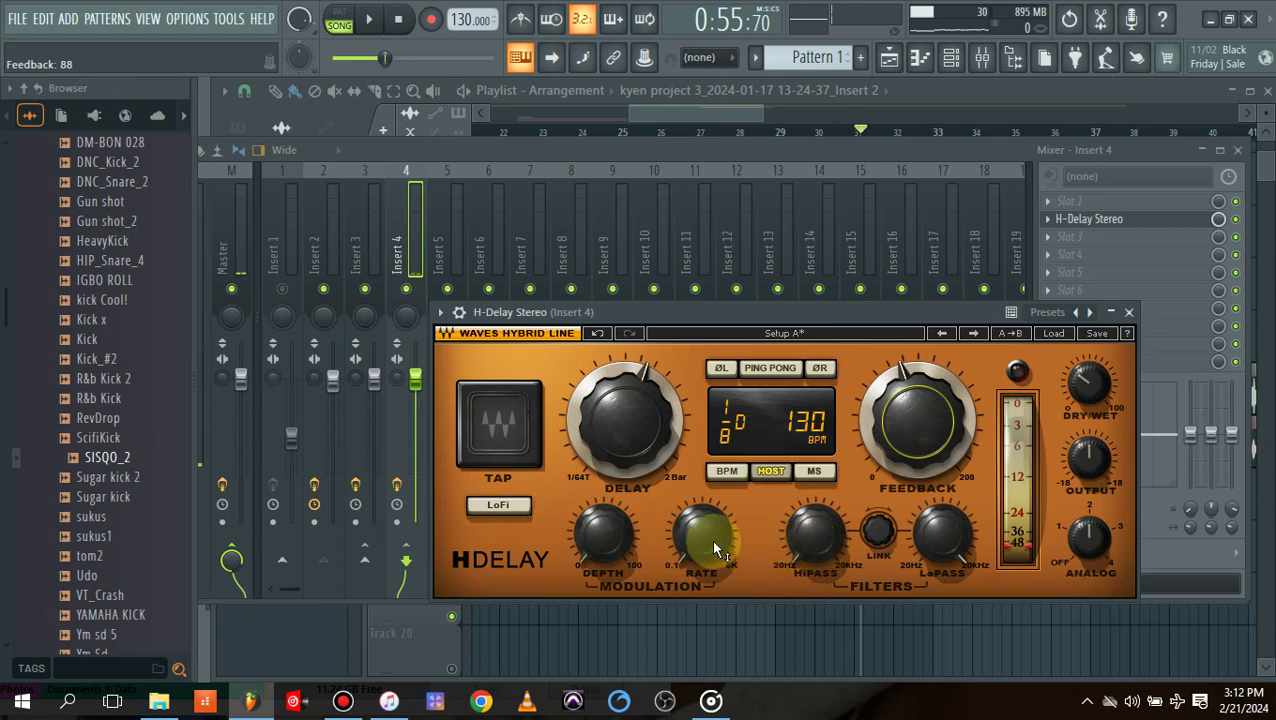
Set the H-Delay delay time to 1/32D and the feedback to 105 while auditioning the vocal.
click(708, 539)
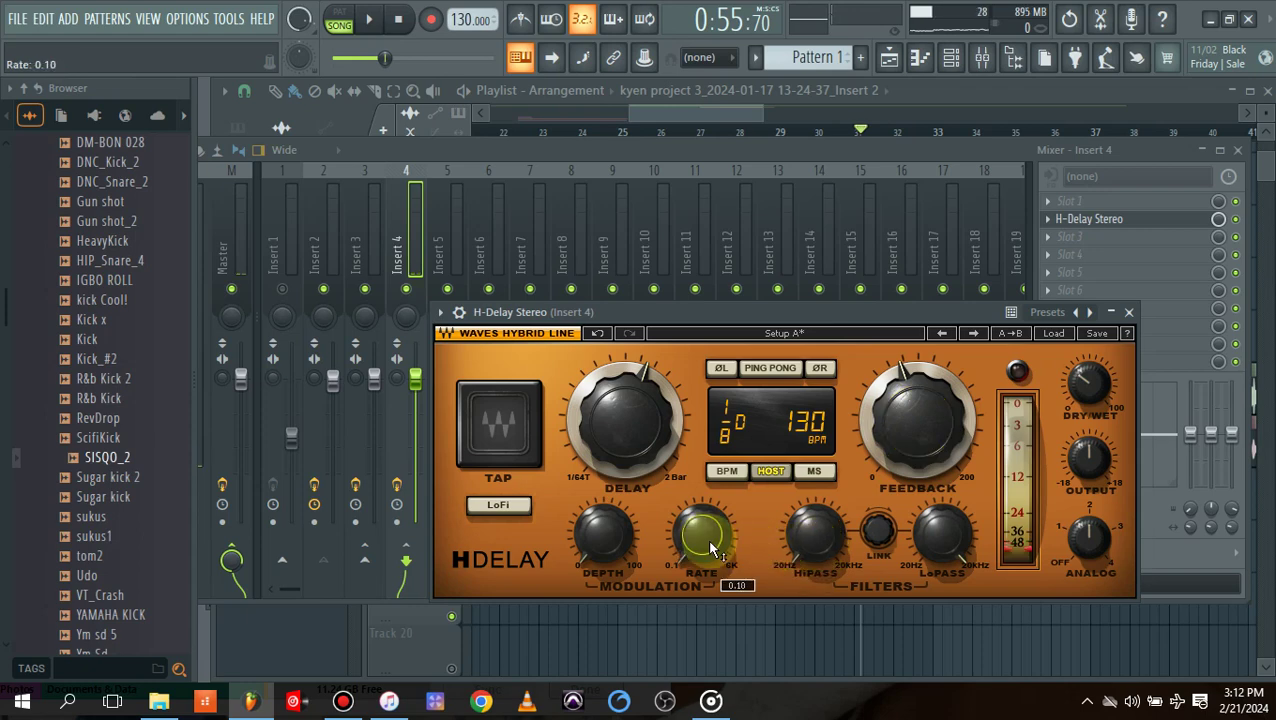
drag(642, 421, 648, 425)
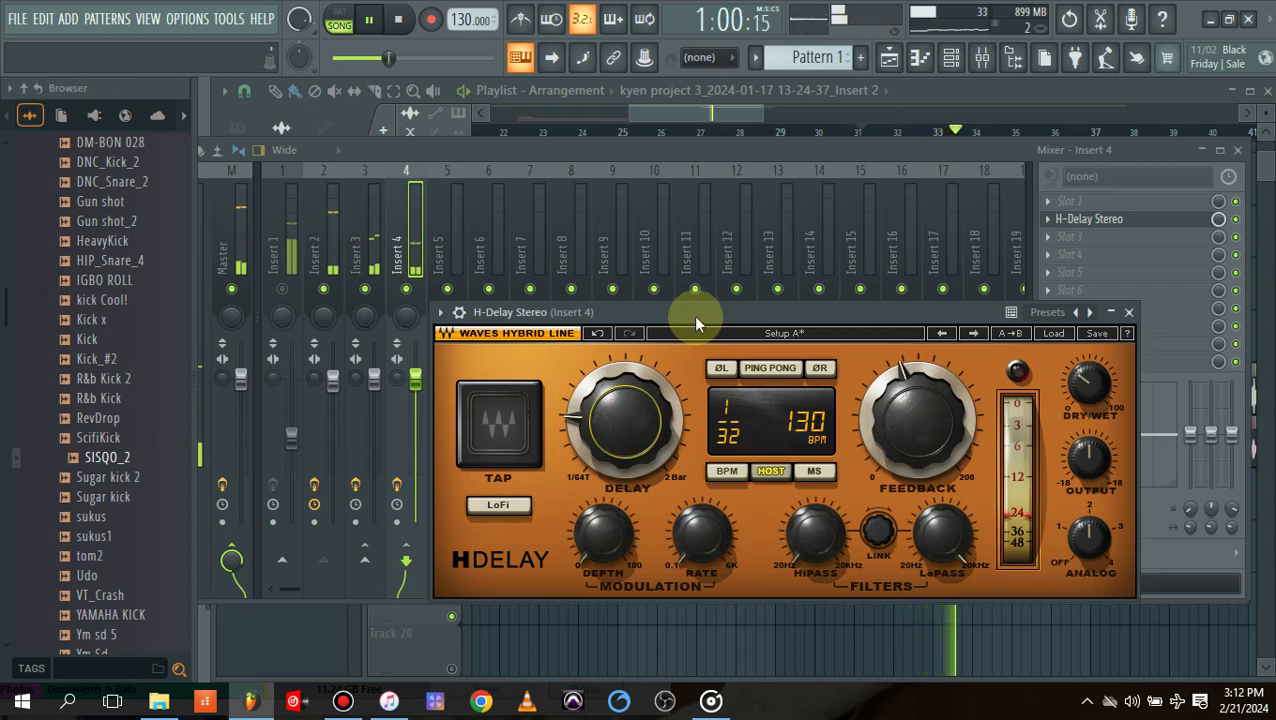
scroll(615, 460, up, 5)
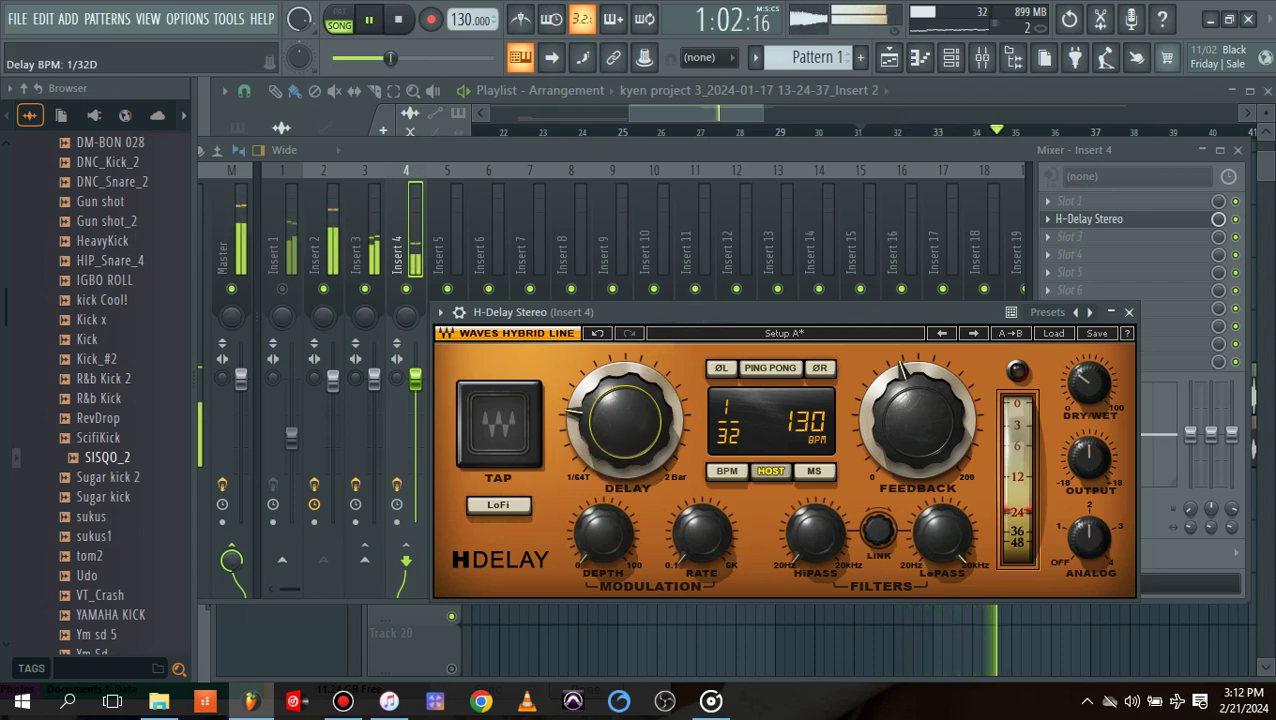
key(space)
key(space)
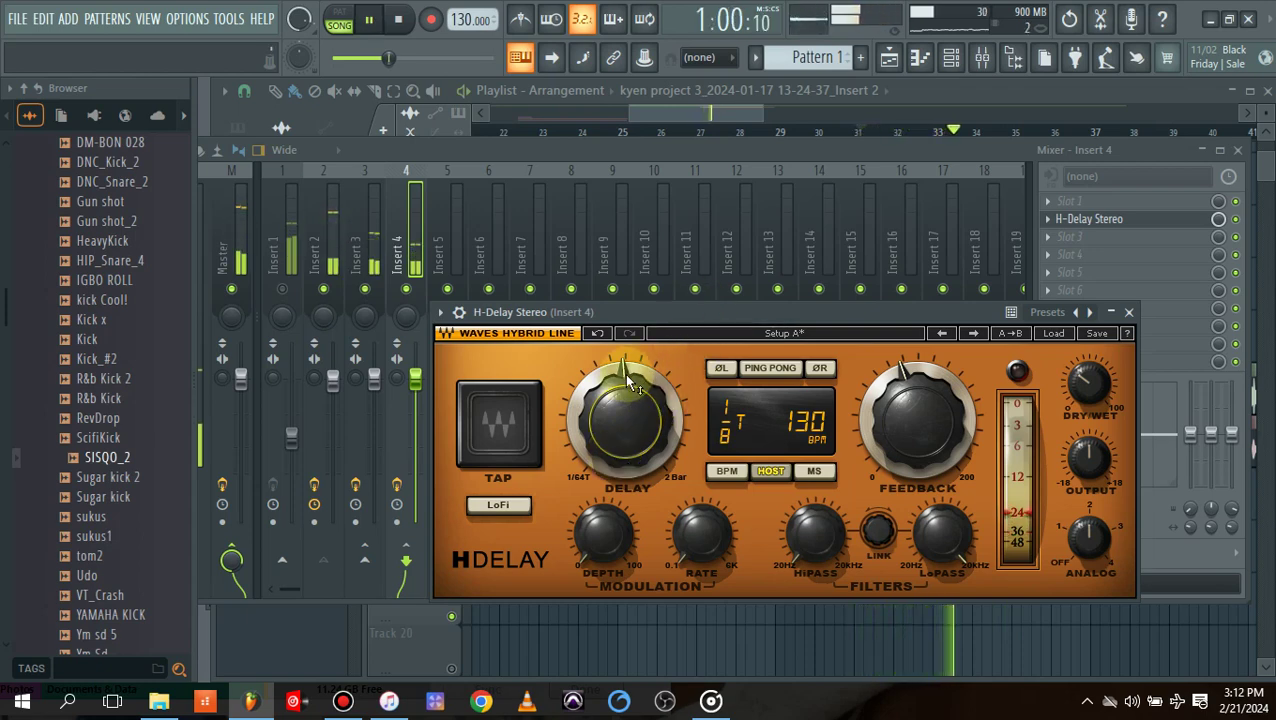
scroll(628, 385, down, 4)
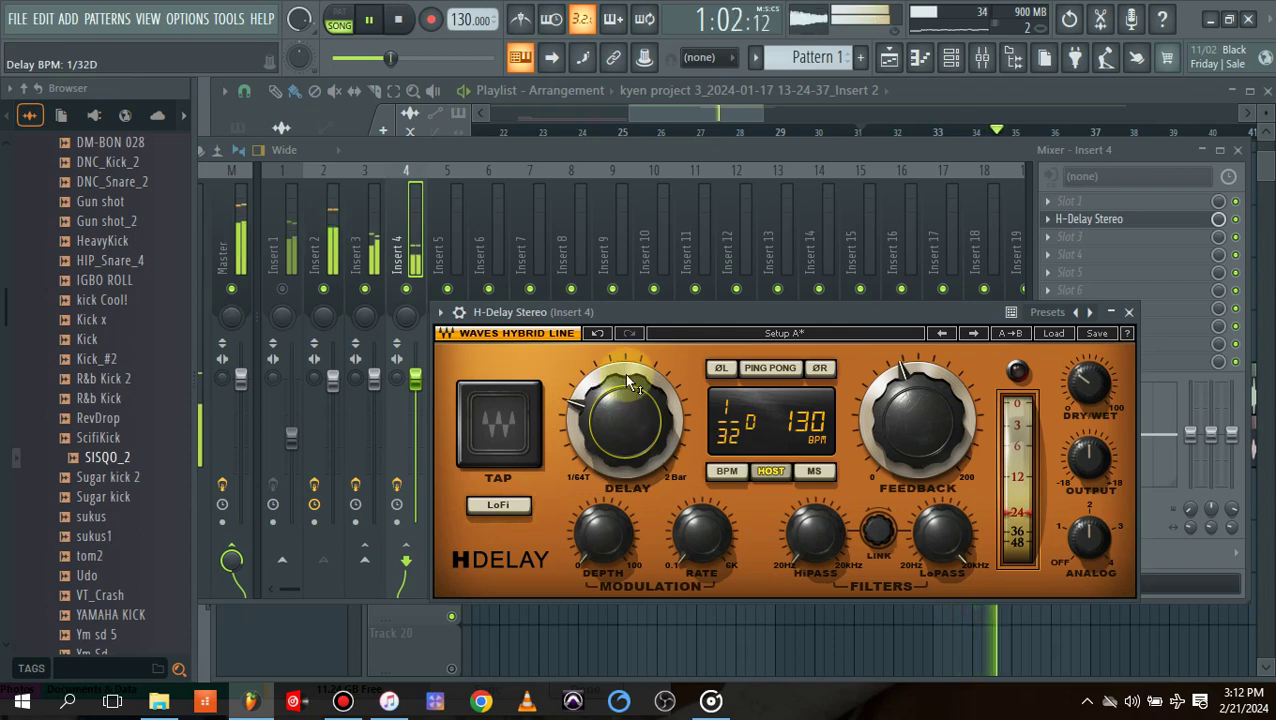
scroll(905, 418, up, 3)
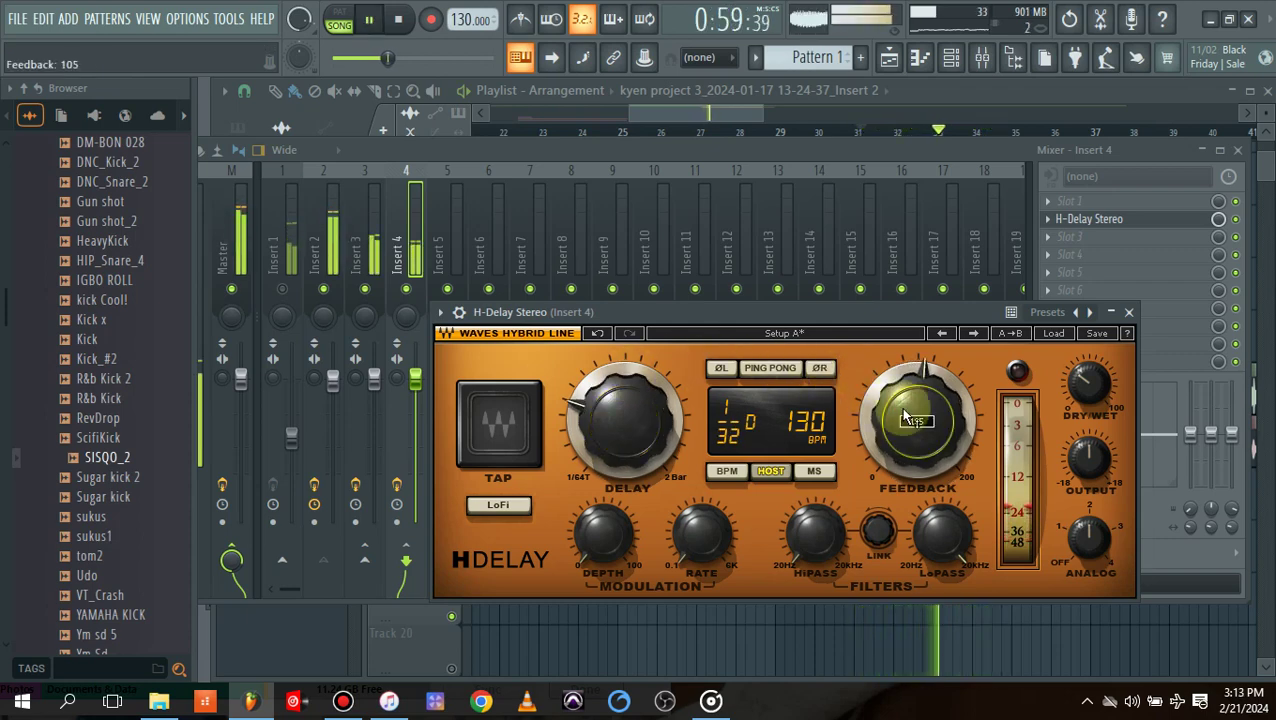
key(space)
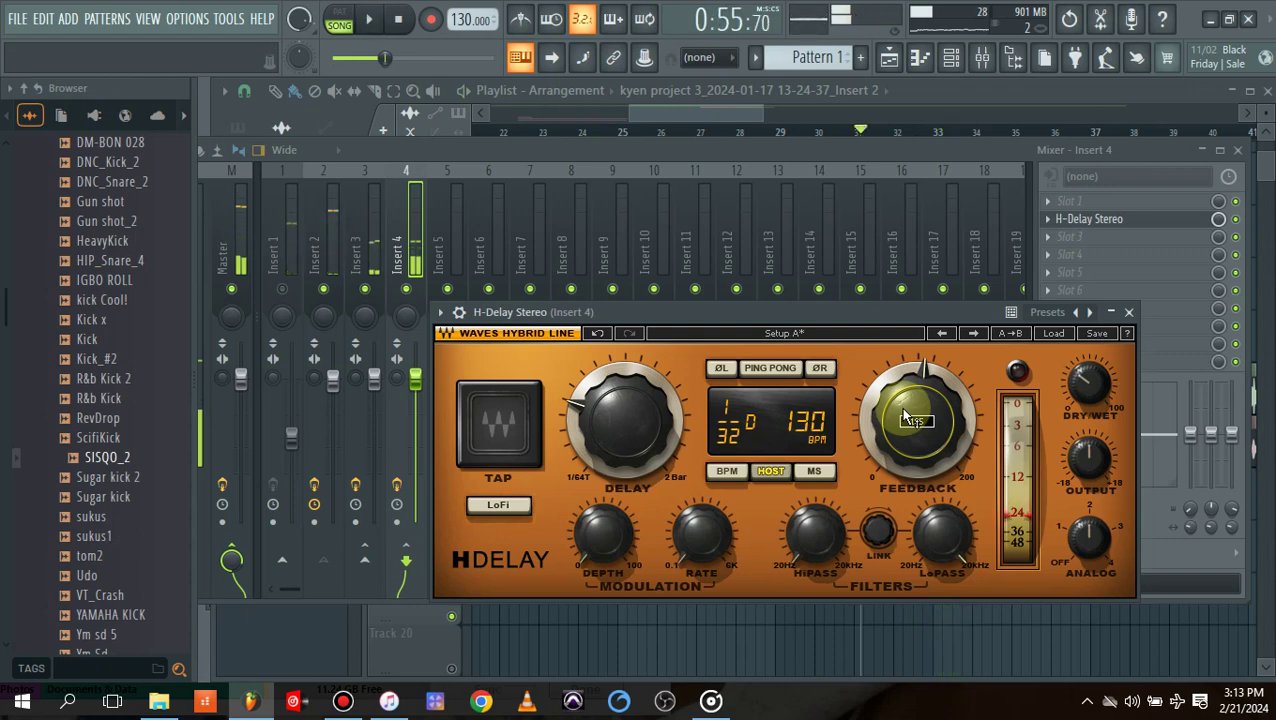
Reset the song position to the start and disable H-Delay Stereo on Insert 4.
click(400, 21)
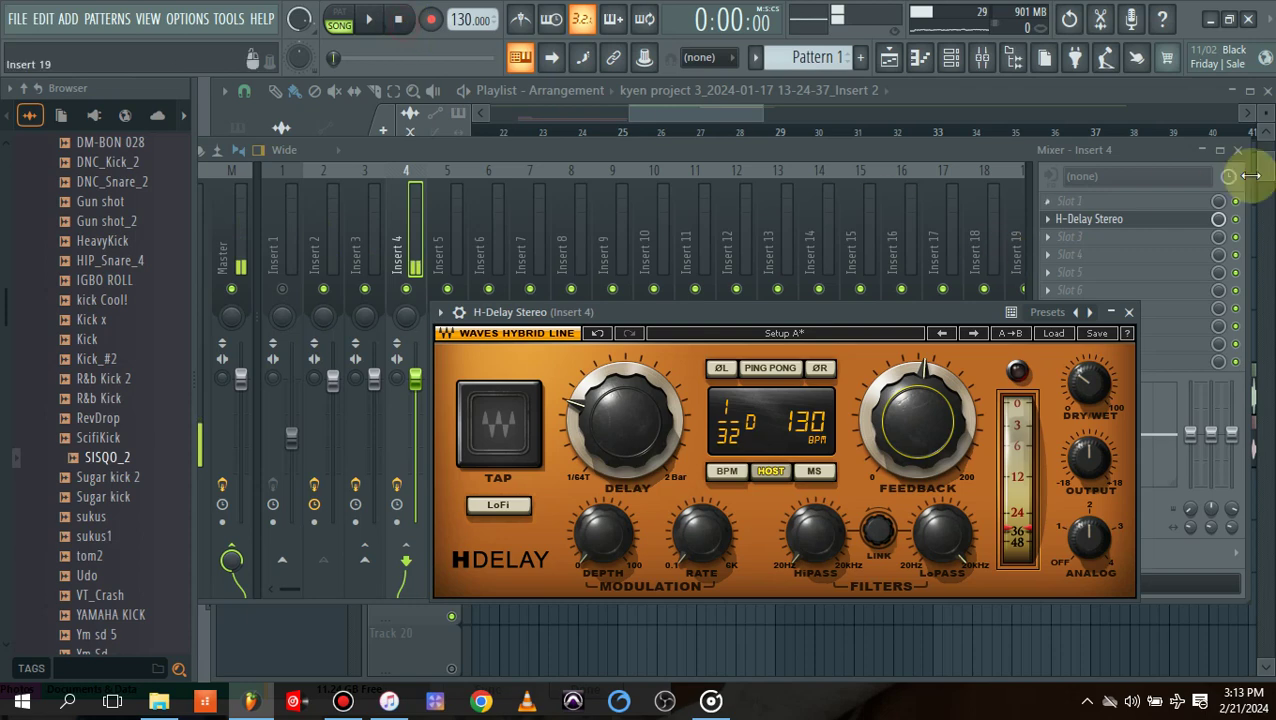
click(1238, 224)
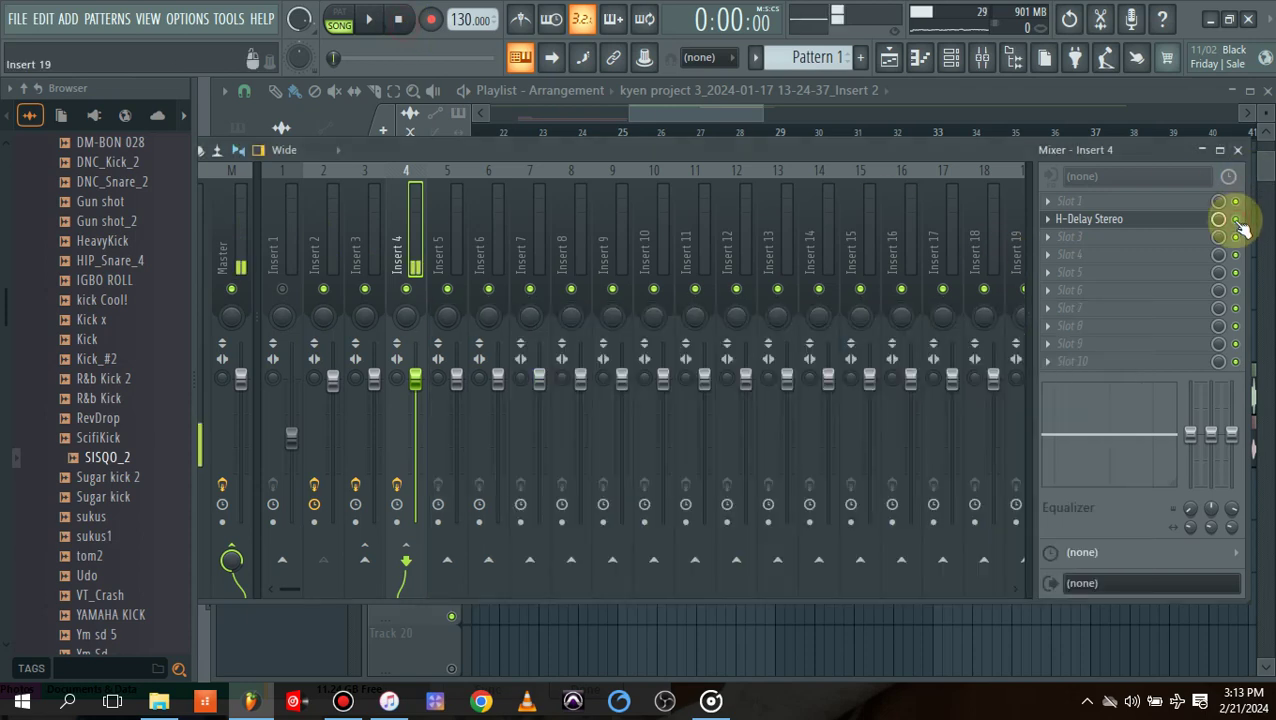
click(1237, 221)
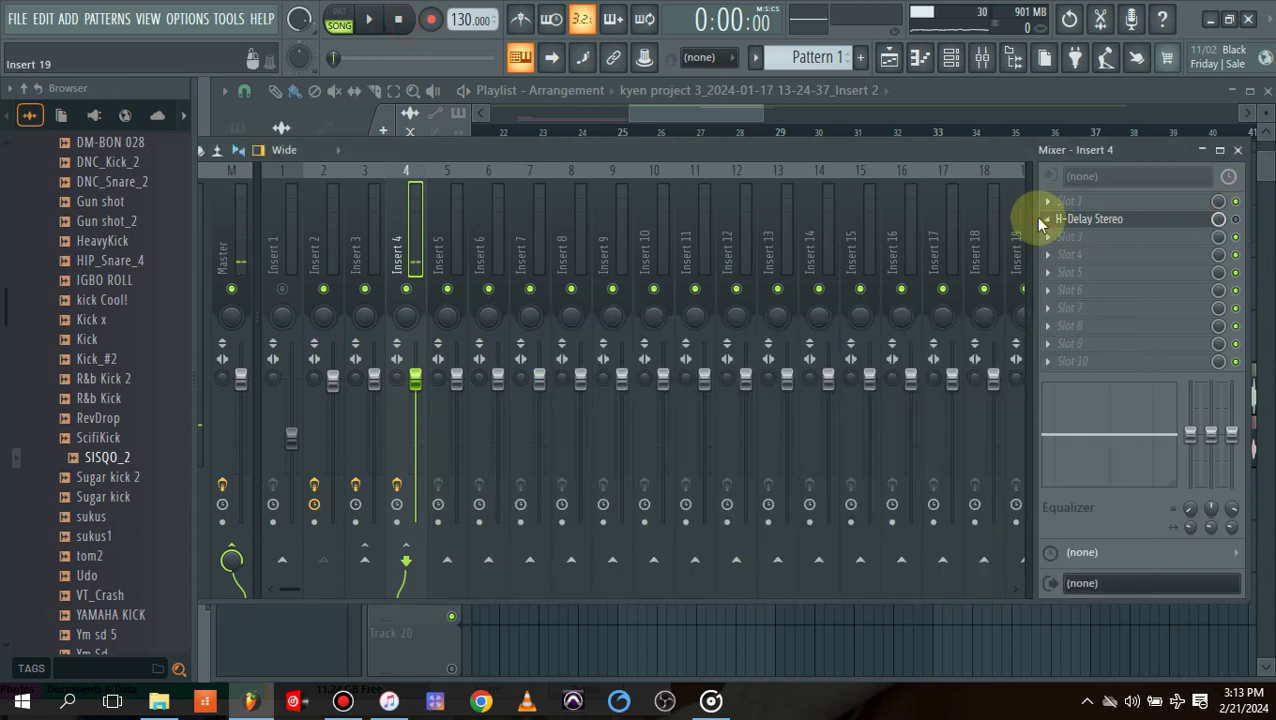
Replace H-Delay Stereo on Insert 4 with an enabled Fruity Delay 2 and set its delay time to 4:00.
click(1050, 226)
mouse_move(1053, 235)
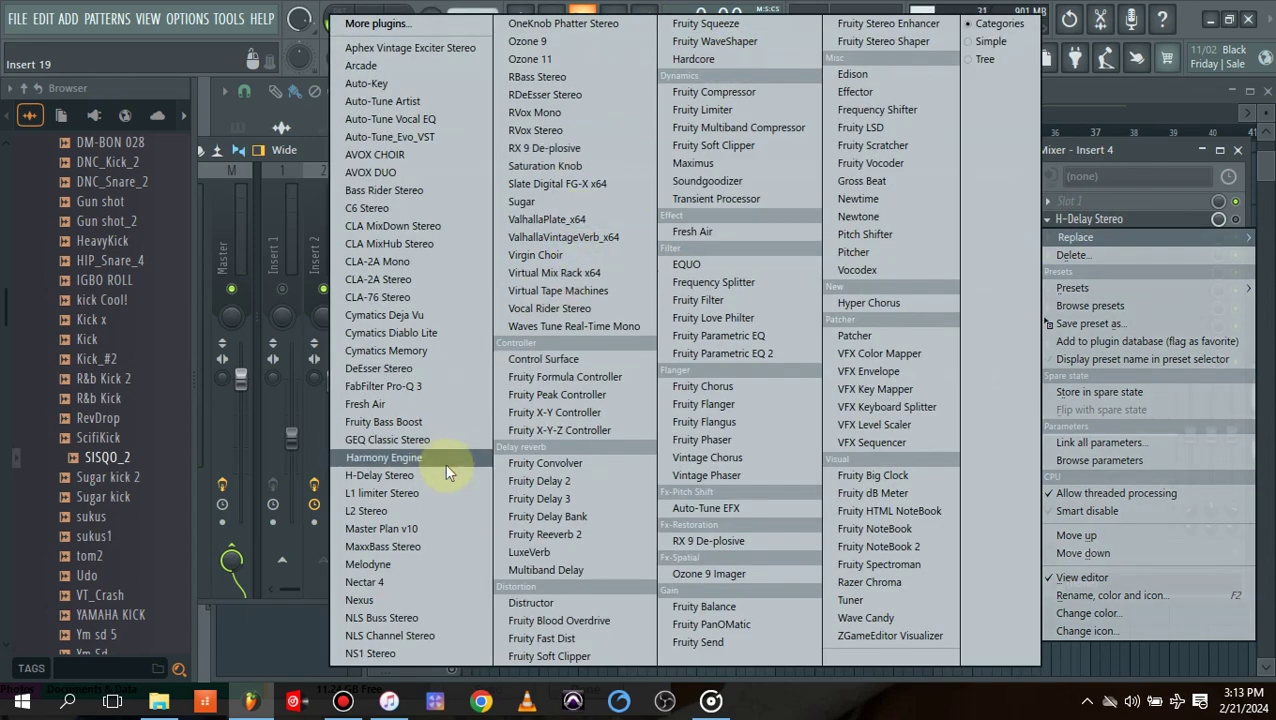
click(534, 480)
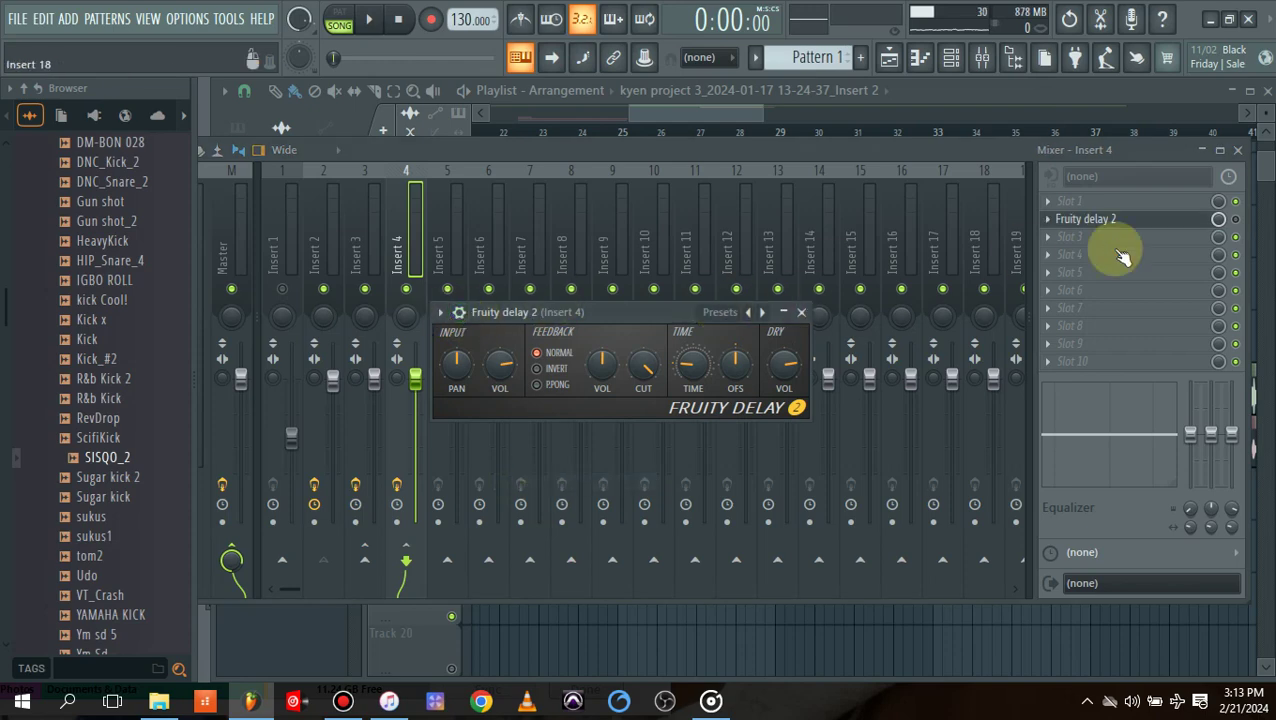
click(1155, 222)
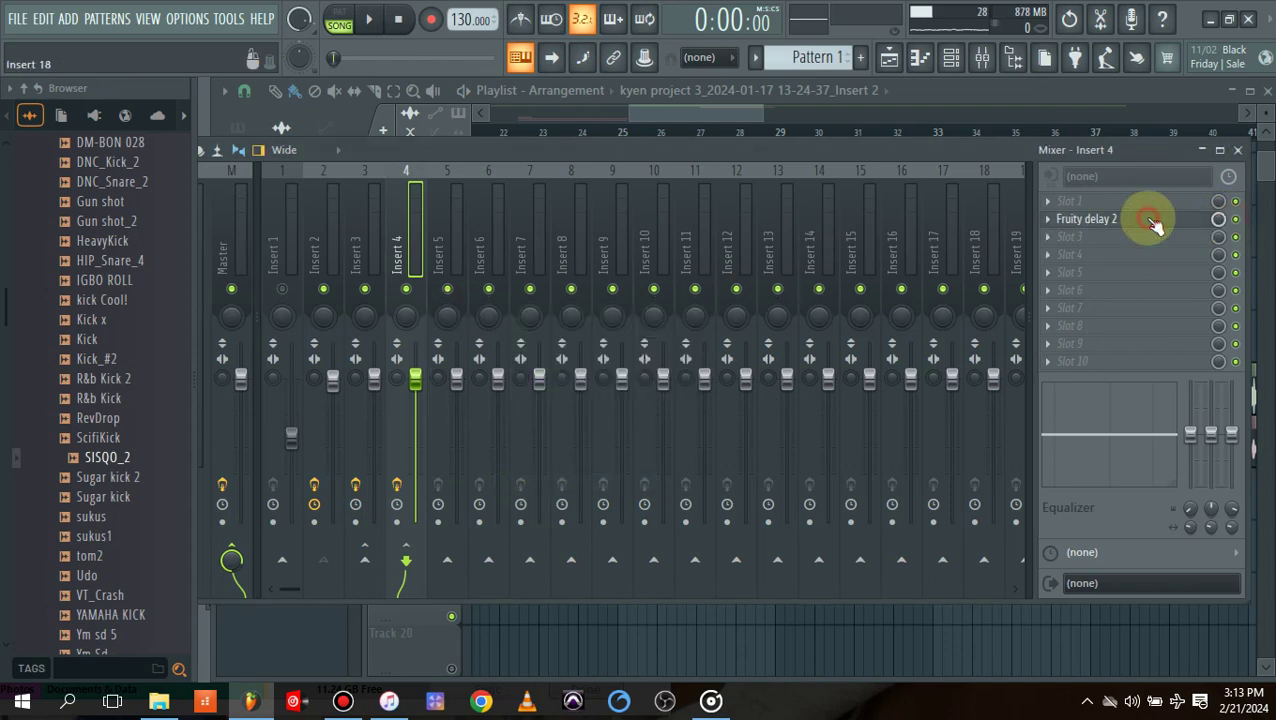
click(1153, 222)
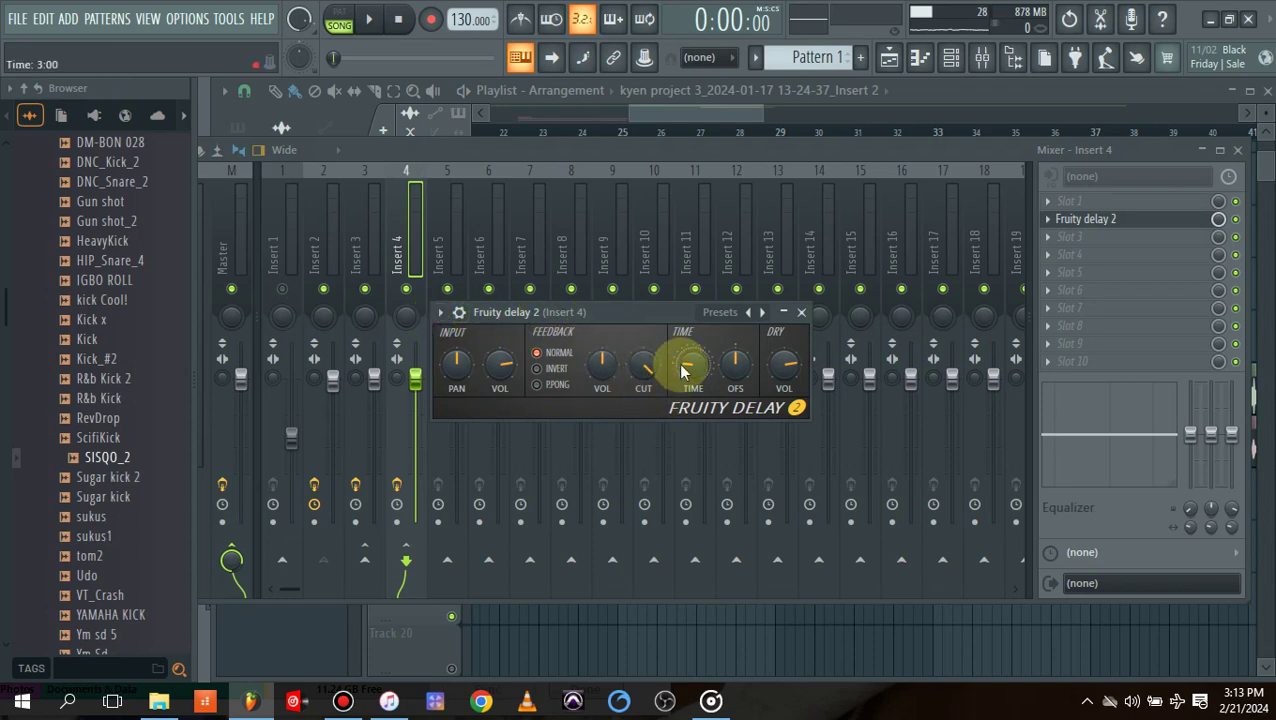
drag(697, 367, 695, 365)
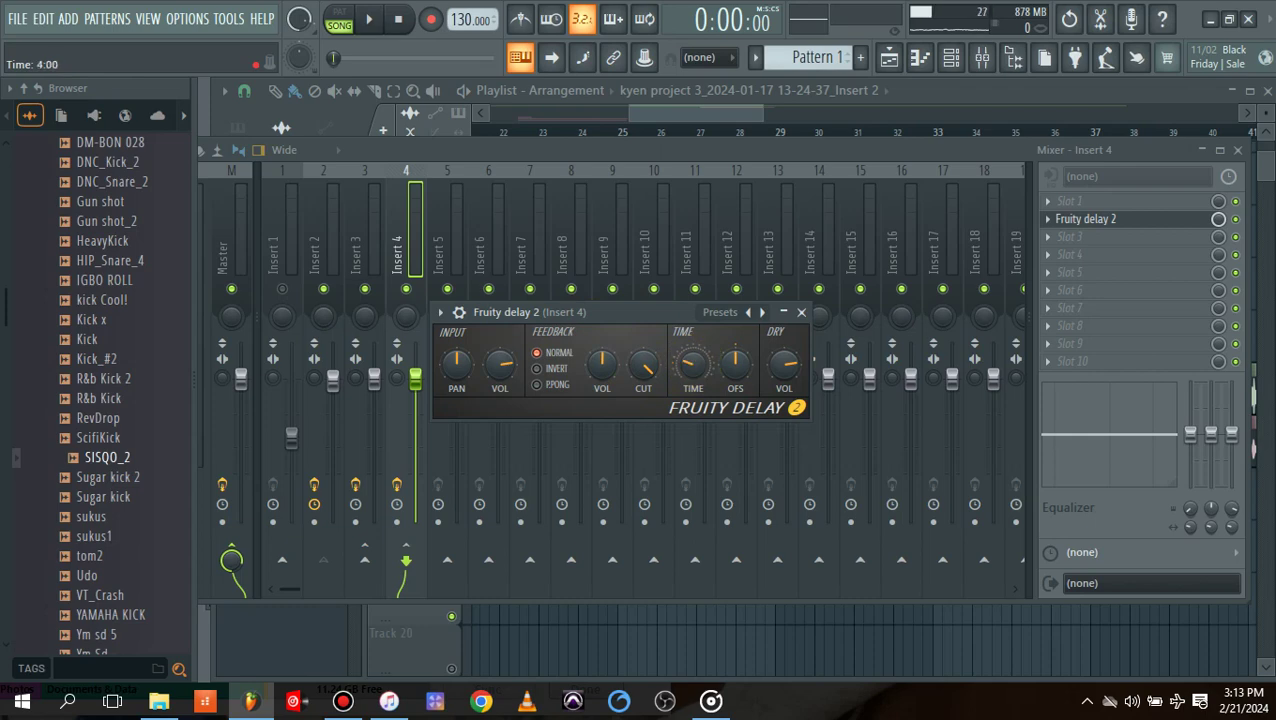
drag(695, 365, 695, 364)
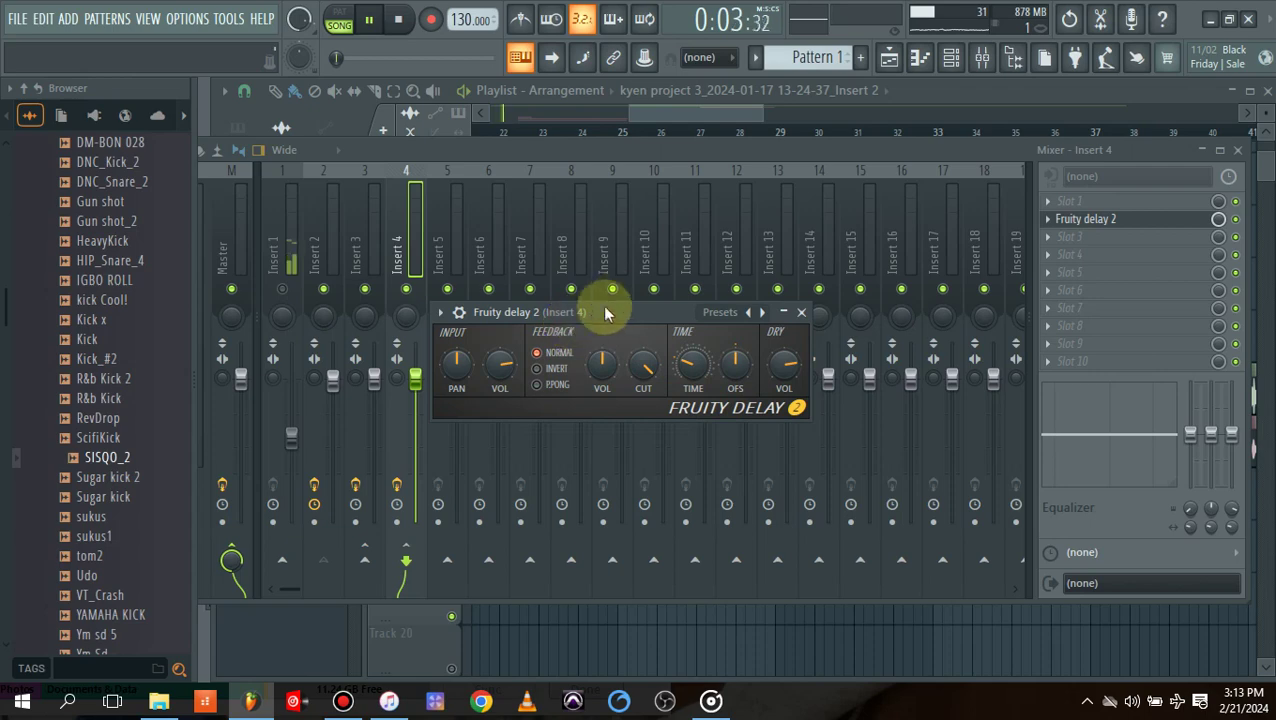
Move the song position to bar 31, just before the vocal clip on Track 16, and audition the vocal with the delay.
click(288, 291)
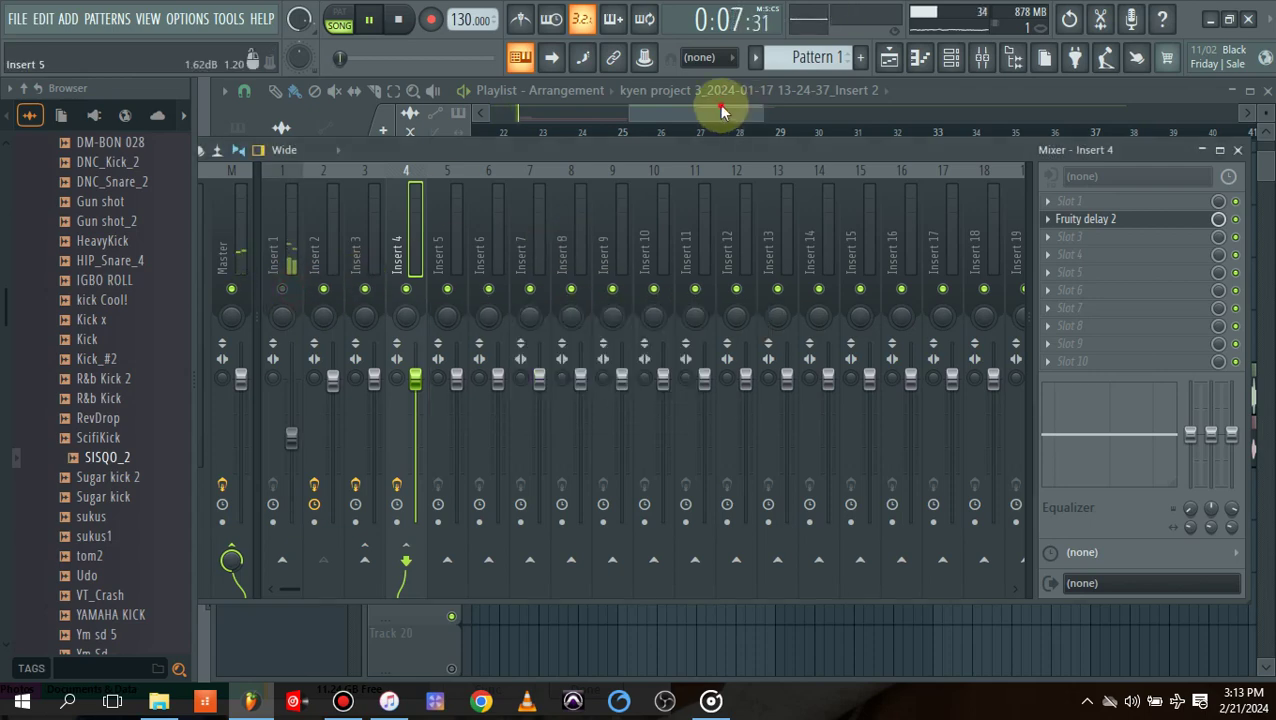
click(722, 111)
click(879, 138)
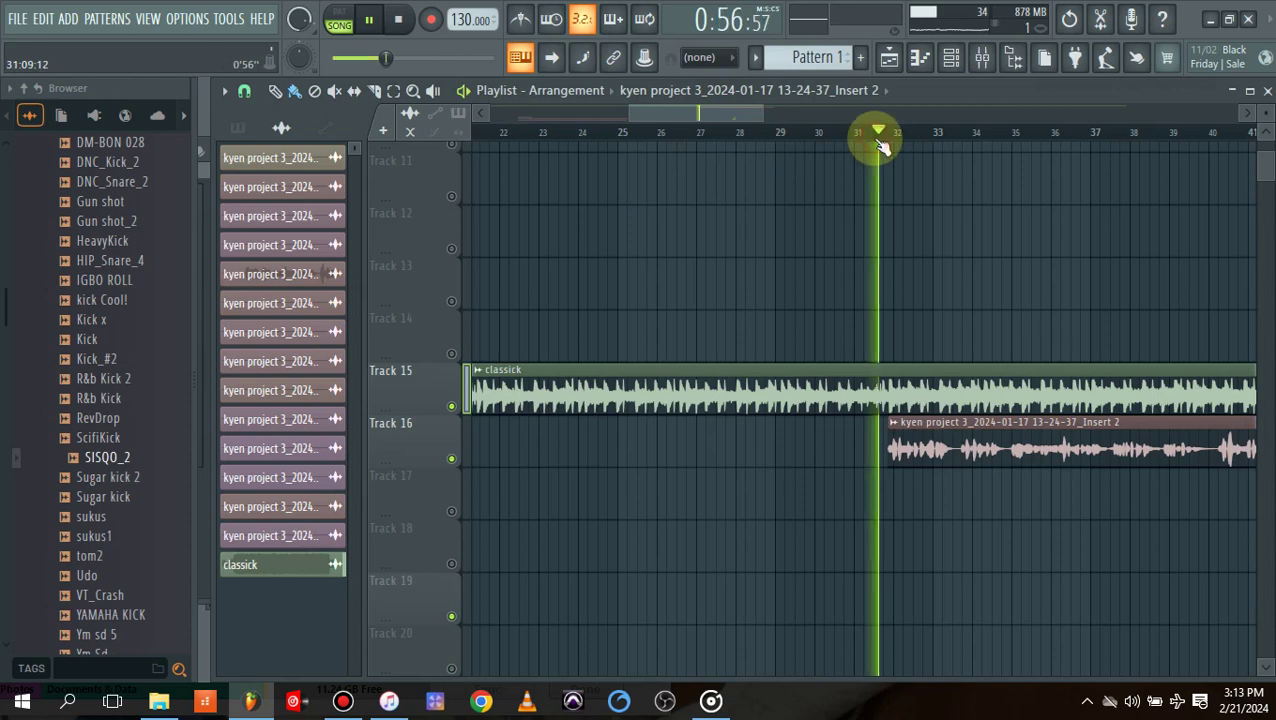
click(981, 58)
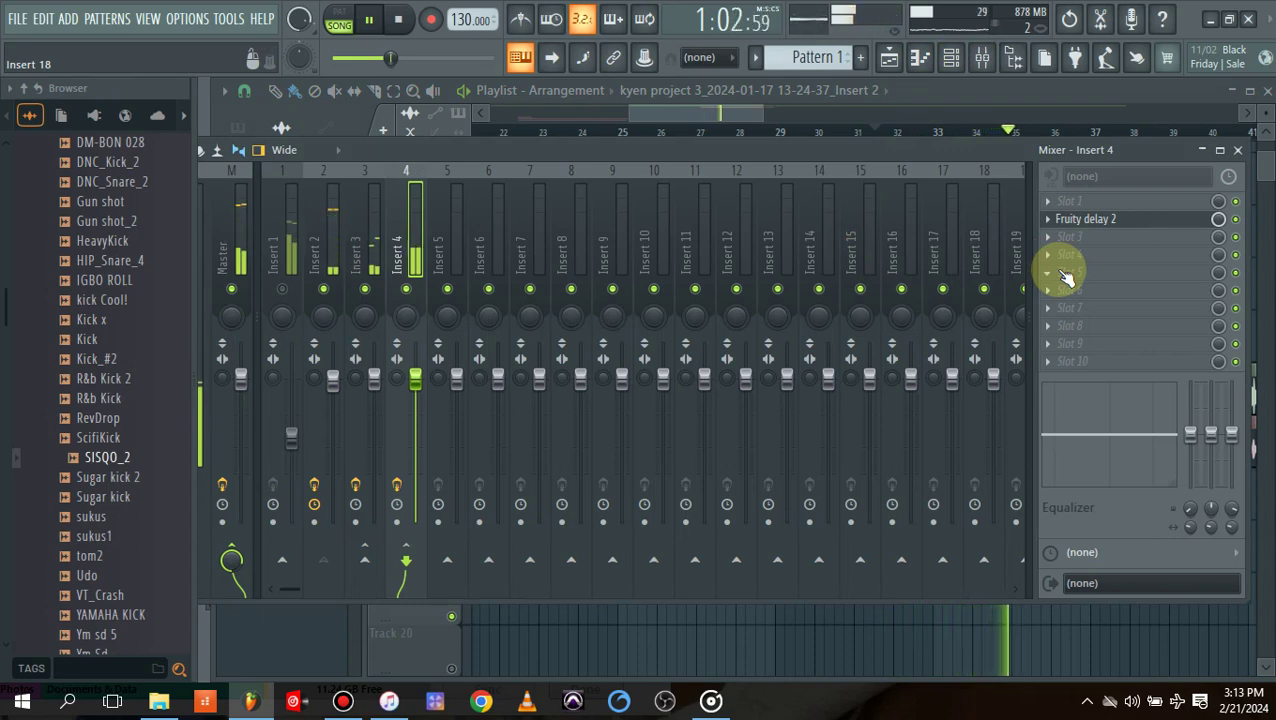
key(space)
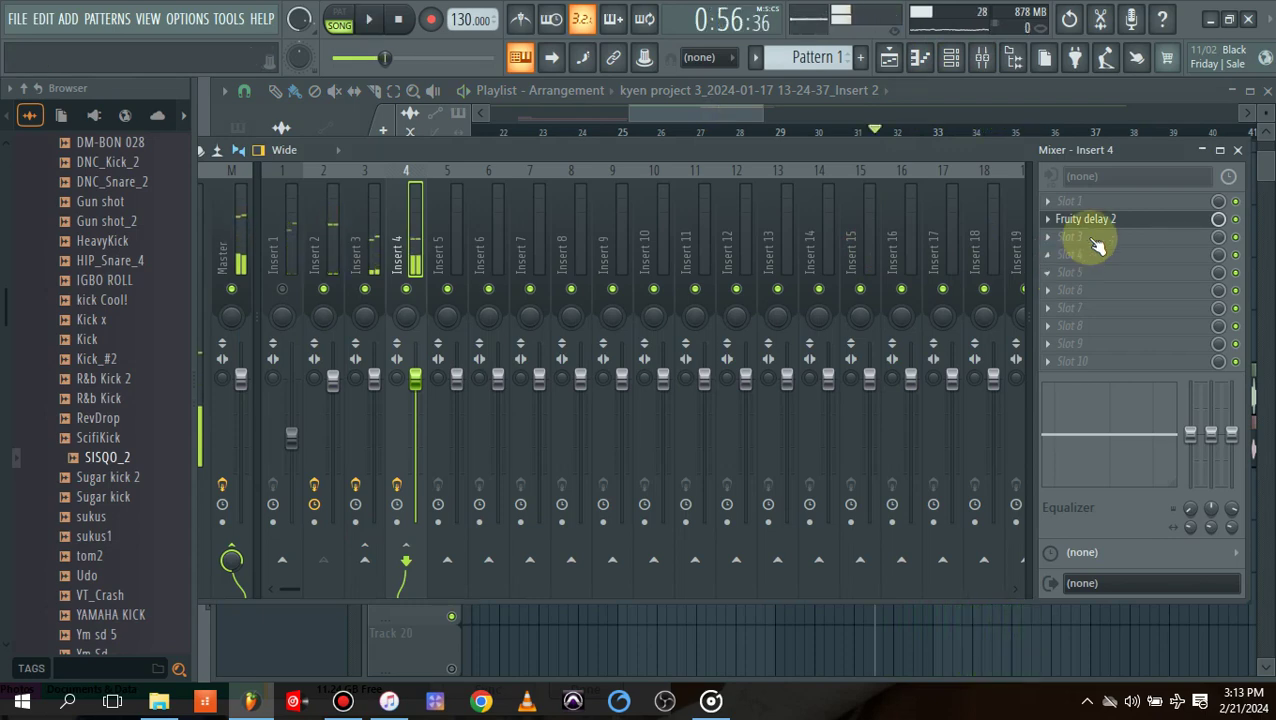
Try different Fruity Delay 2 delay times up to 6:00 while auditioning the vocal from bar 31.
click(1090, 222)
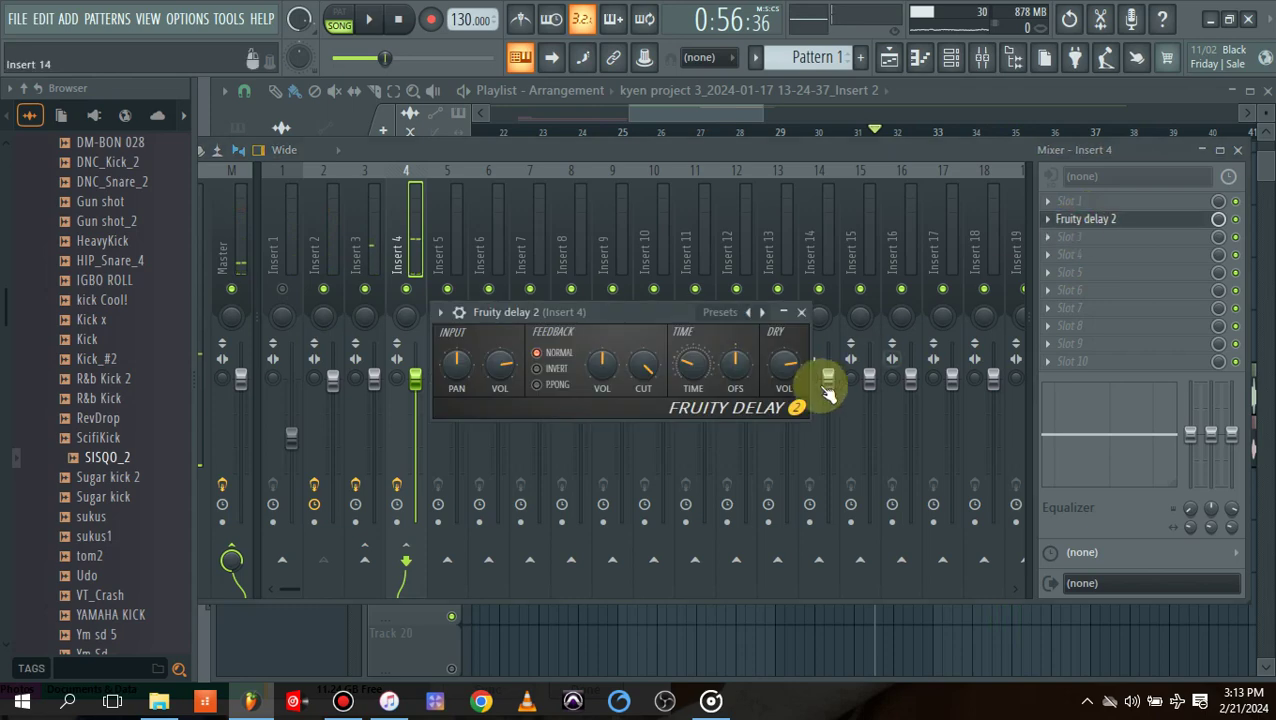
click(687, 376)
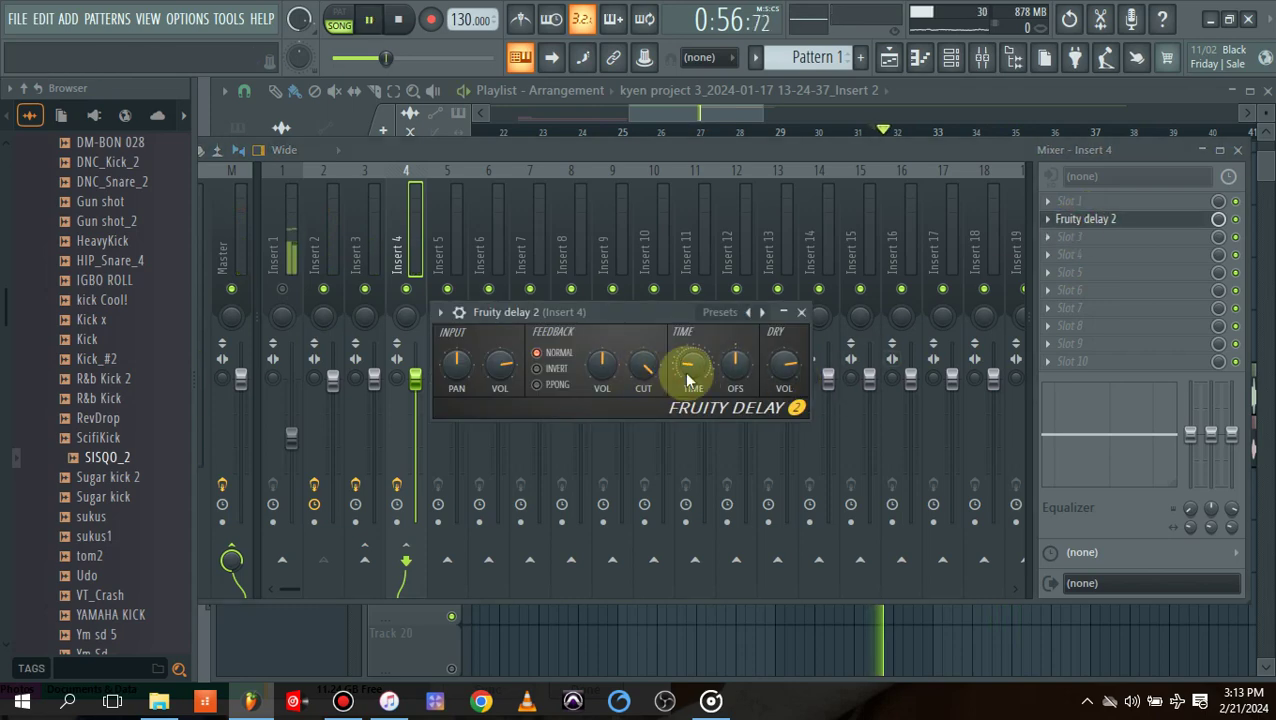
drag(687, 378, 665, 330)
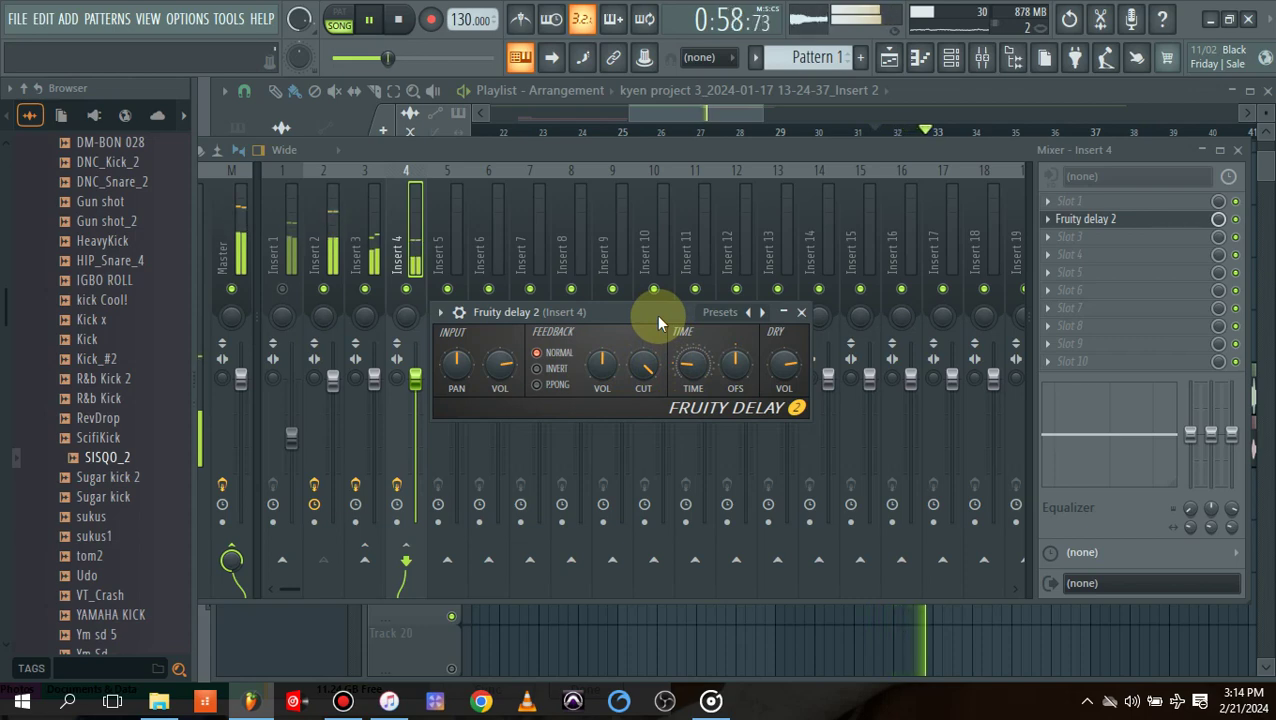
click(685, 363)
drag(687, 374, 687, 374)
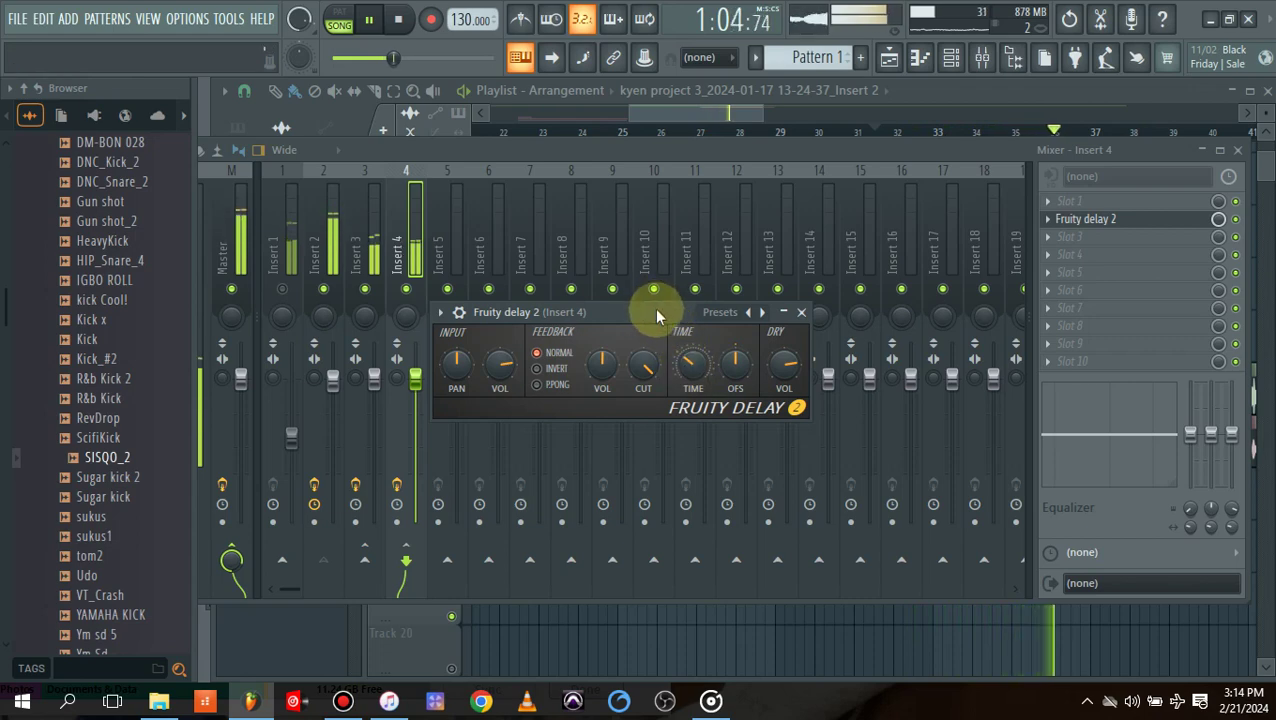
drag(689, 369, 689, 363)
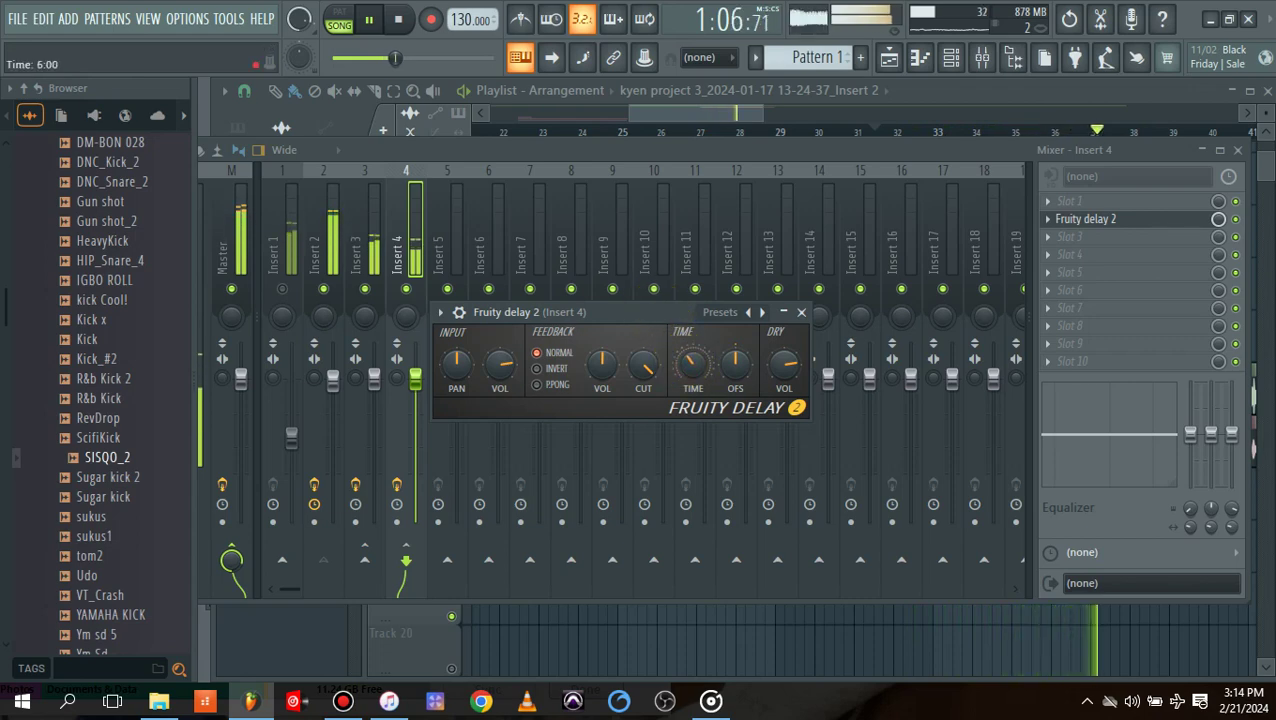
click(800, 311)
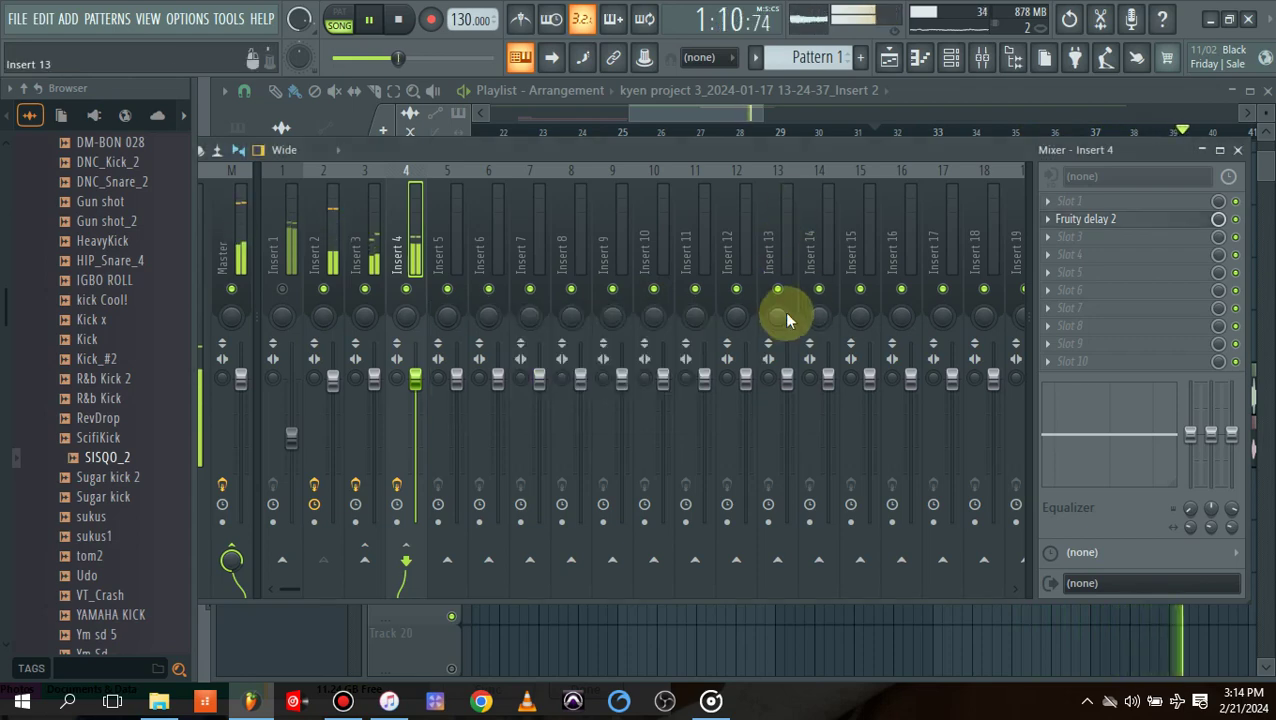
Set the Fruity Delay 2 delay time on Insert 4 to 5:00 and audition the vocal.
click(1084, 219)
key(space)
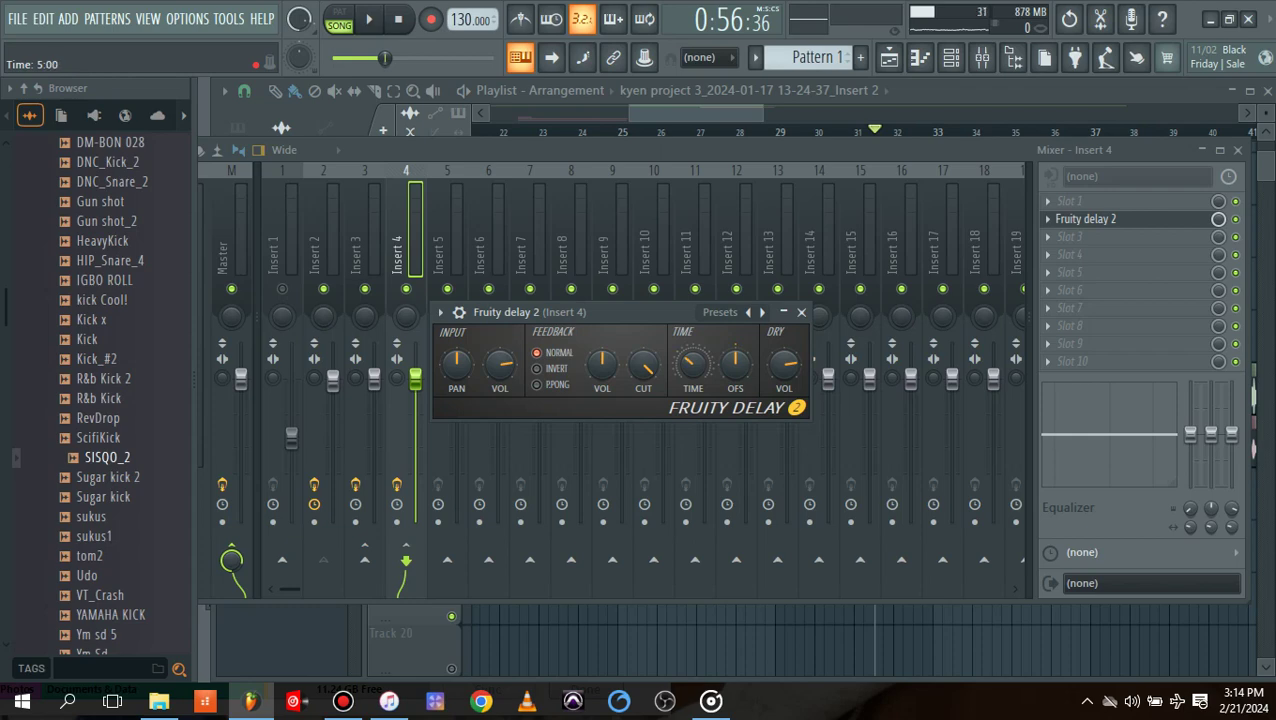
key(space)
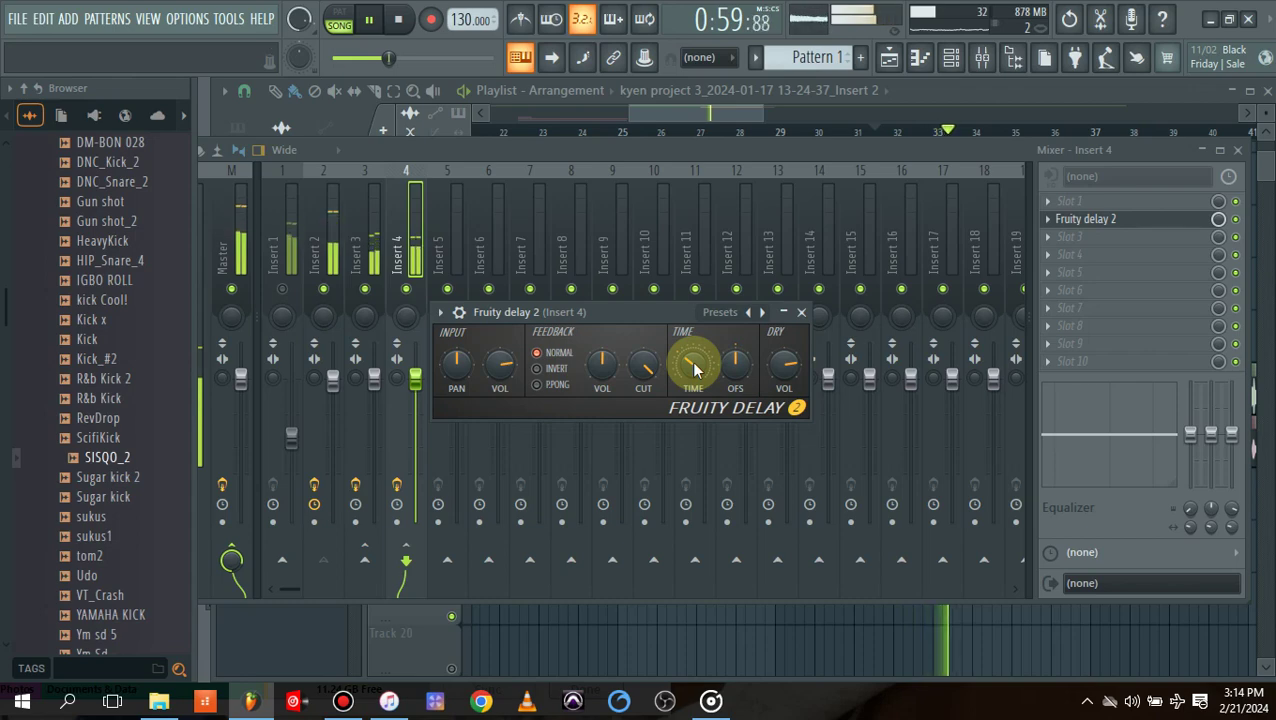
key(space)
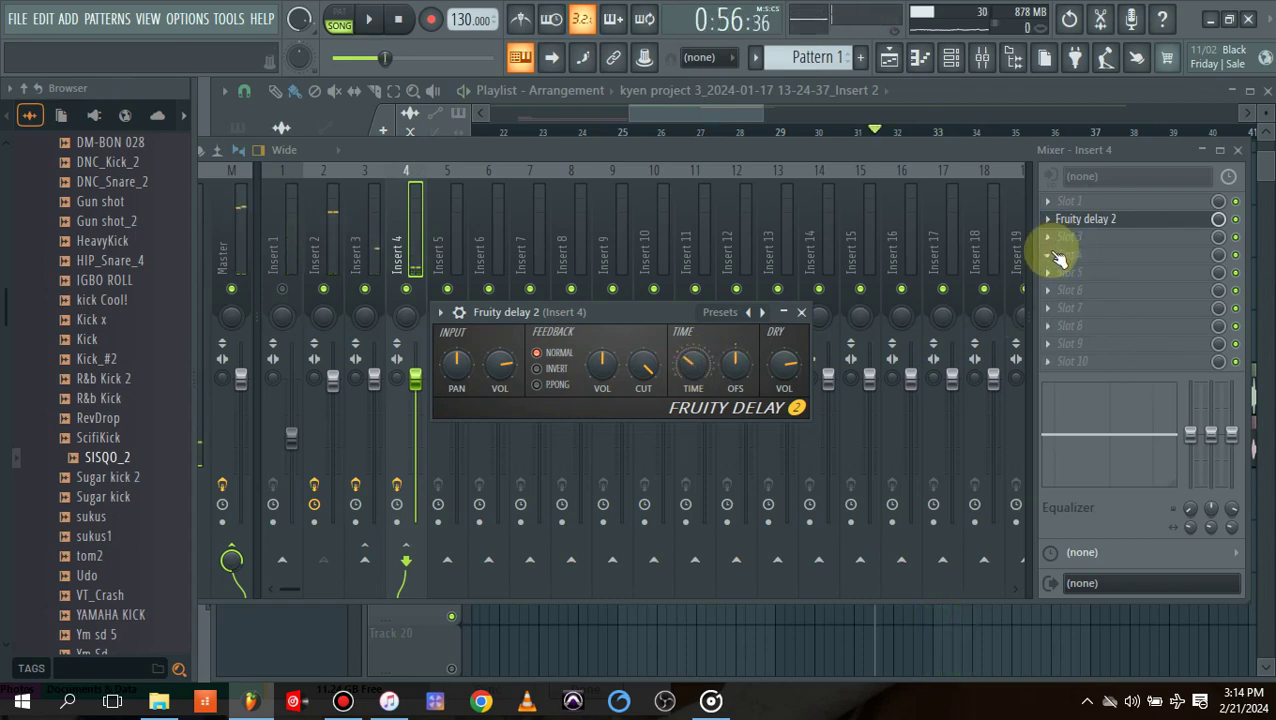
Load Fruity Parametric EQ 2 into the fourth slot of Insert 4, make band 1 a high pass with its cutoff near band 2, and audition.
click(1058, 256)
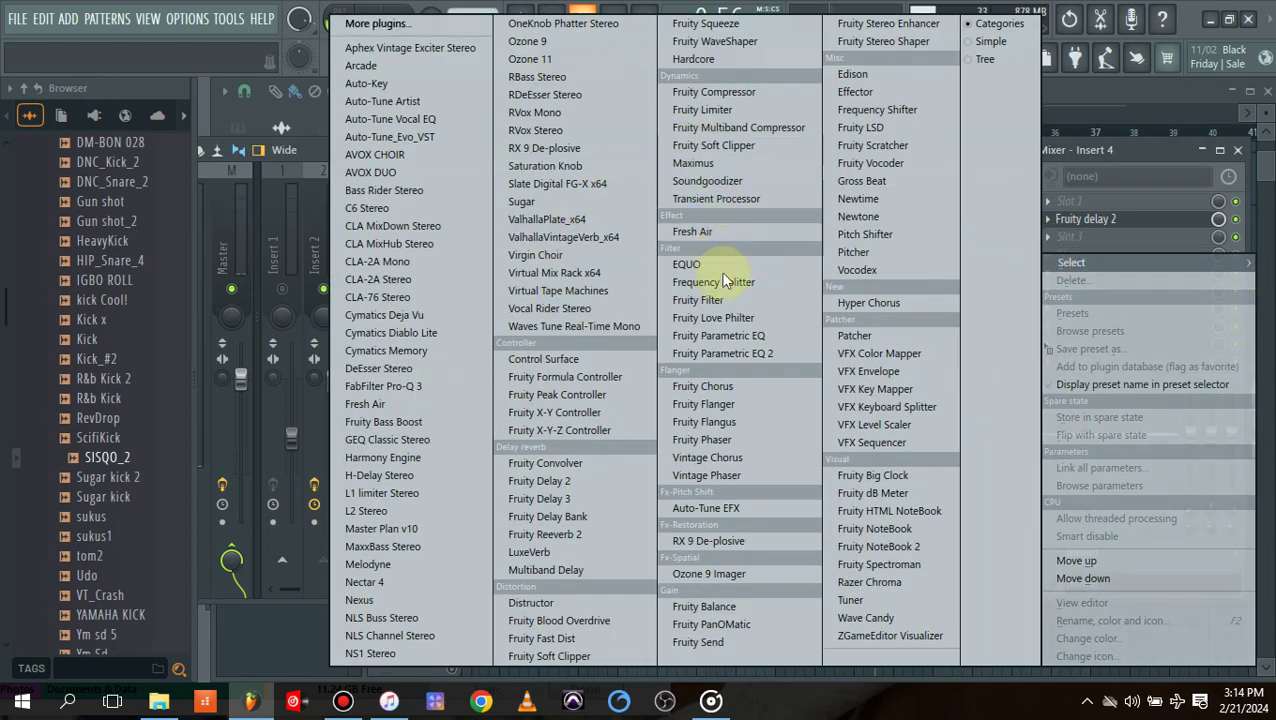
click(738, 353)
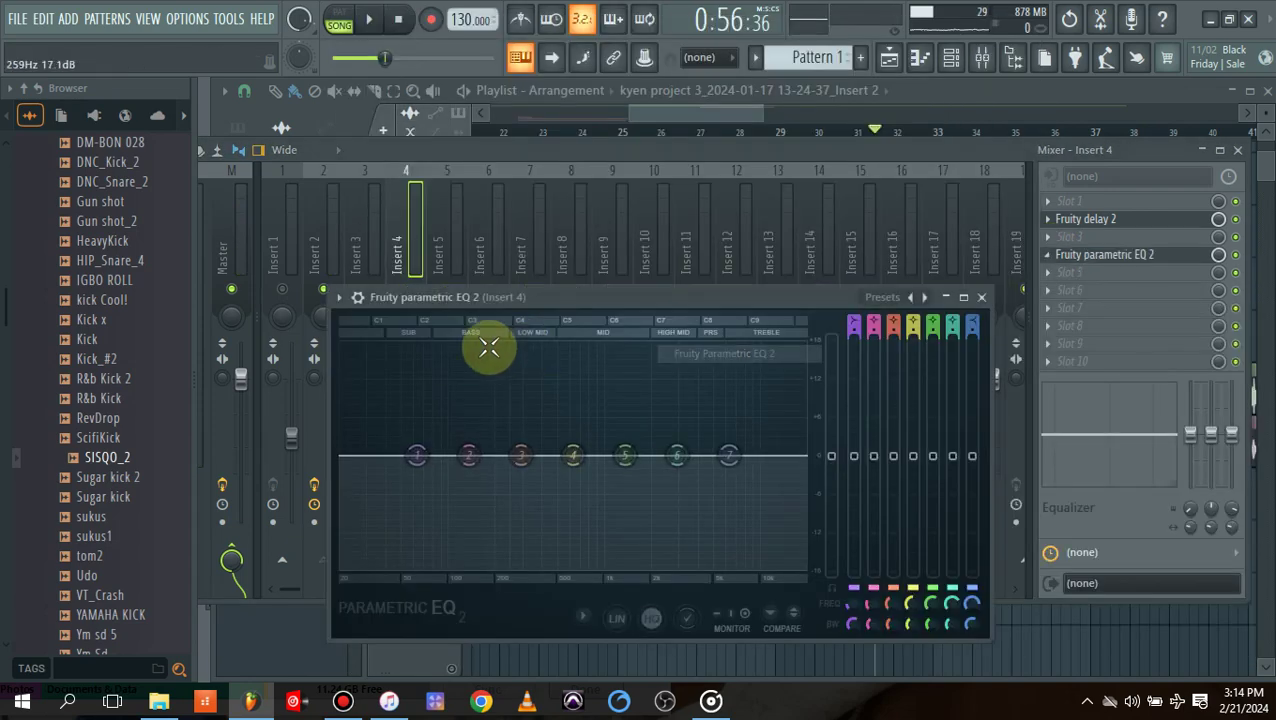
mouse_move(417, 456)
mouse_down()
mouse_move(375, 491)
mouse_move(413, 457)
mouse_up()
right_click(410, 455)
mouse_move(437, 502)
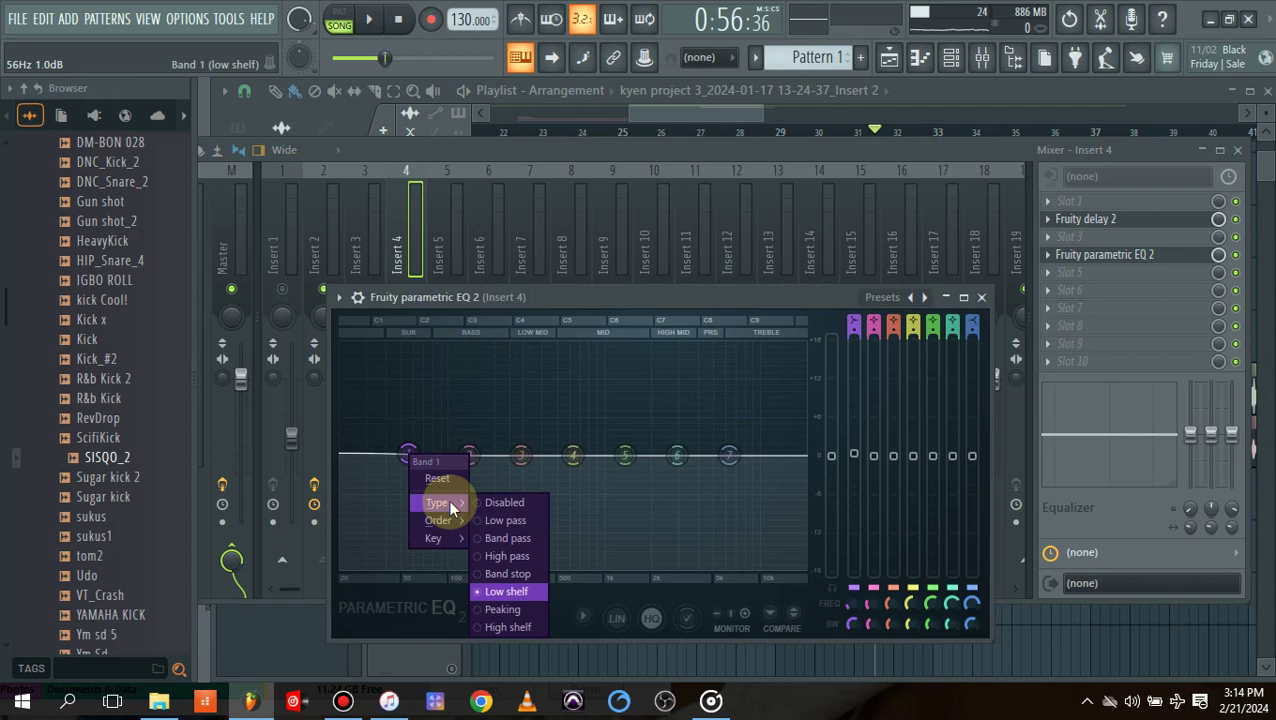
click(520, 556)
drag(412, 457, 478, 463)
key(space)
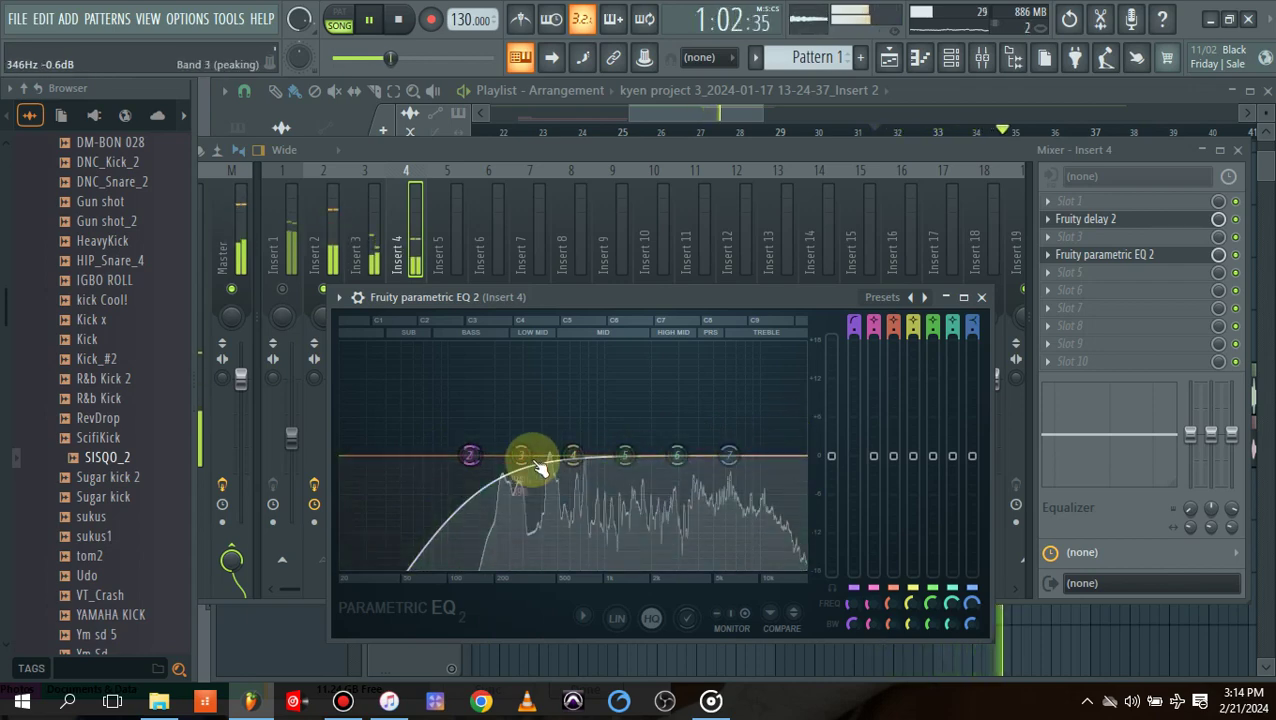
key(space)
Try the low shelf and high pass types on EQ band 7, undoing the high pass change.
right_click(730, 458)
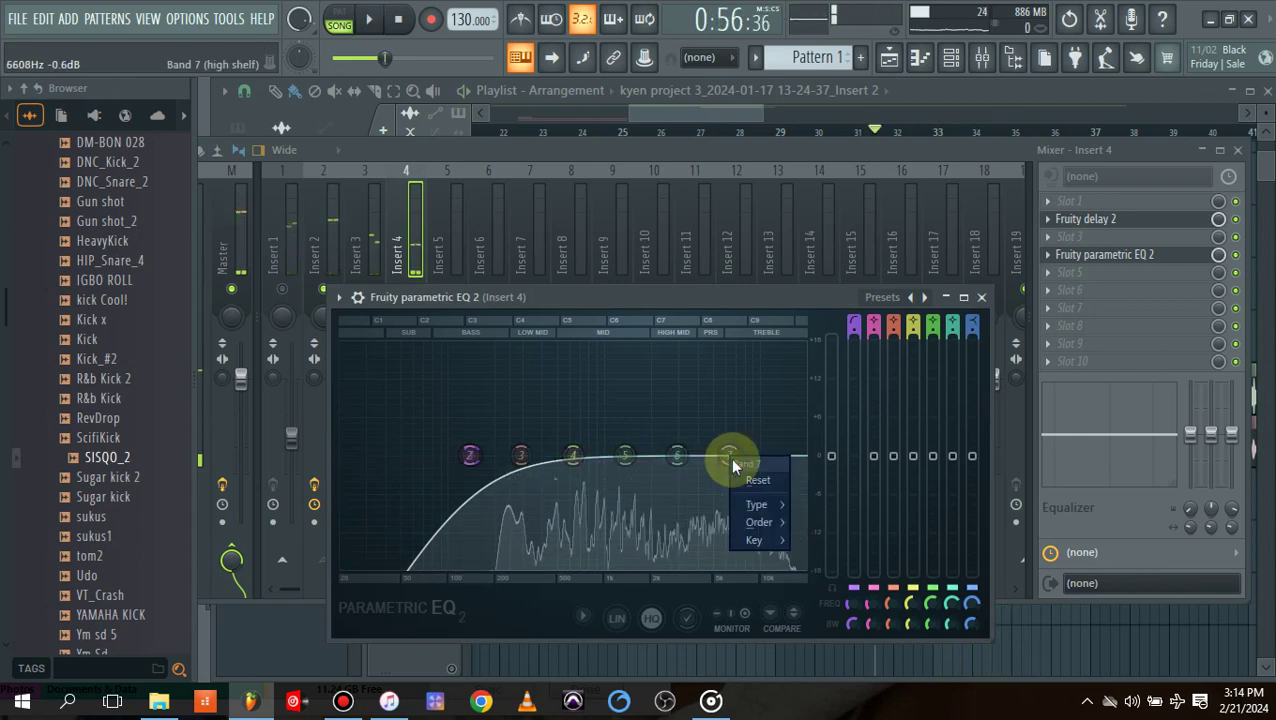
mouse_move(778, 509)
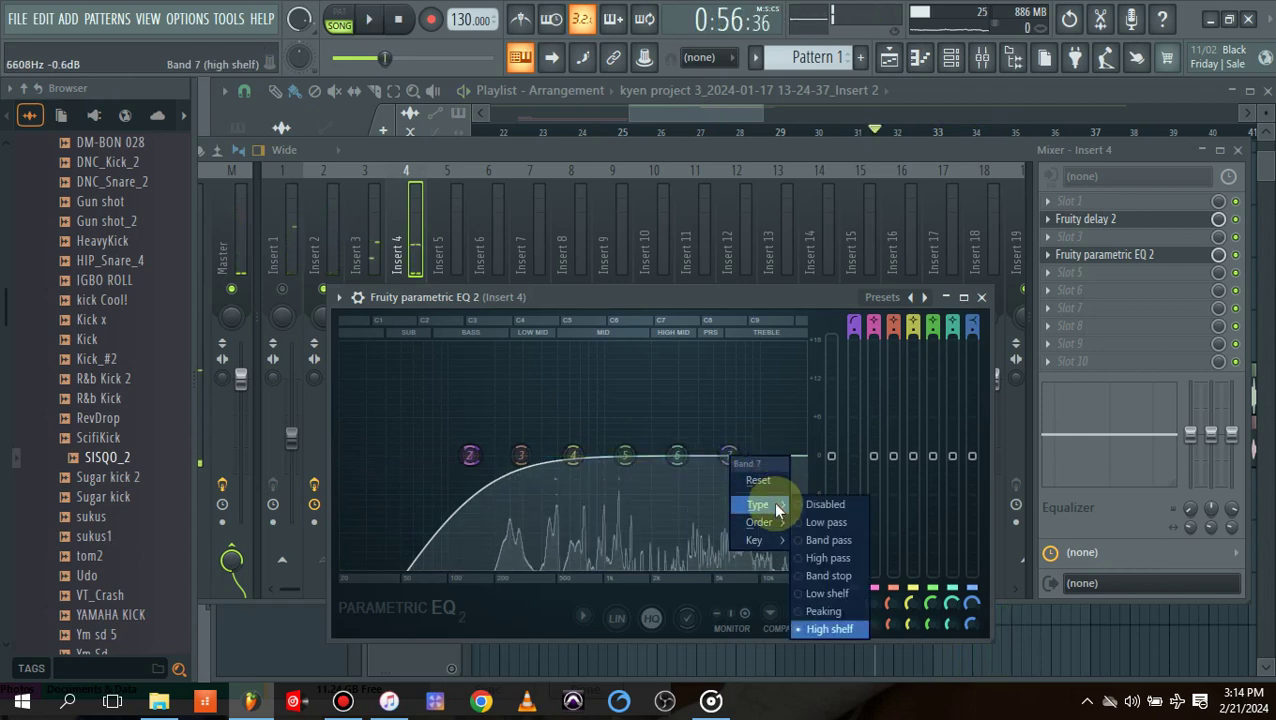
click(829, 594)
right_click(730, 458)
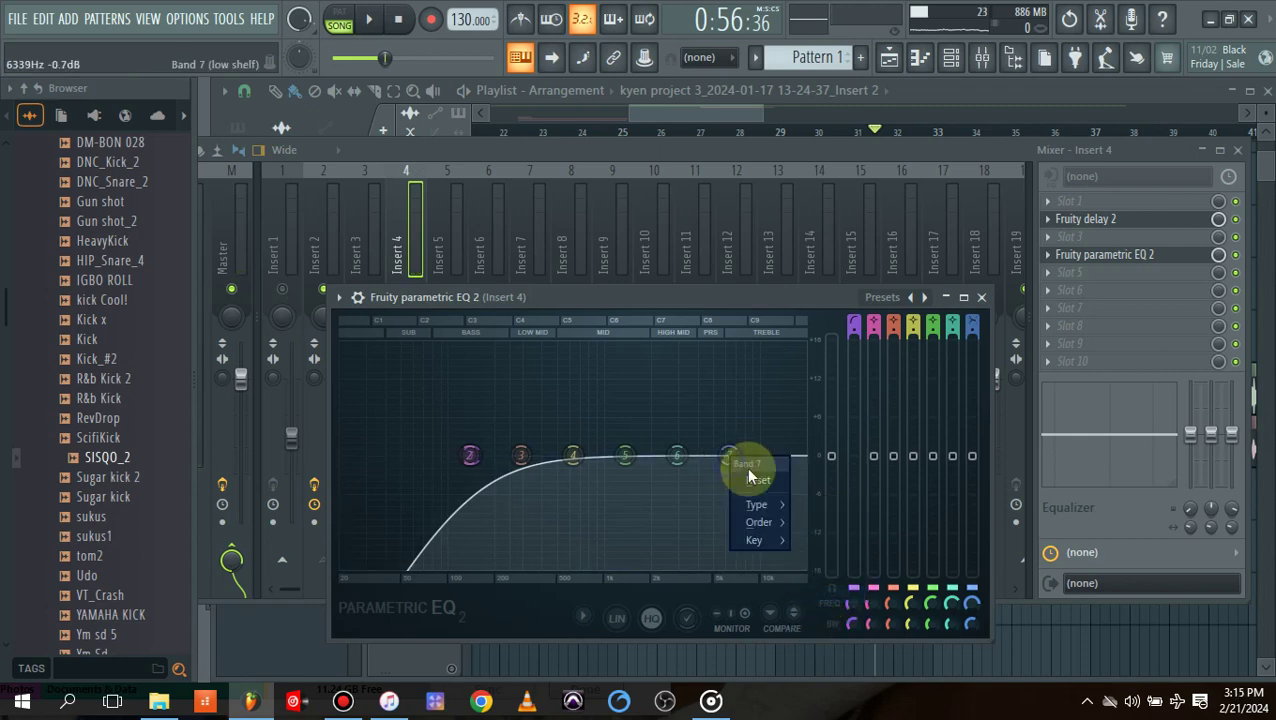
mouse_move(760, 505)
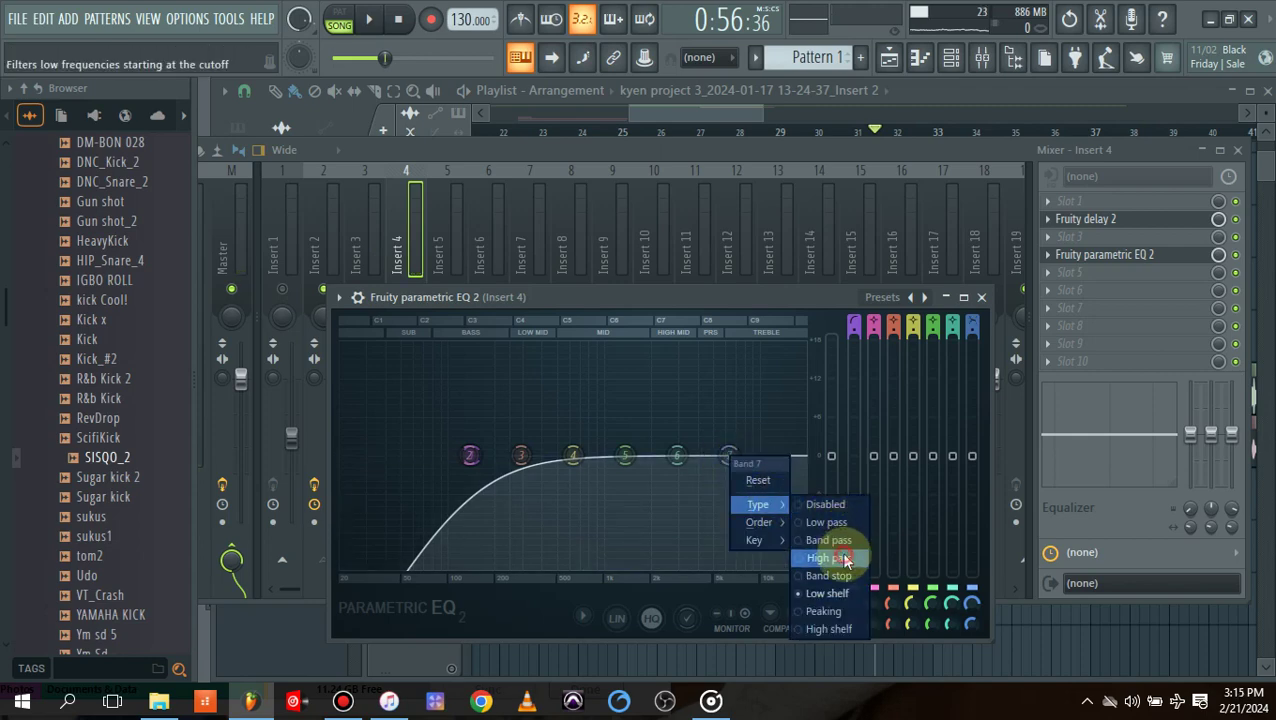
click(843, 558)
key(ctrl+z)
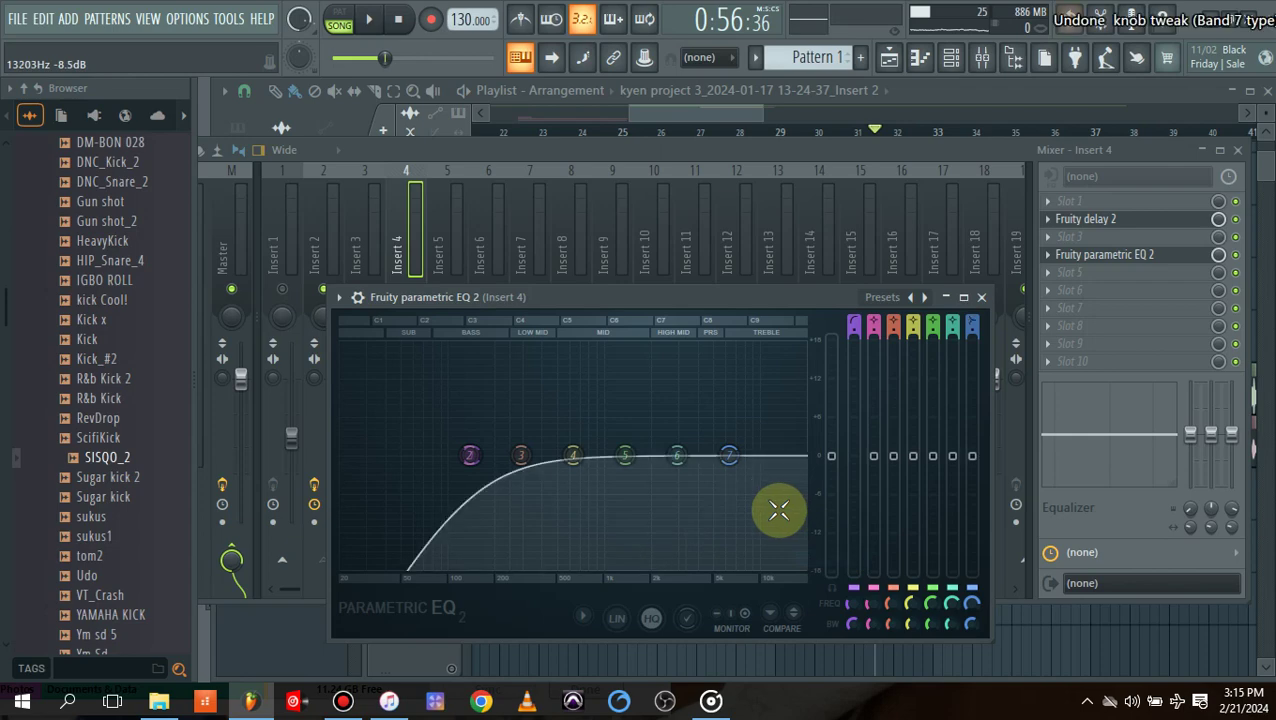
Change EQ band 7 on Insert 4 to the band pass type and audition the filtered delay.
right_click(729, 456)
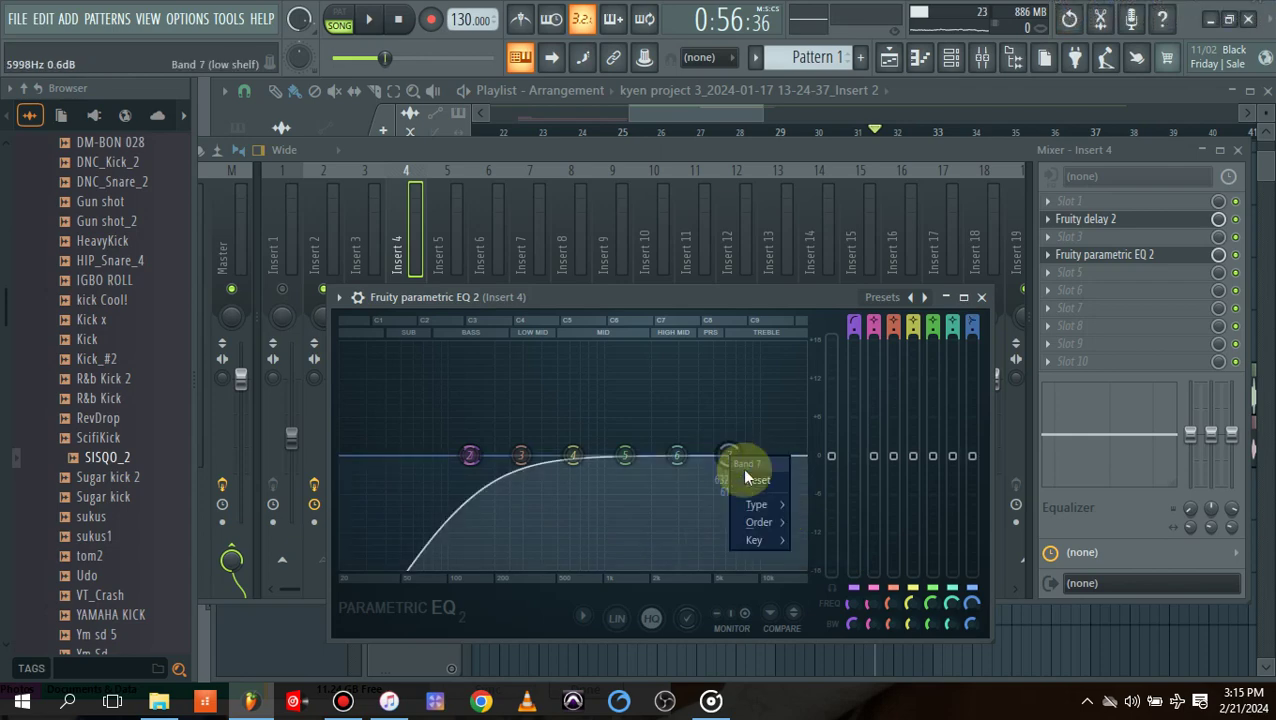
mouse_move(767, 505)
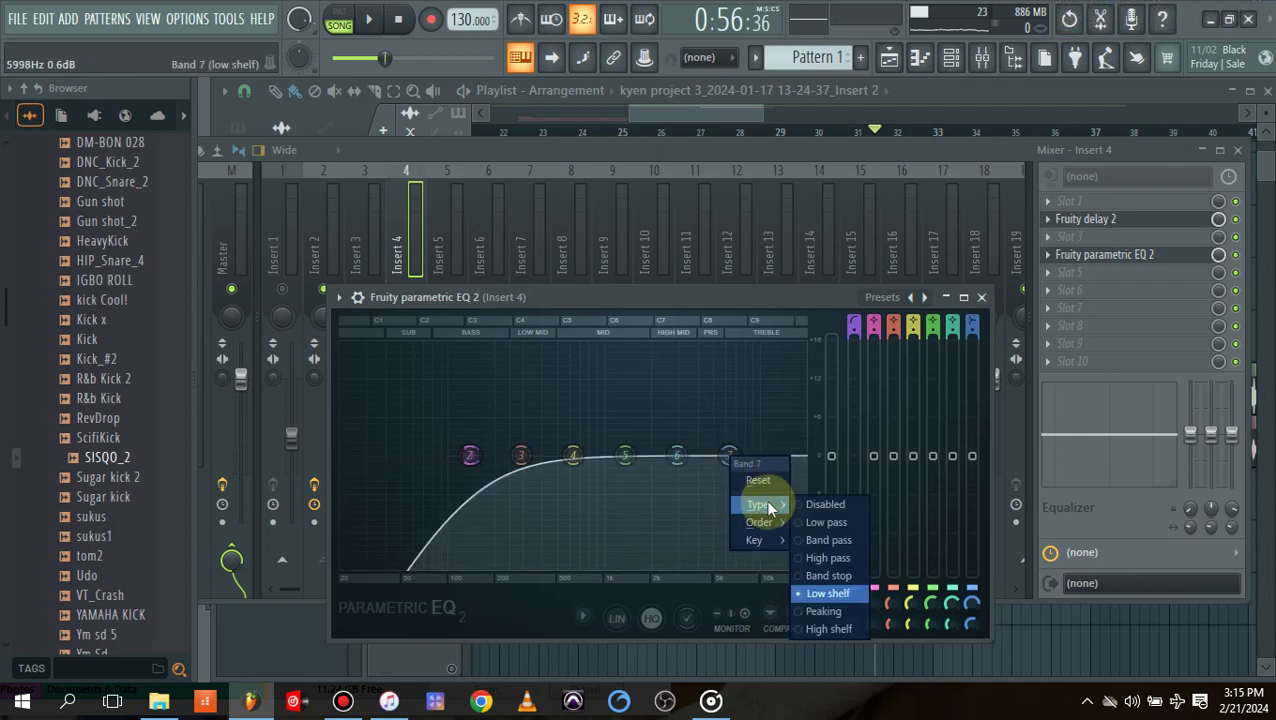
click(834, 543)
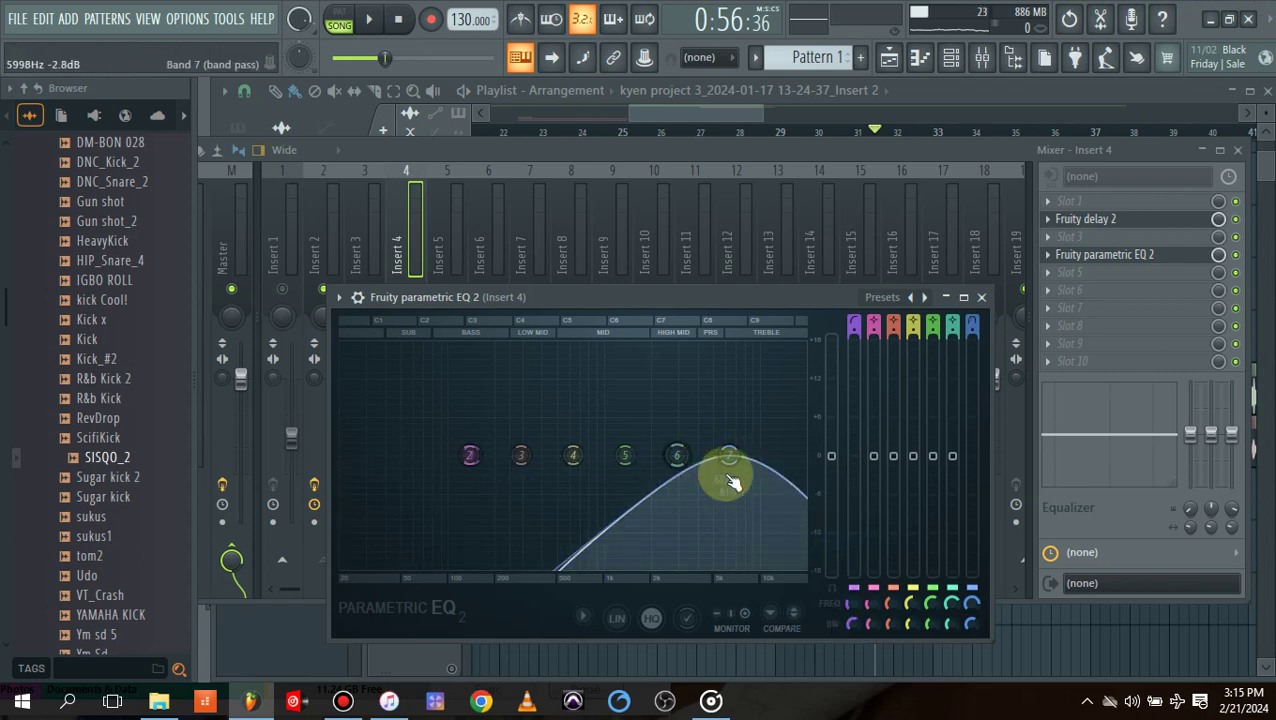
key(space)
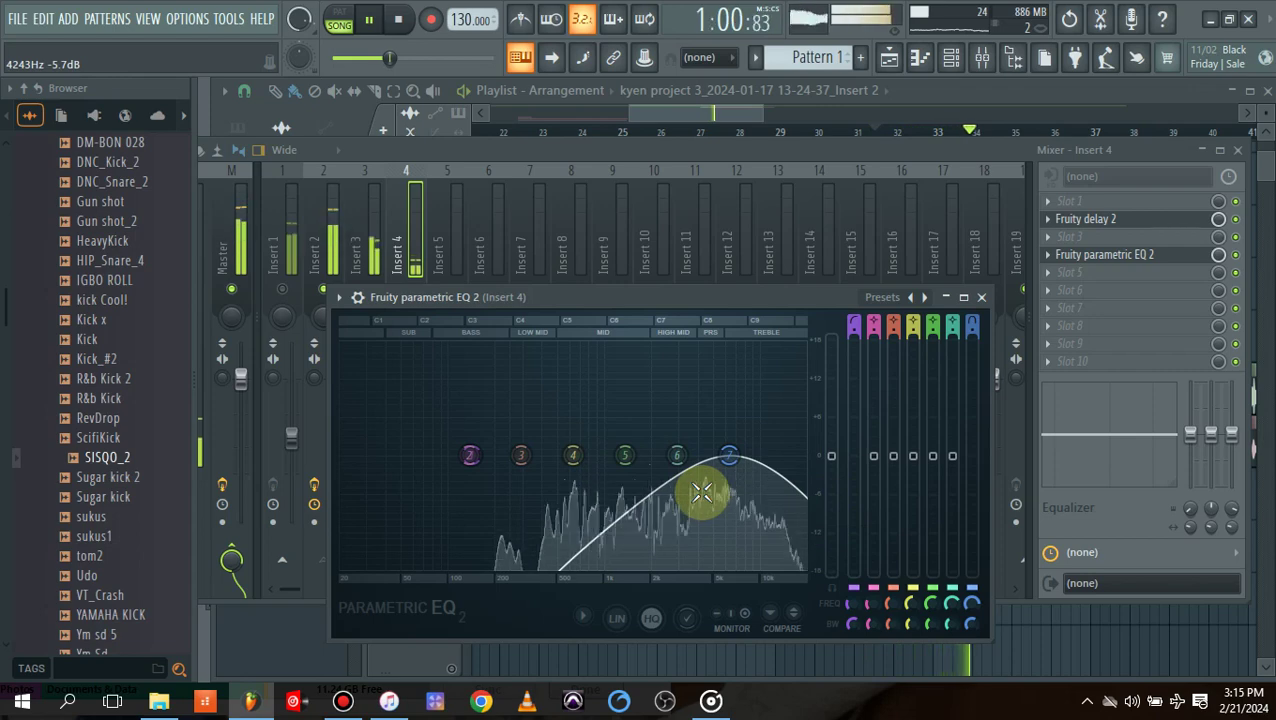
Return to the mixer, stop playback and select Insert 2.
click(811, 148)
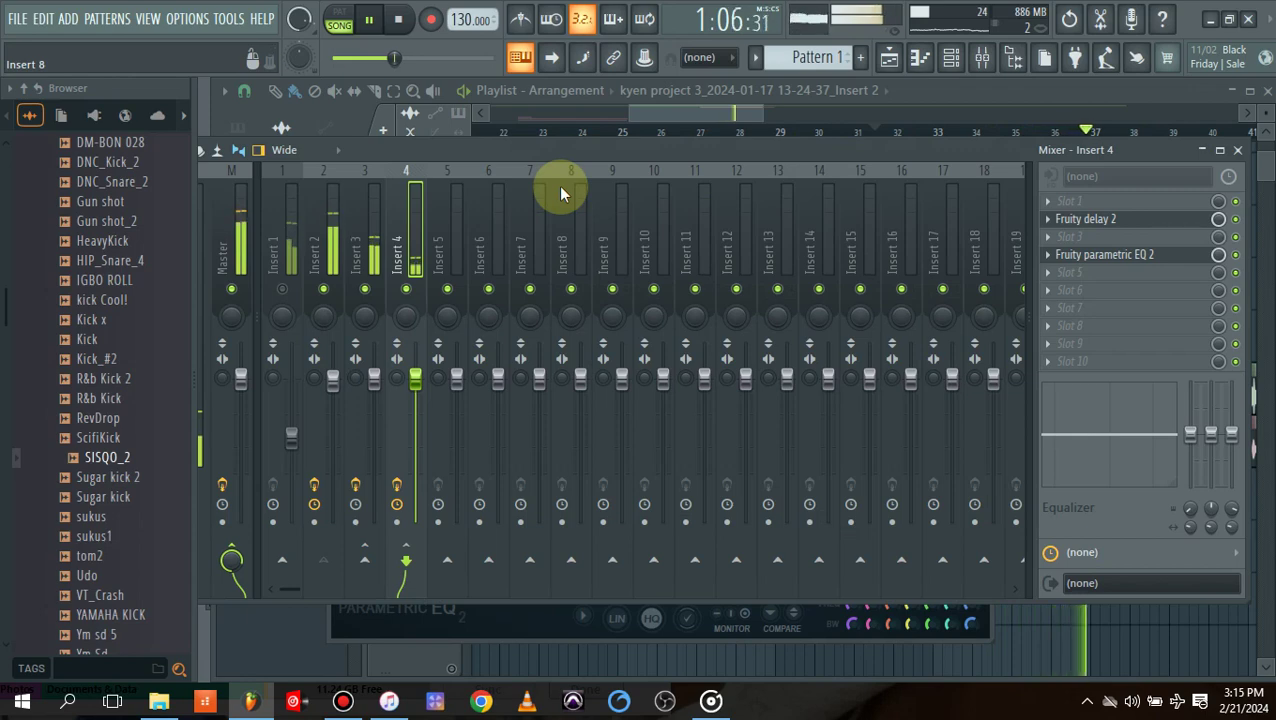
key(space)
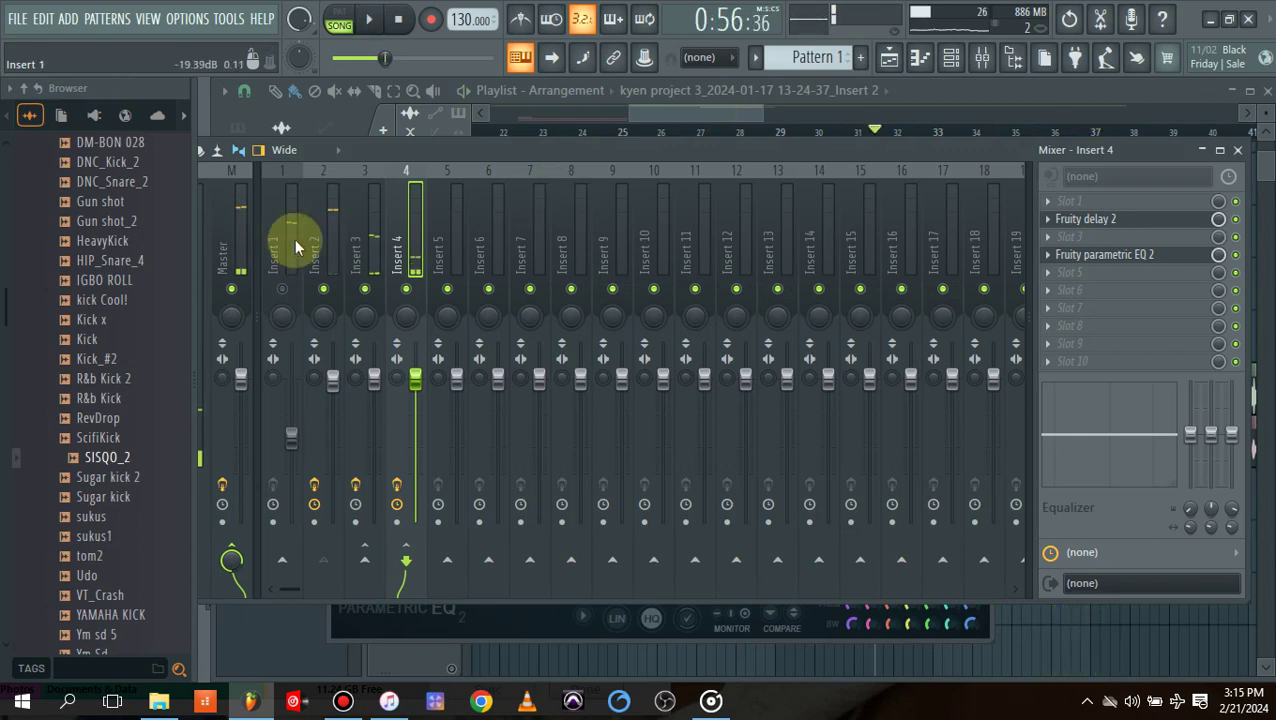
click(323, 247)
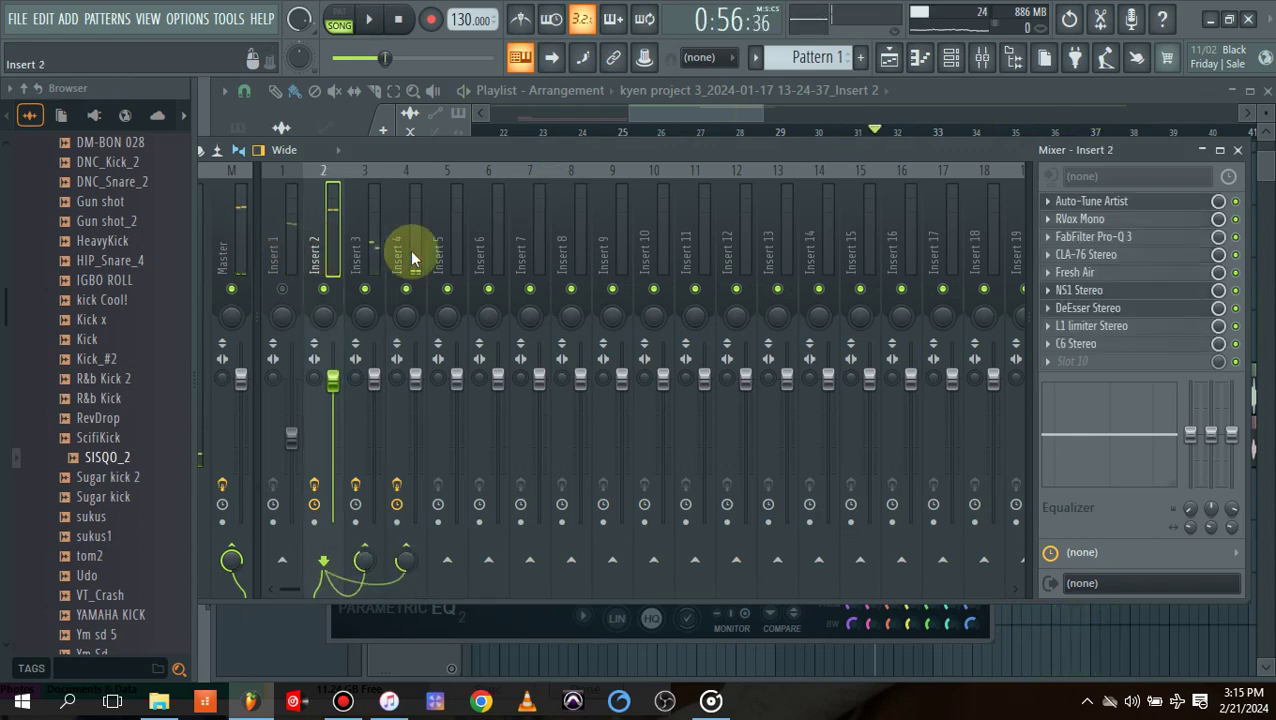
In C6 Stereo on Insert 2, set band 1 to 113 Hz with -0.8 gain and band 2 to -5.8 gain with the low crossover at 66, and audition.
click(1084, 347)
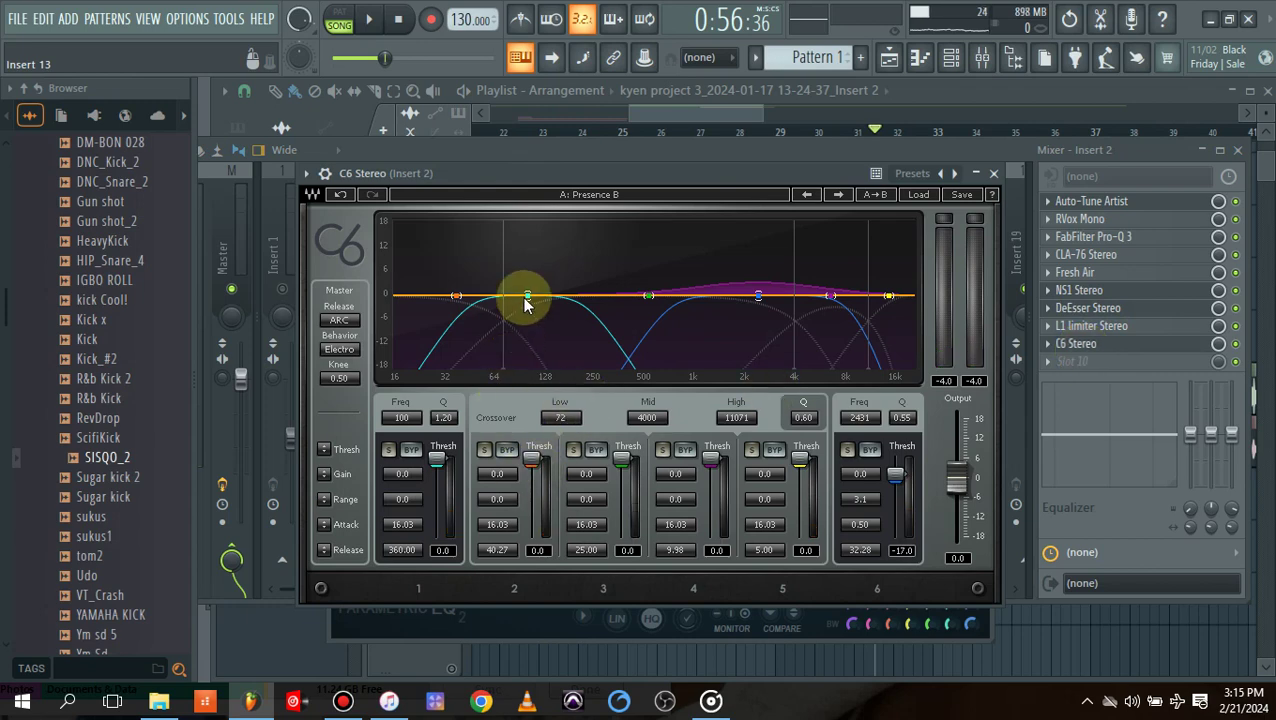
mouse_move(528, 297)
mouse_down()
mouse_move(527, 323)
mouse_move(536, 299)
mouse_up()
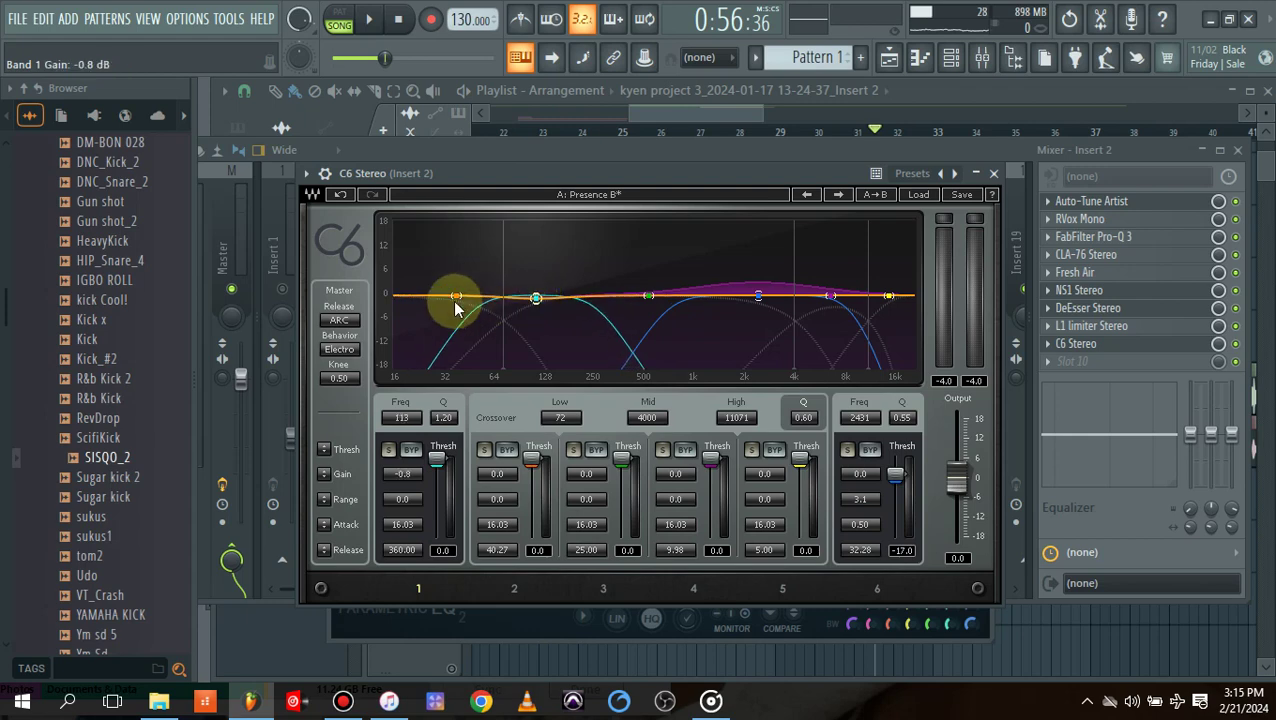
drag(455, 300, 453, 319)
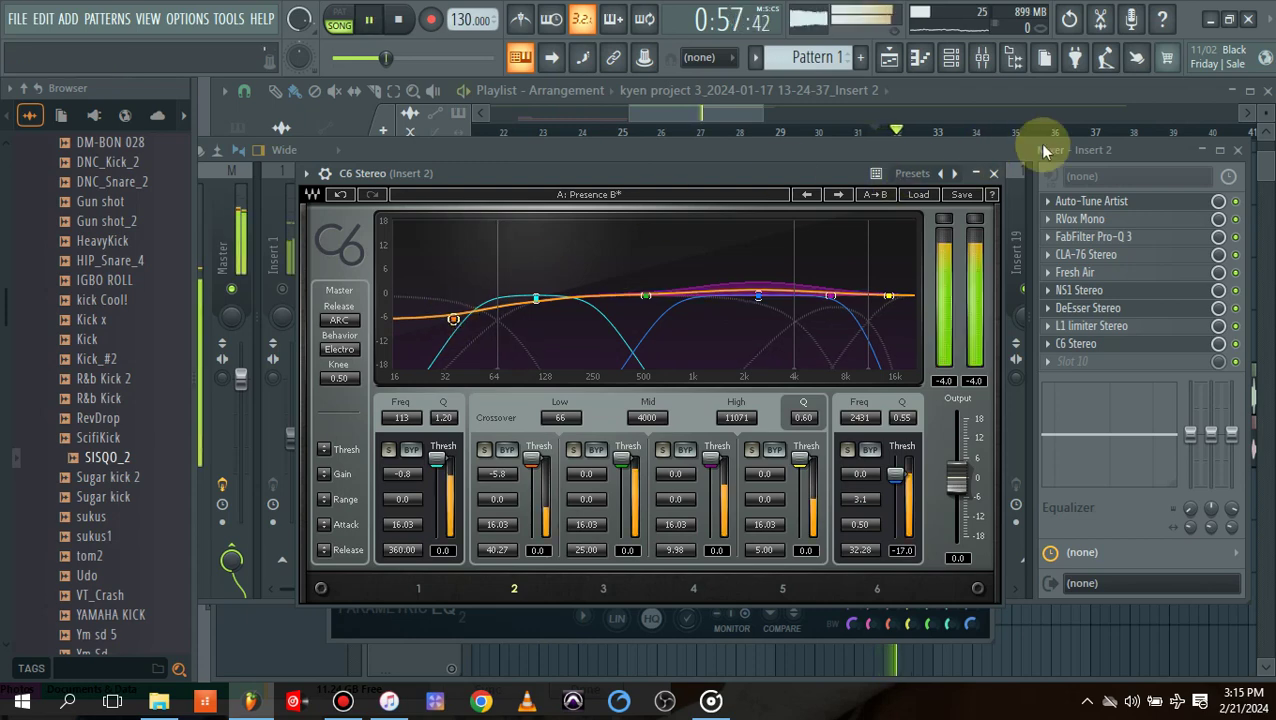
click(993, 173)
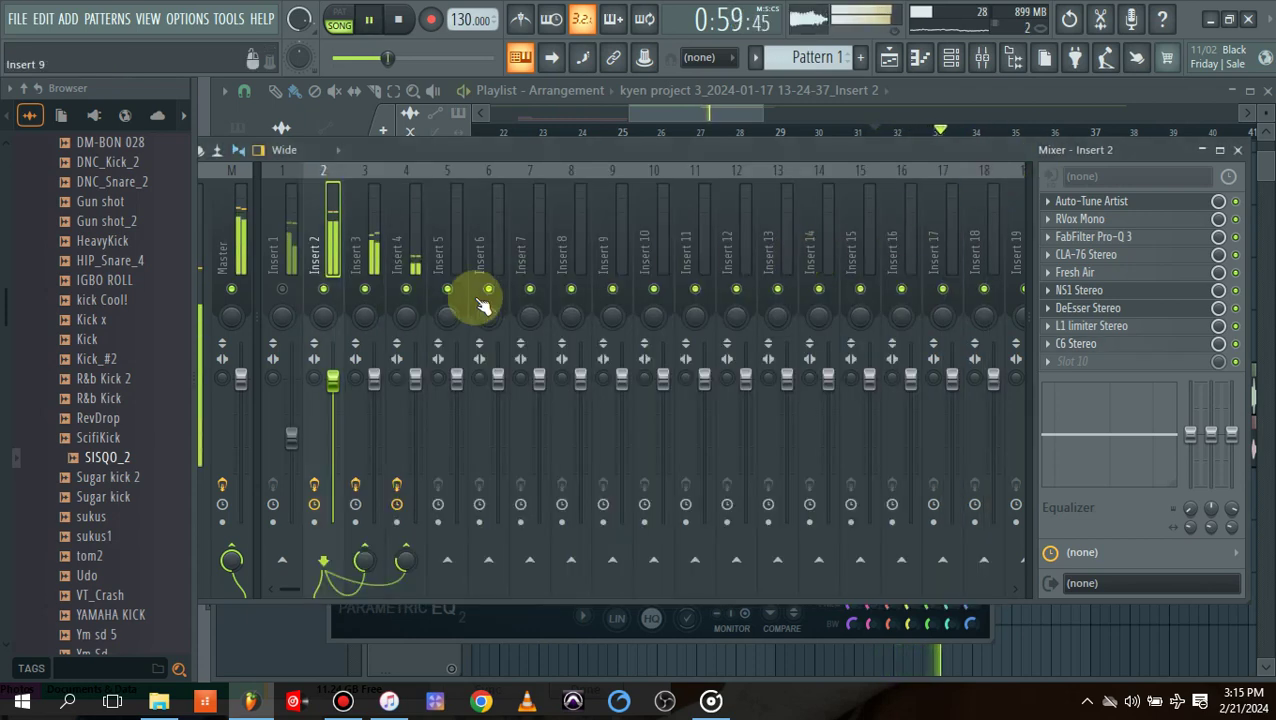
key(space)
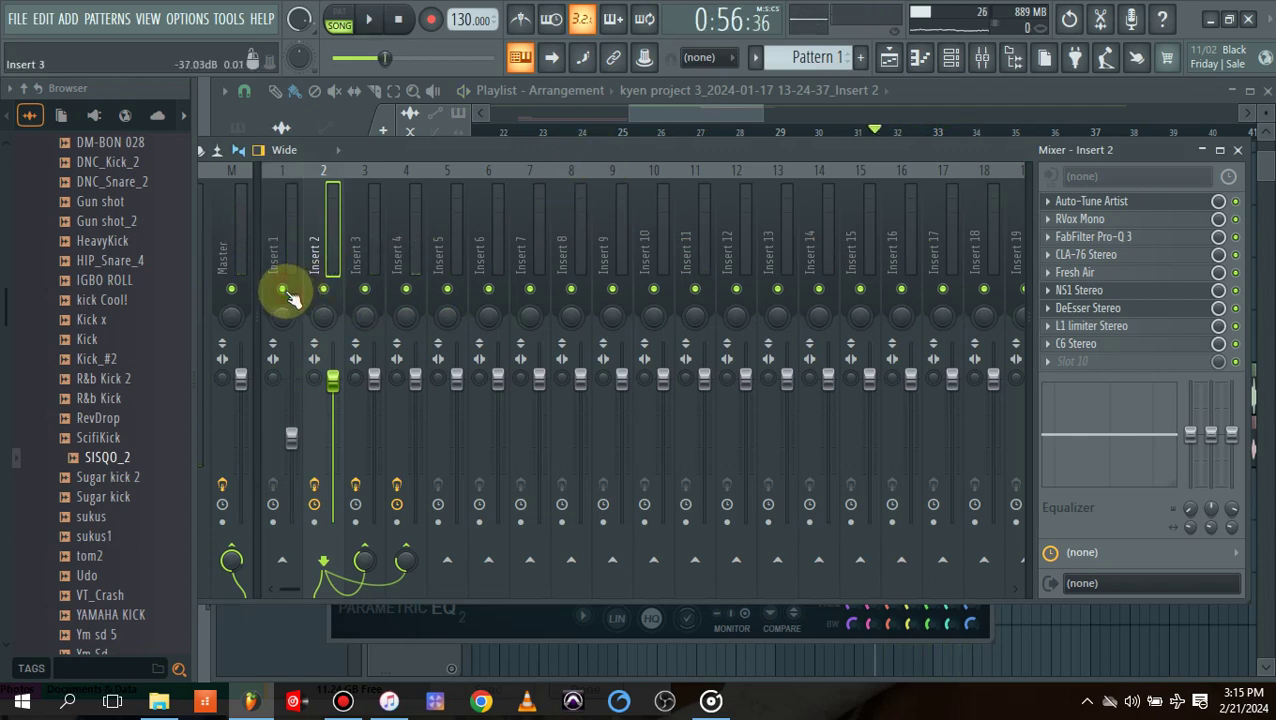
Unmute Insert 1, raise its volume to 84% (-3.9 dB) during playback, and audition the beat with the vocal.
key(space)
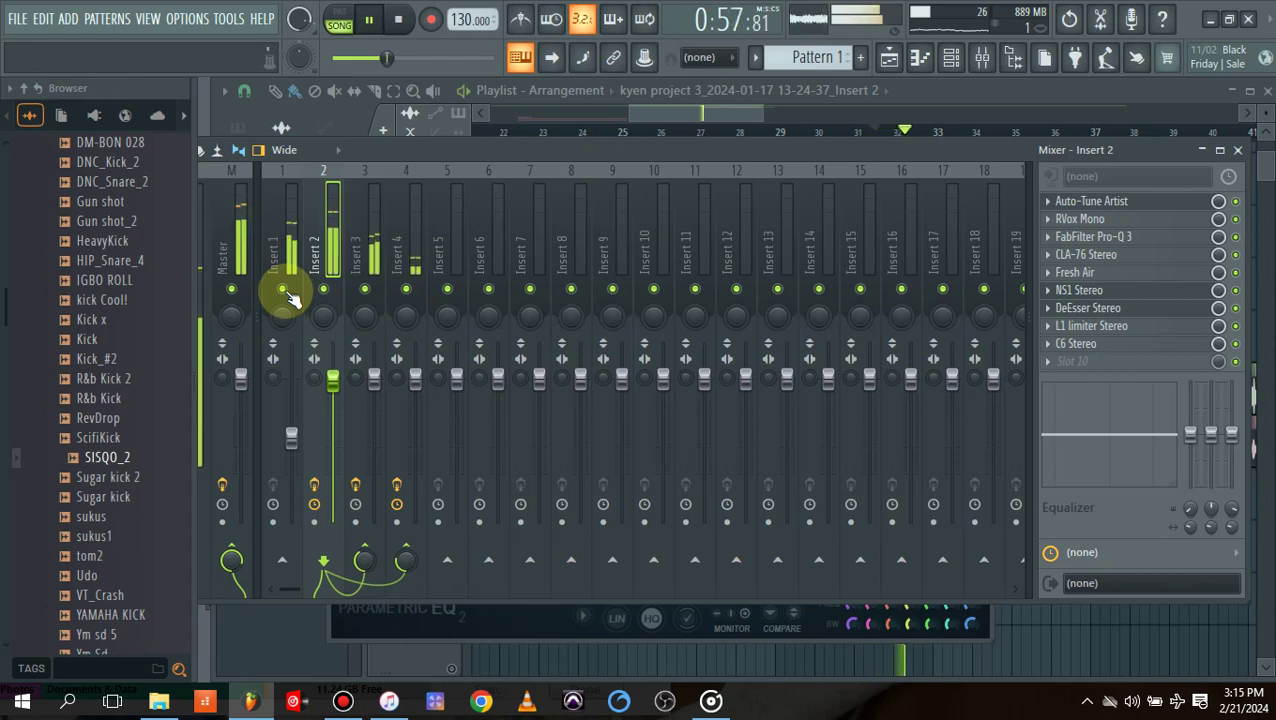
drag(297, 443, 297, 408)
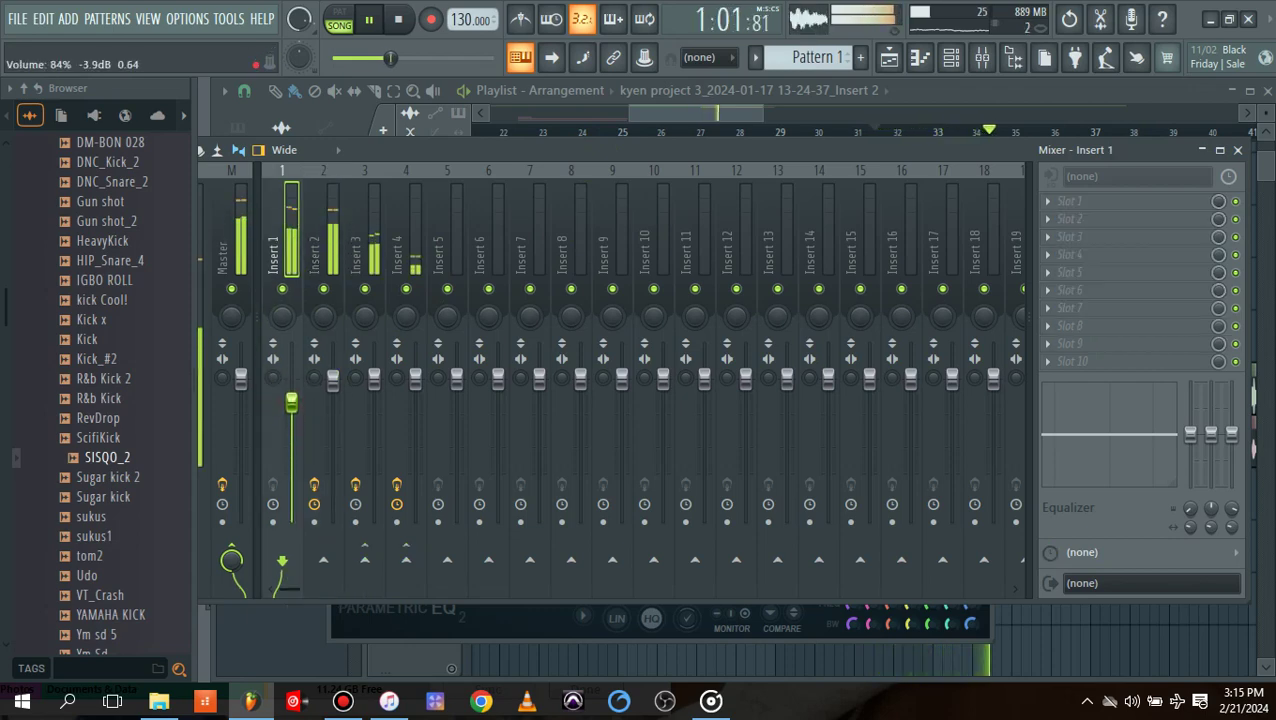
click(292, 402)
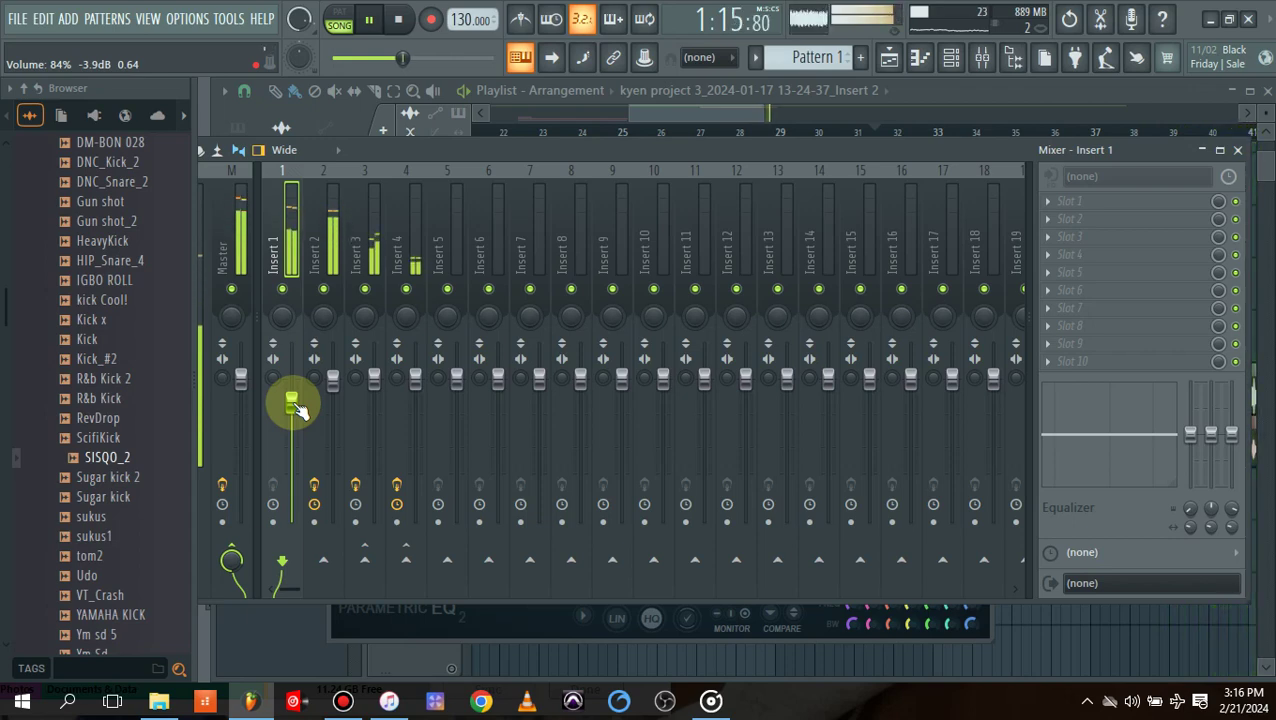
key(space)
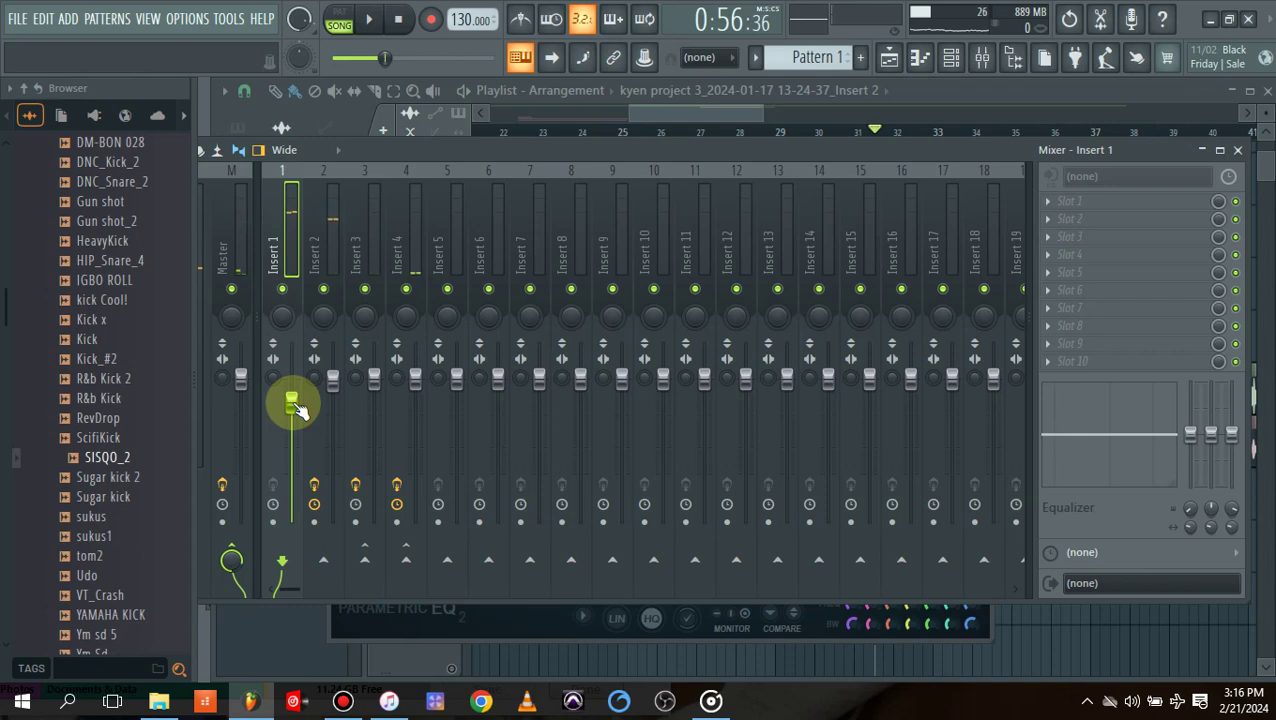
View the playlist arrangement, then return to the mixer and select Insert 2.
click(889, 59)
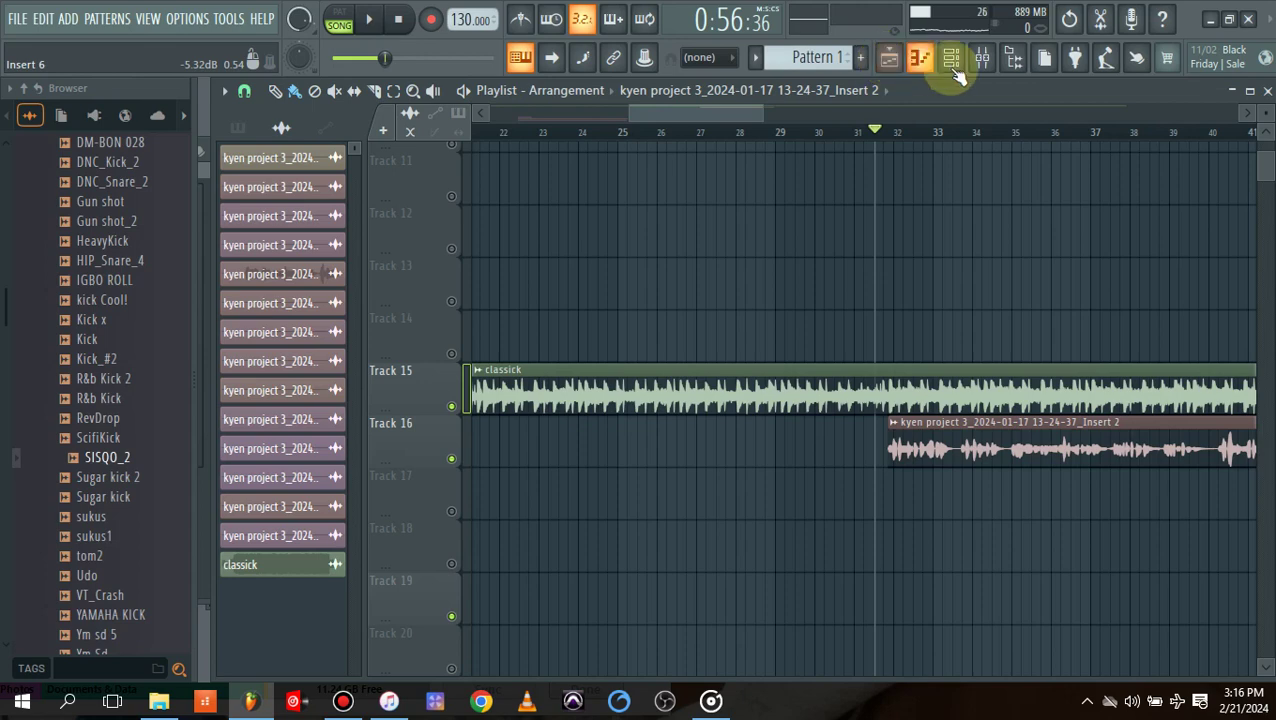
click(982, 57)
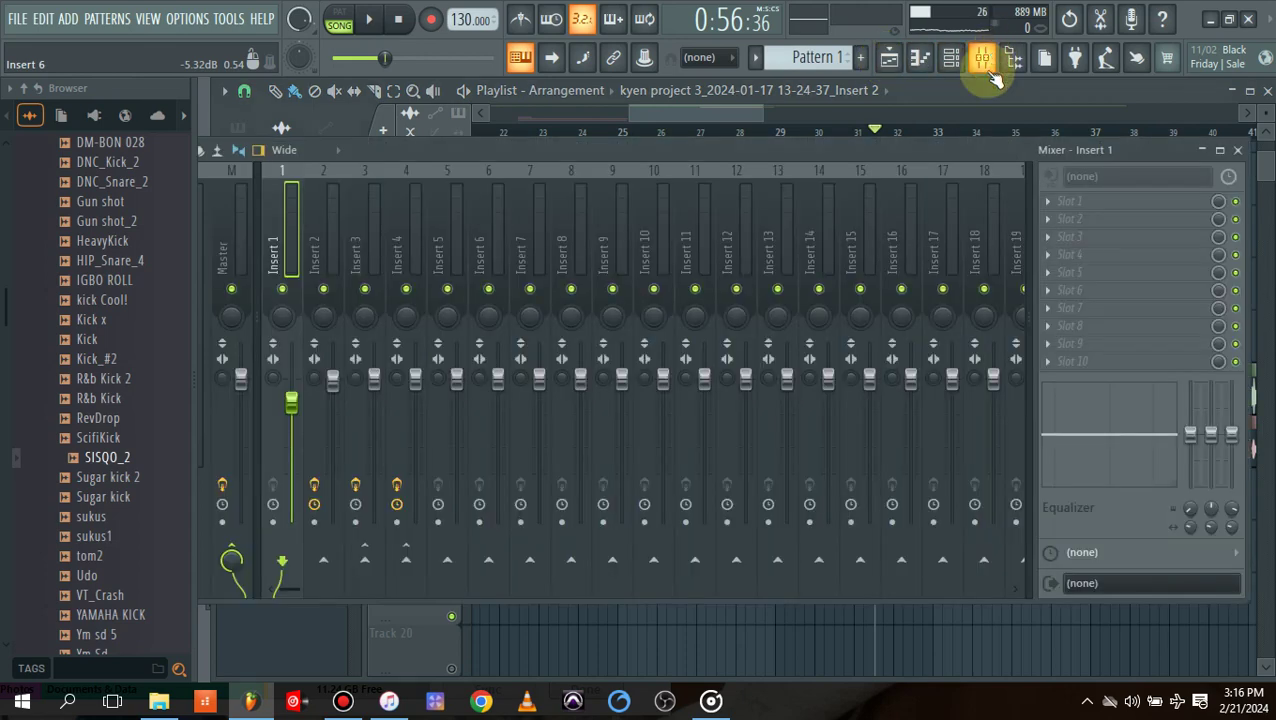
click(333, 229)
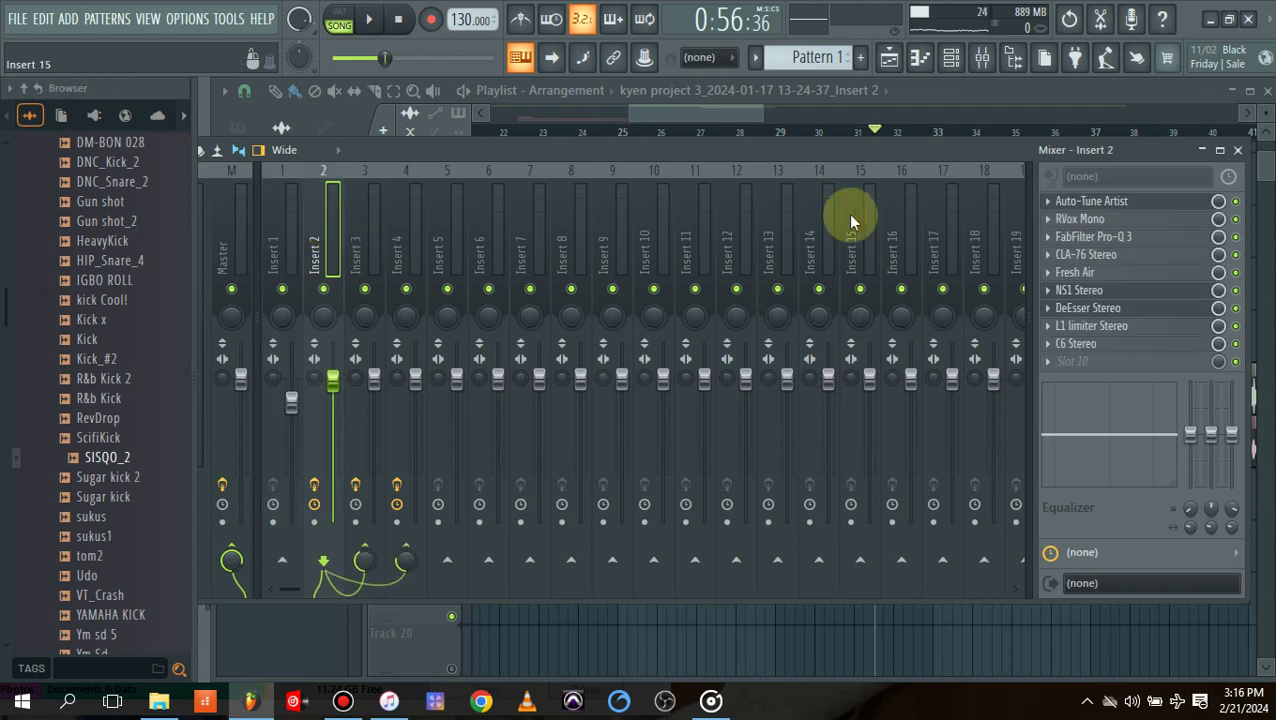